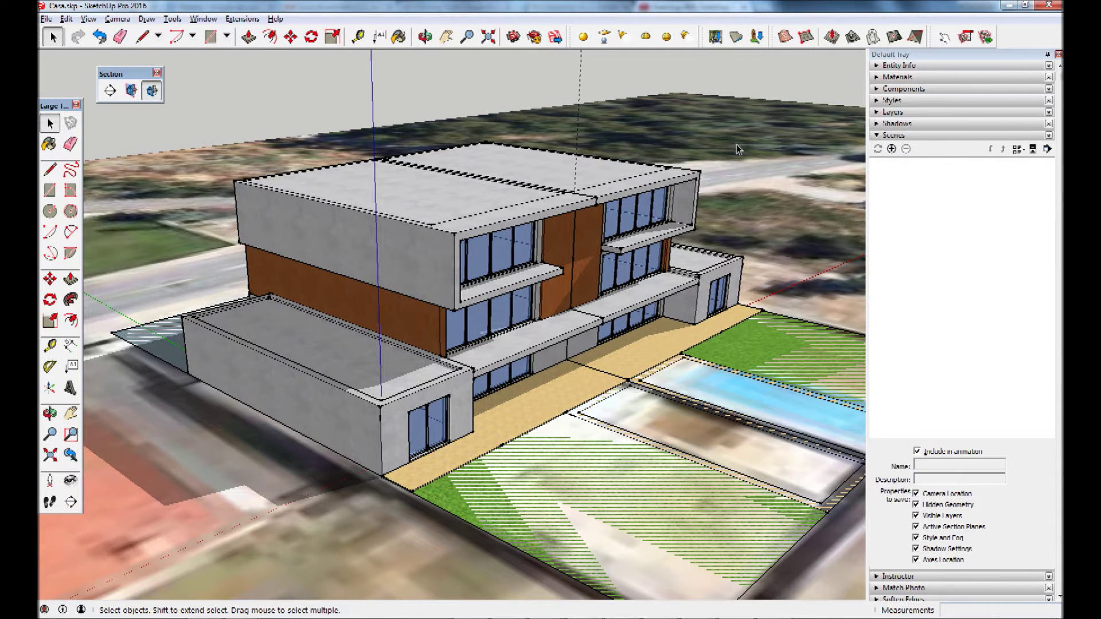
Step: Orbit and zoom around the house to inspect the whole building and lawn
middle_drag(487, 503, 497, 450)
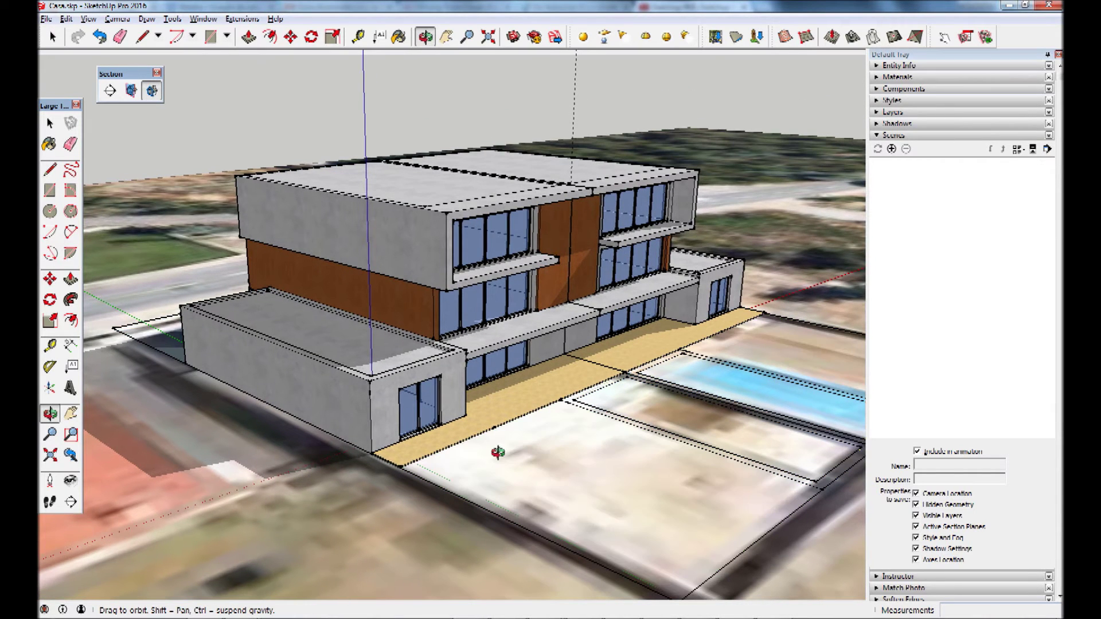
scroll(501, 246, up, 2)
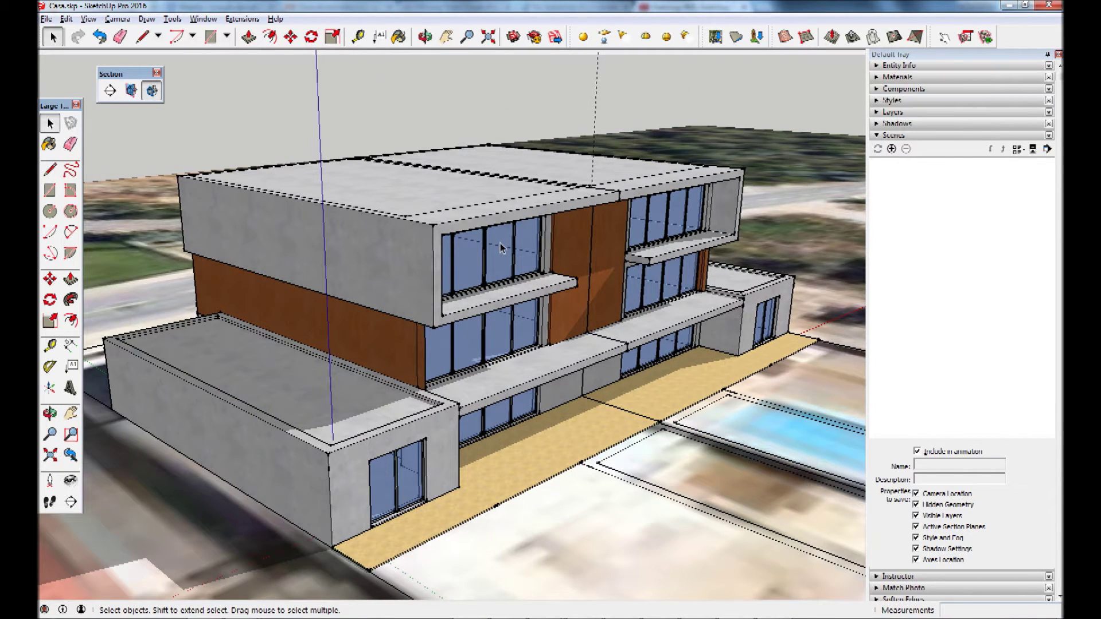
scroll(501, 246, down, 1)
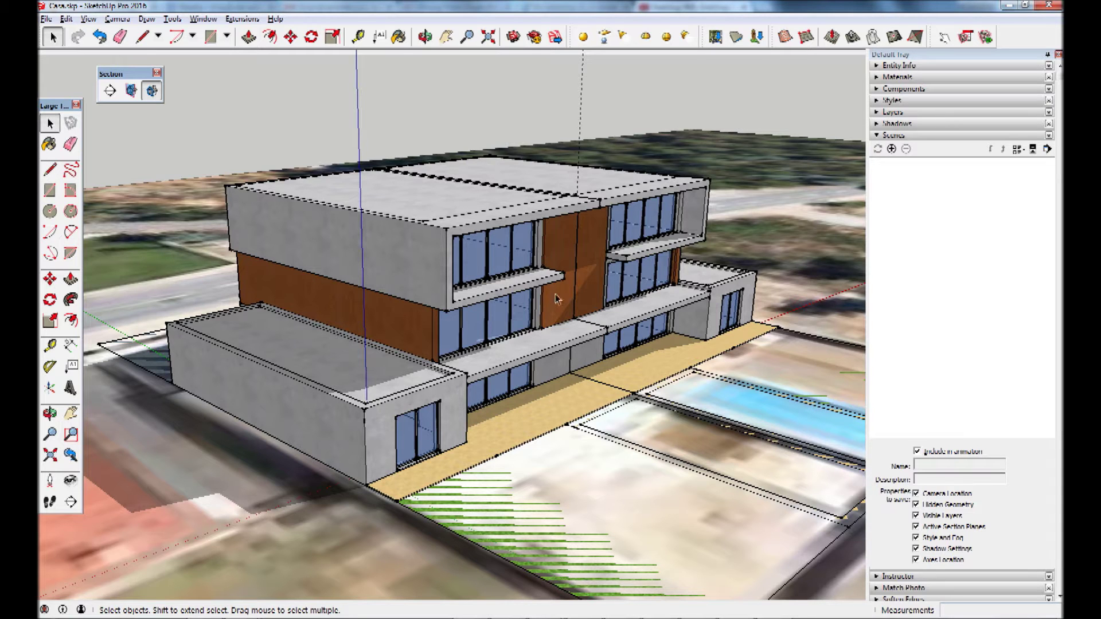
scroll(447, 266, up, 2)
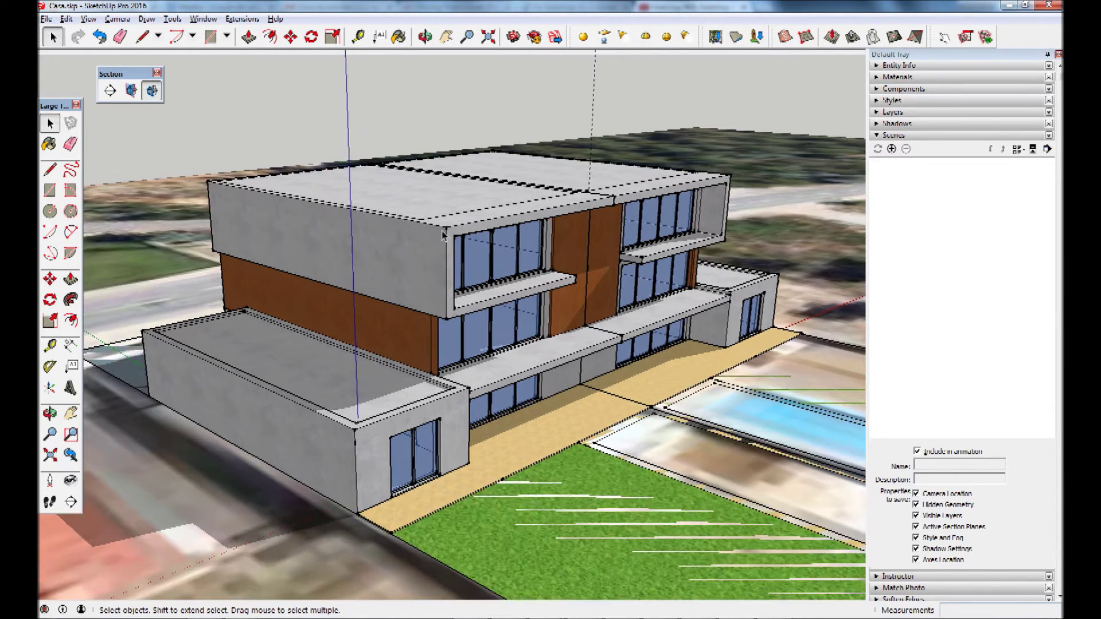
scroll(449, 258, up, 2)
scroll(451, 246, up, 2)
scroll(452, 237, up, 2)
scroll(453, 238, down, 3)
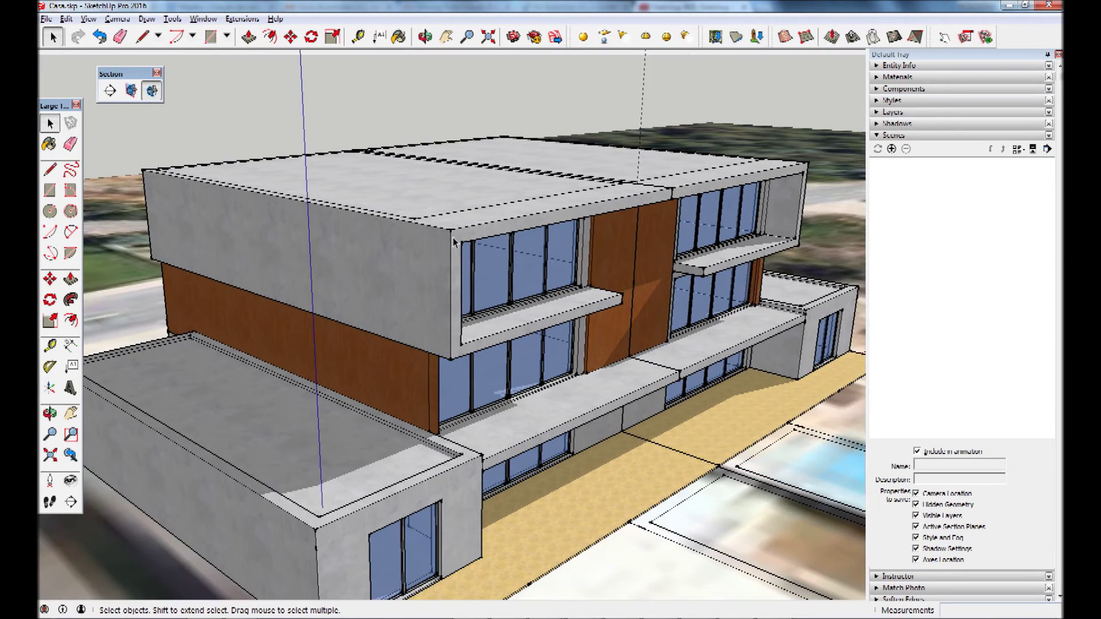
scroll(453, 240, up, 1)
middle_drag(450, 295, 449, 282)
drag(447, 282, 459, 252)
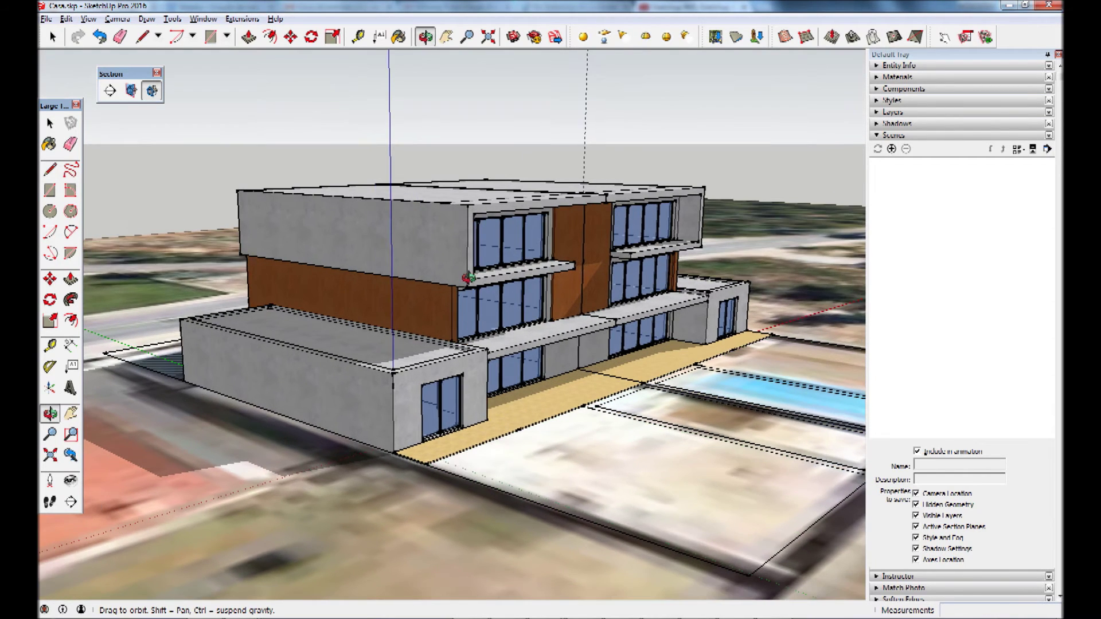
key(space)
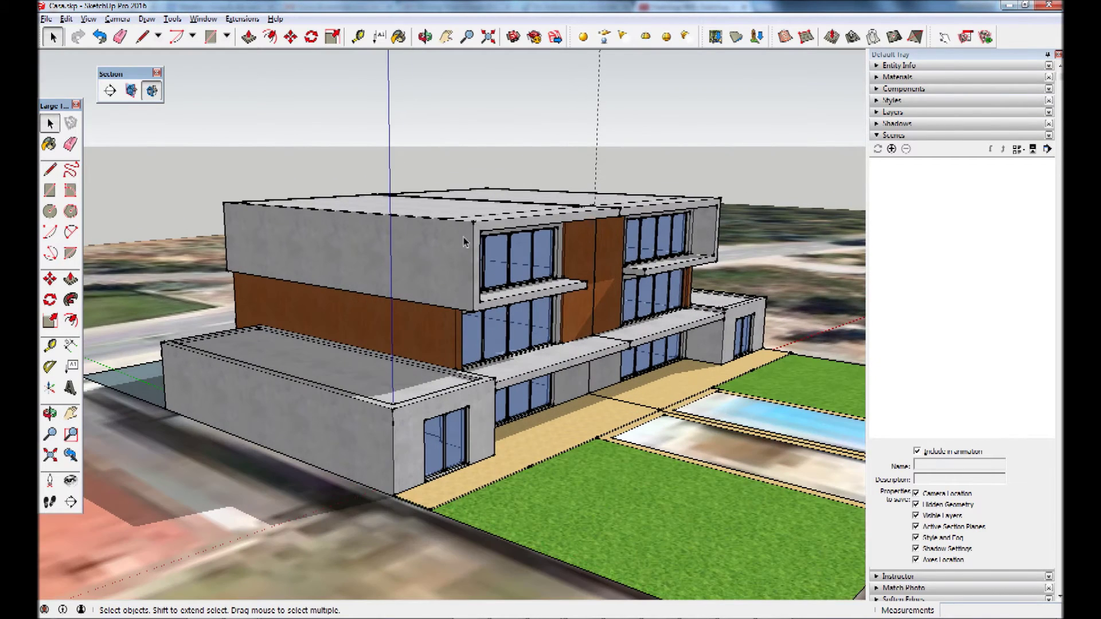
middle_drag(464, 243, 462, 246)
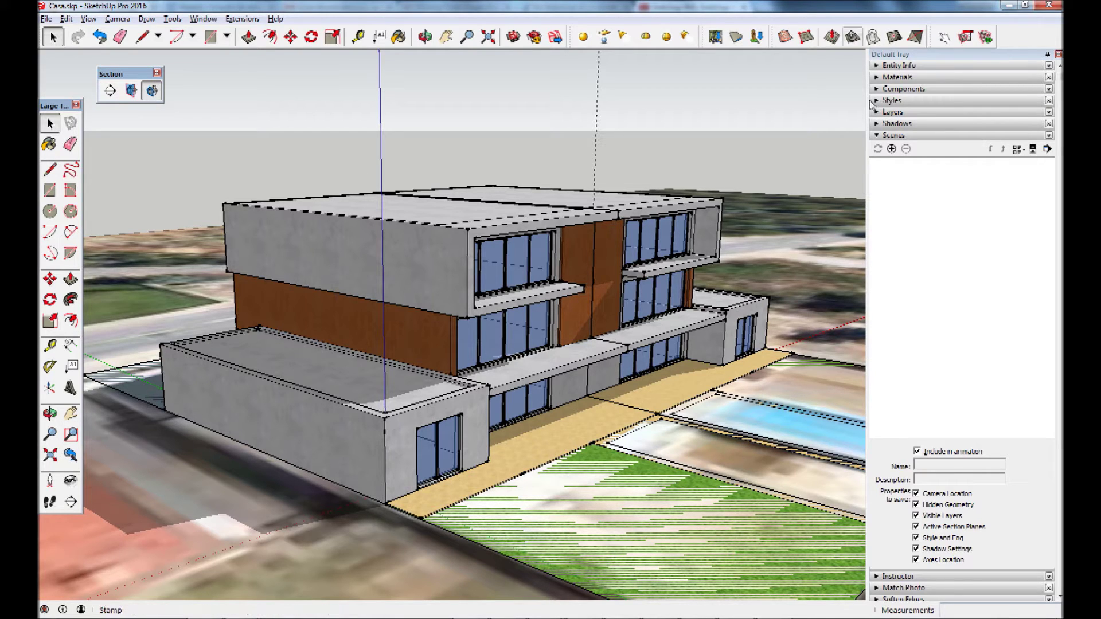
Step: List the In Model styles, confirming Architectural Design Style is the only one used
click(912, 90)
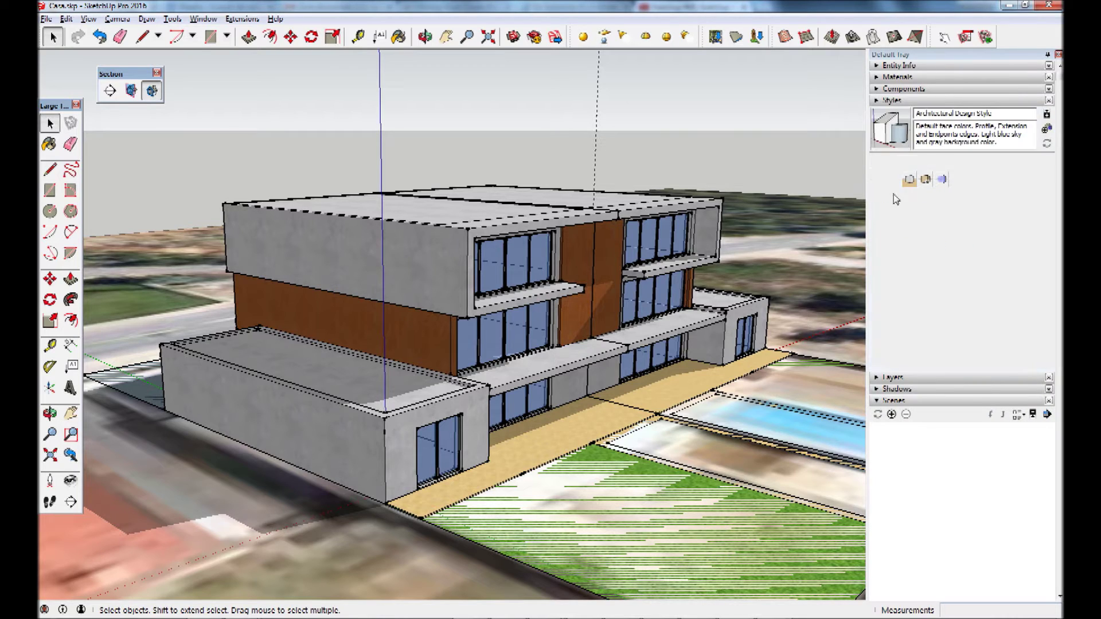
click(880, 163)
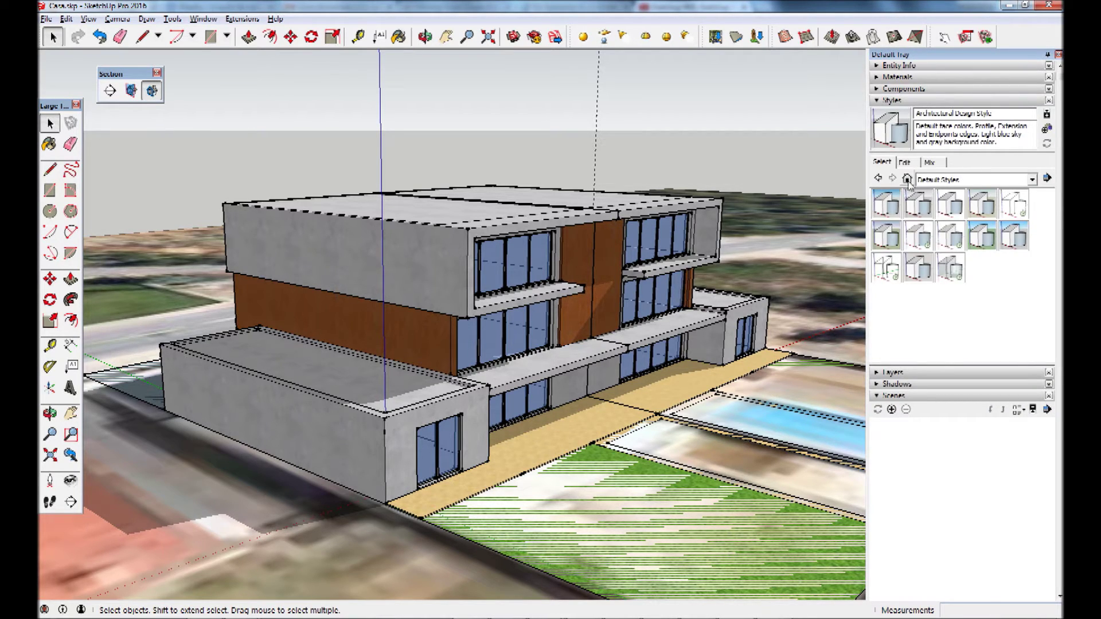
click(907, 179)
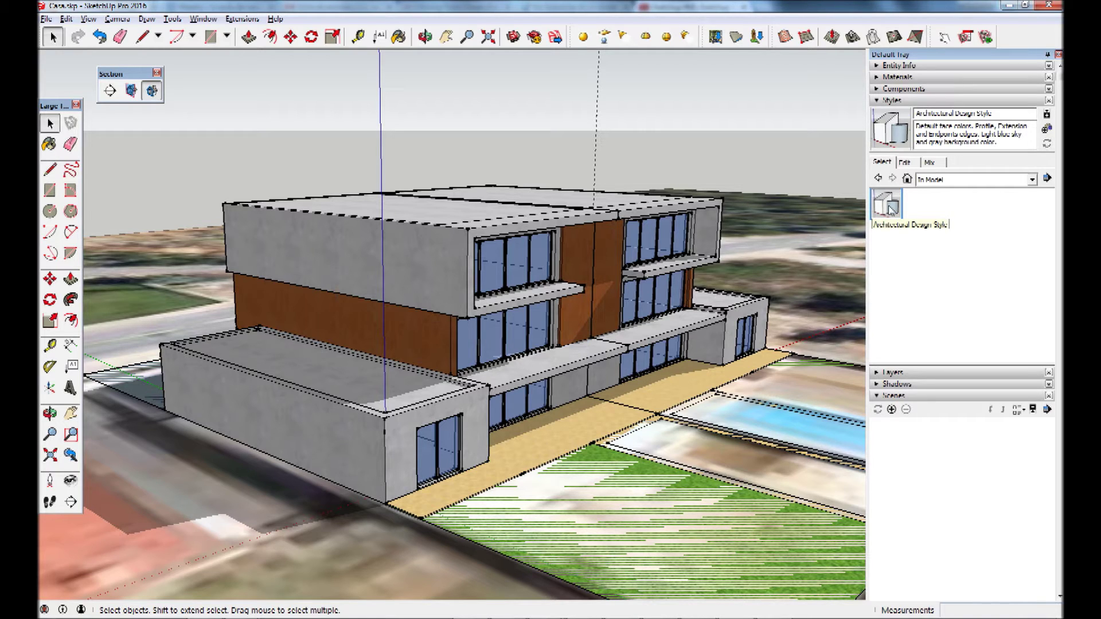
mouse_move(580, 259)
middle_down()
mouse_move(559, 272)
mouse_move(669, 377)
middle_up()
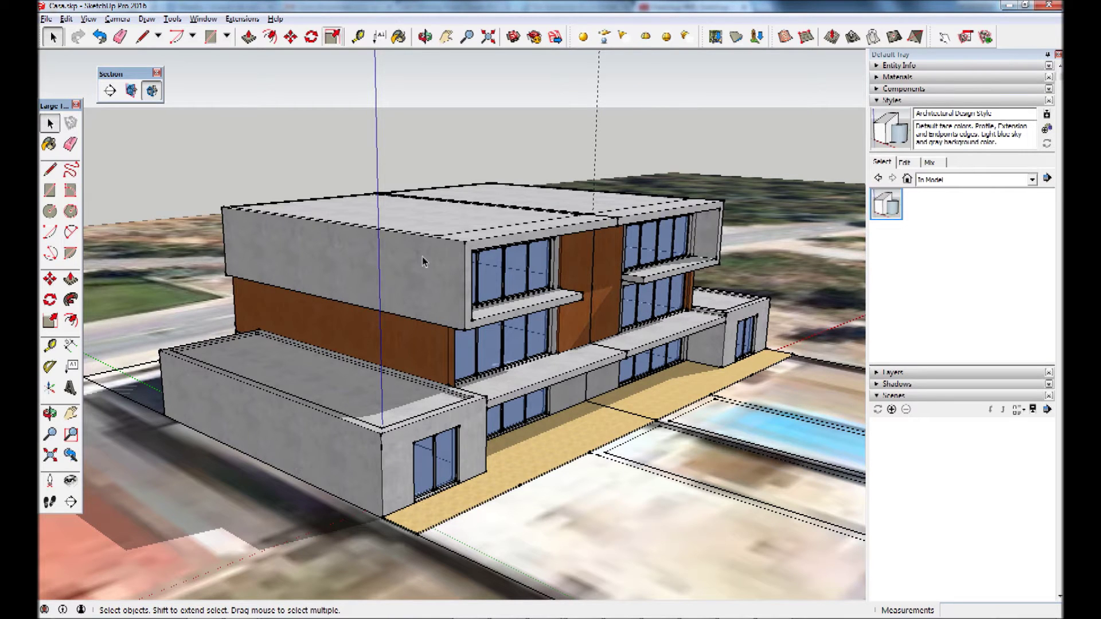
scroll(424, 258, up, 3)
scroll(424, 258, down, 2)
scroll(437, 287, up, 1)
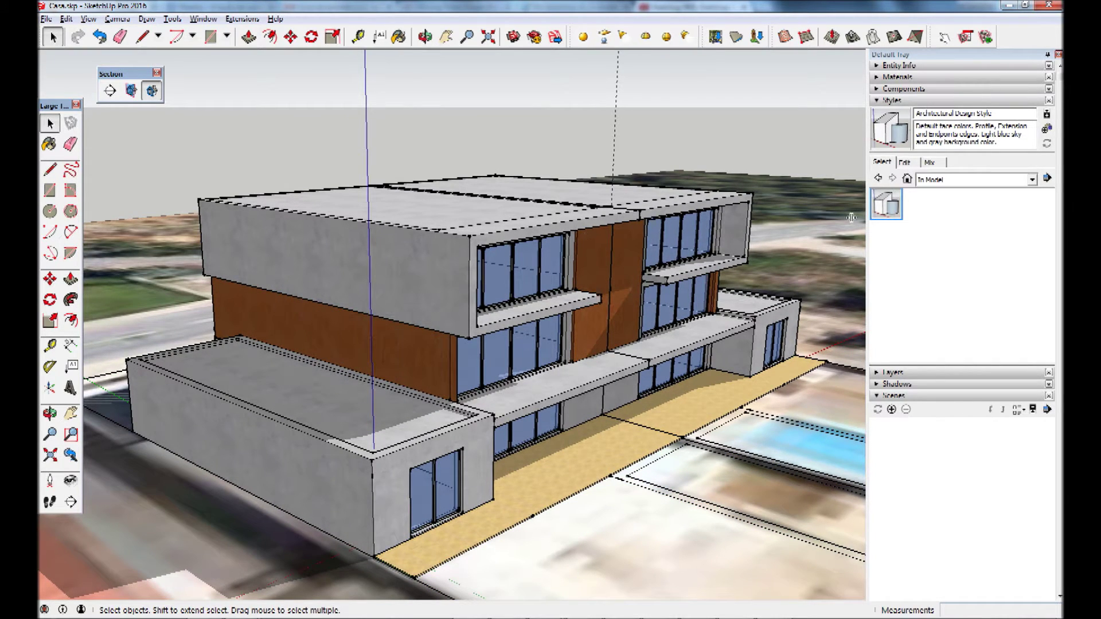
Step: Browse the top-level Styles collection folders and open Assorted Styles
click(953, 183)
click(953, 204)
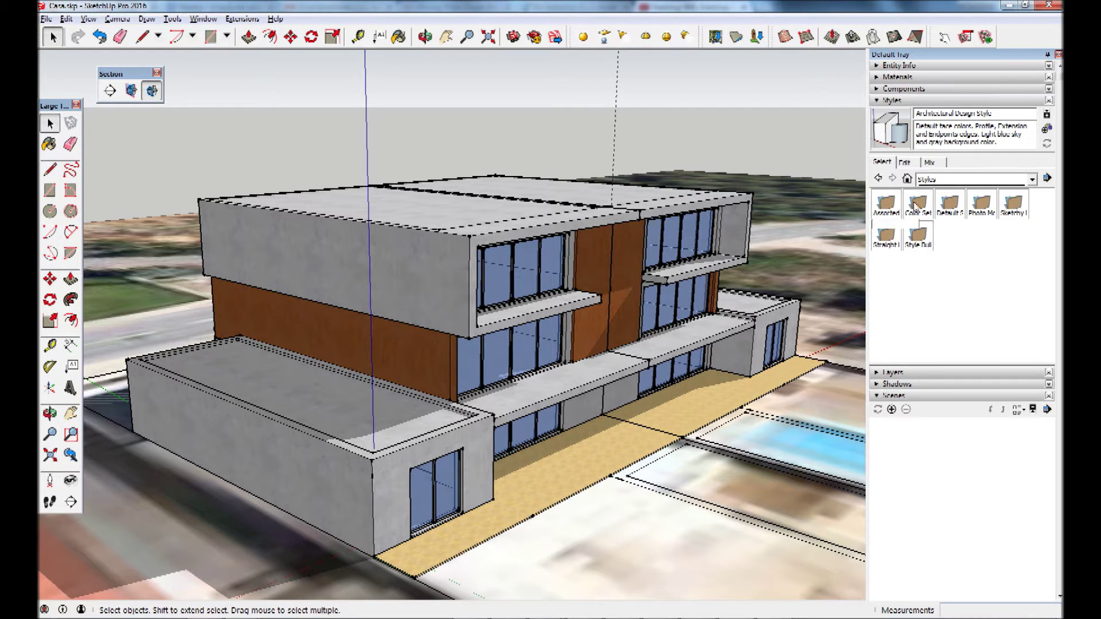
click(887, 207)
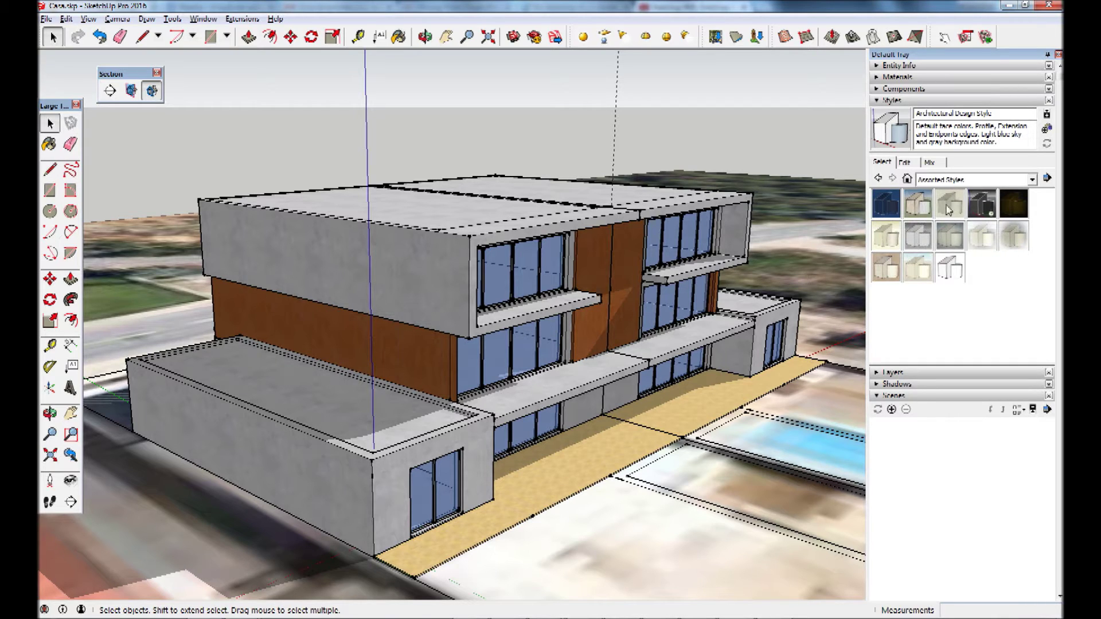
Step: After briefly browsing Color Sets, apply the Assorted Styles Blueprint style to the house
click(954, 180)
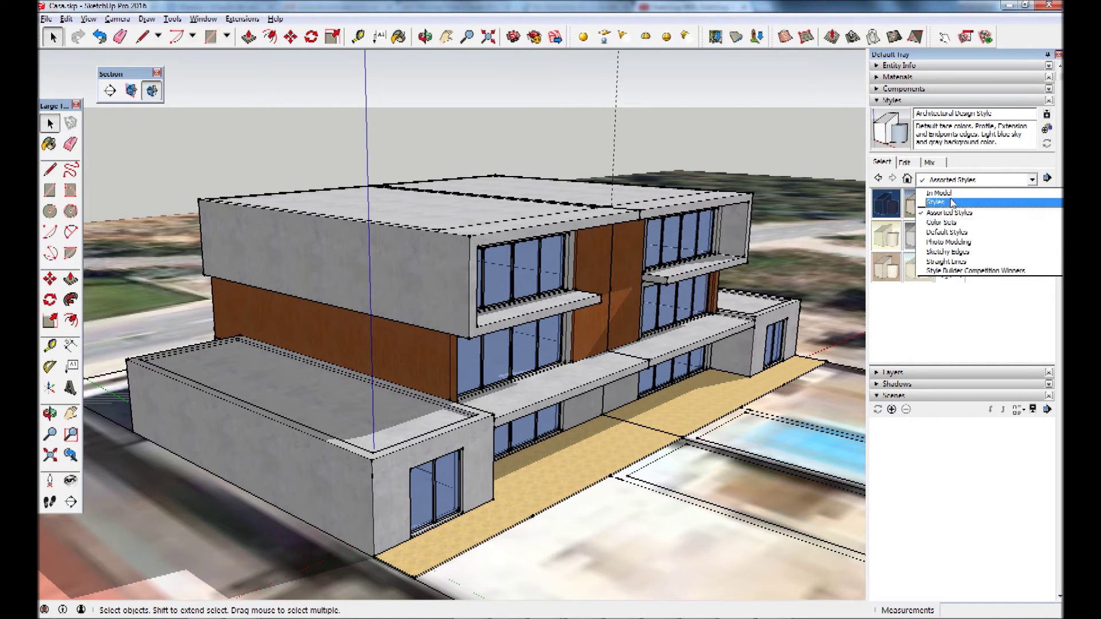
click(954, 203)
click(953, 181)
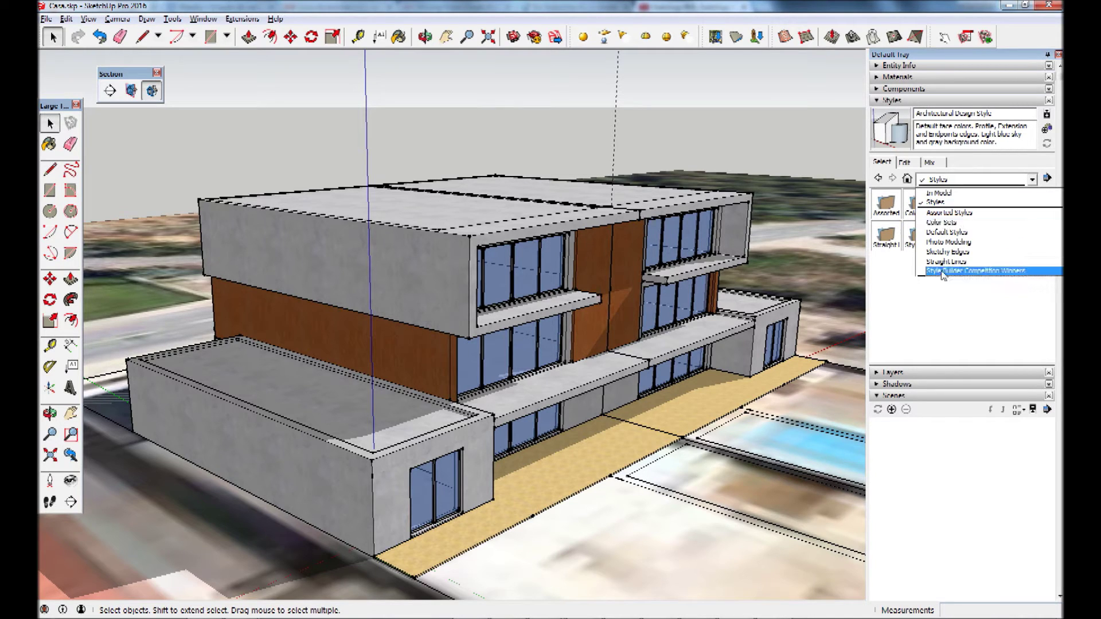
click(943, 213)
click(941, 181)
click(943, 225)
click(941, 181)
click(943, 213)
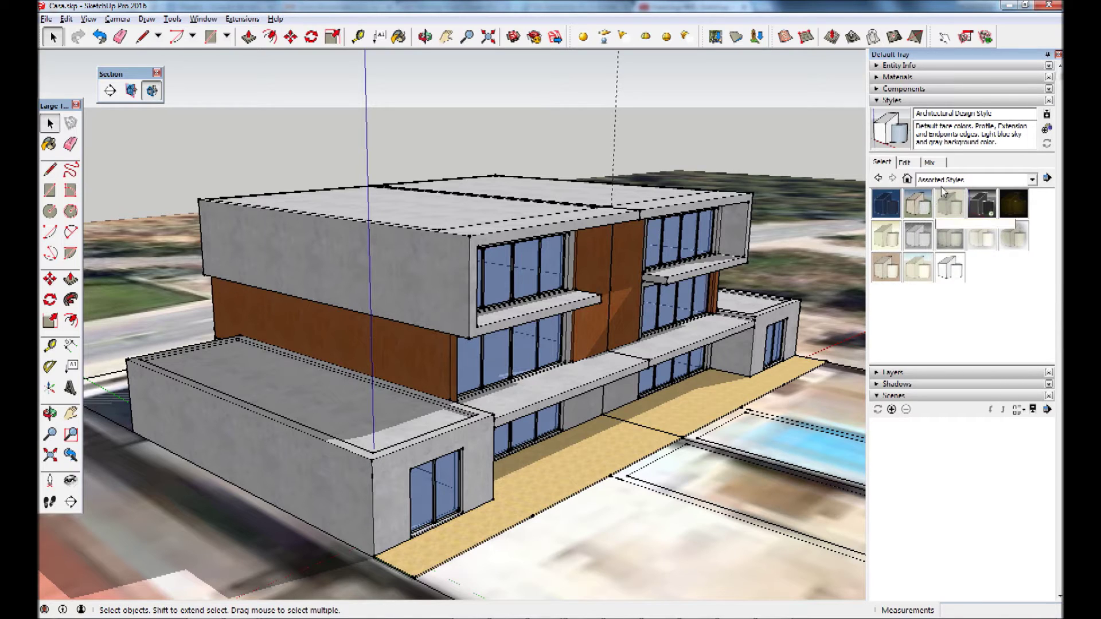
click(883, 210)
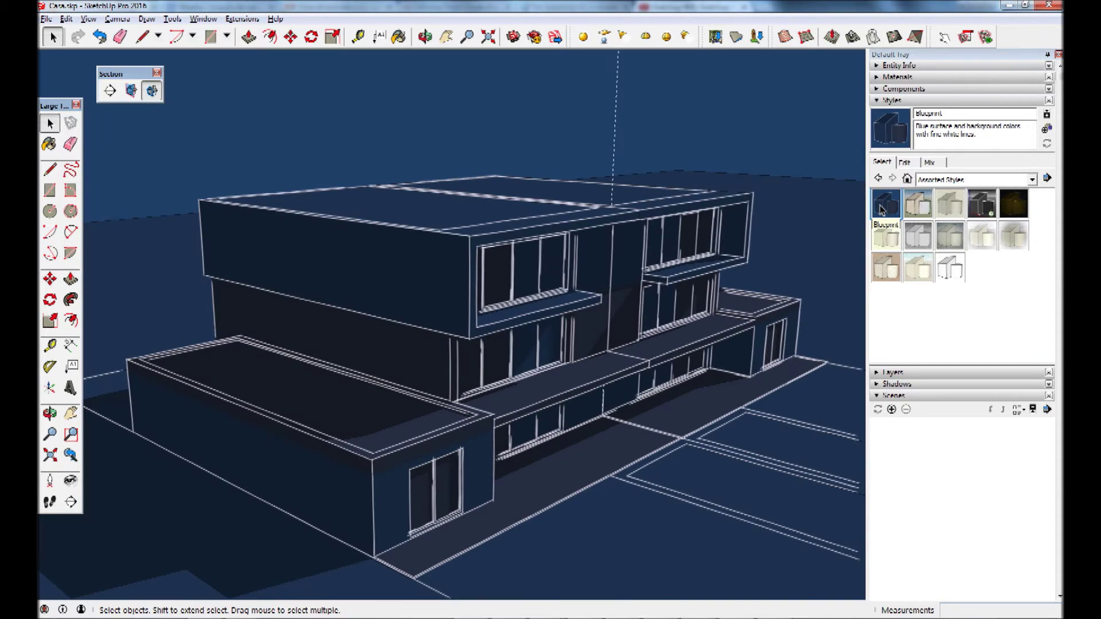
Step: Orbit to a frontal view, then compare Architectural Design Style and Blueprint from the In Model list
middle_drag(592, 321, 594, 301)
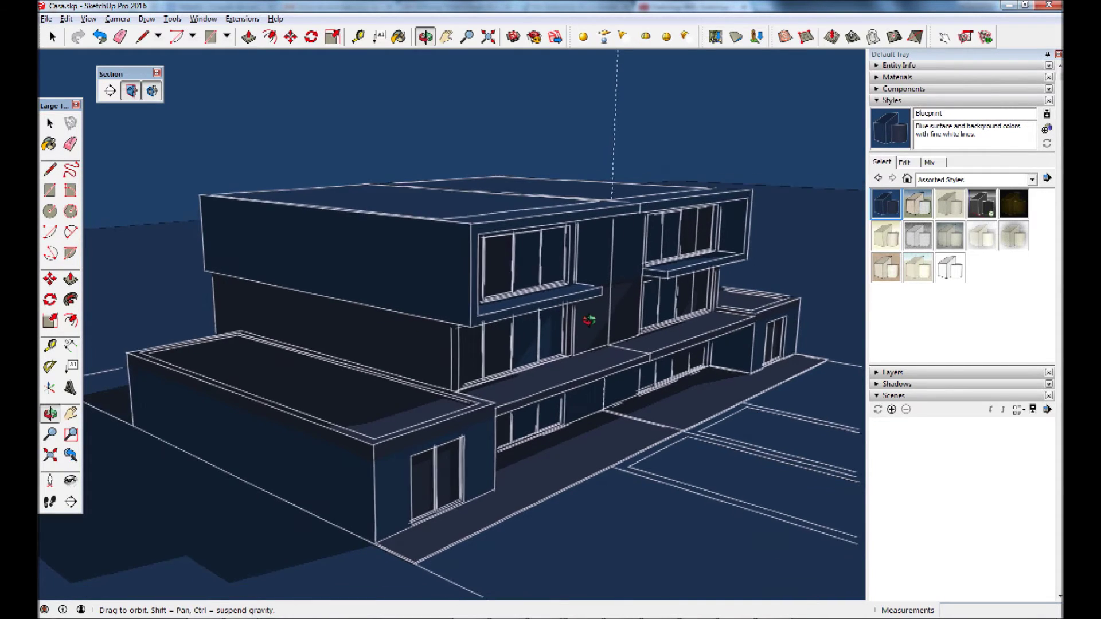
mouse_move(594, 300)
mouse_down()
mouse_move(592, 284)
mouse_move(530, 290)
mouse_move(579, 290)
mouse_up()
key(space)
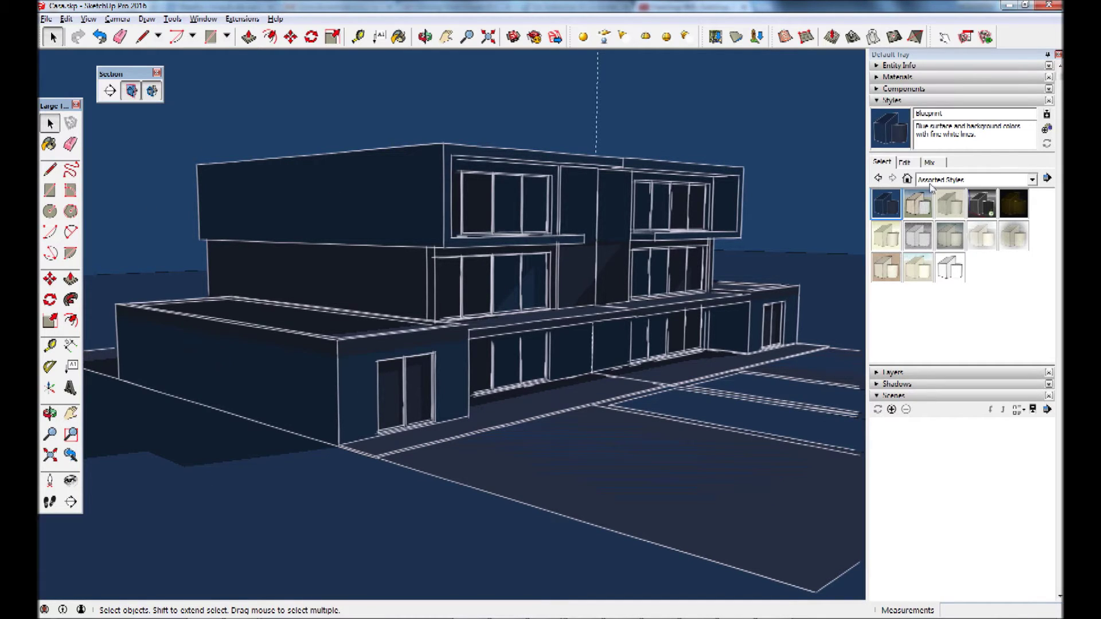
click(906, 178)
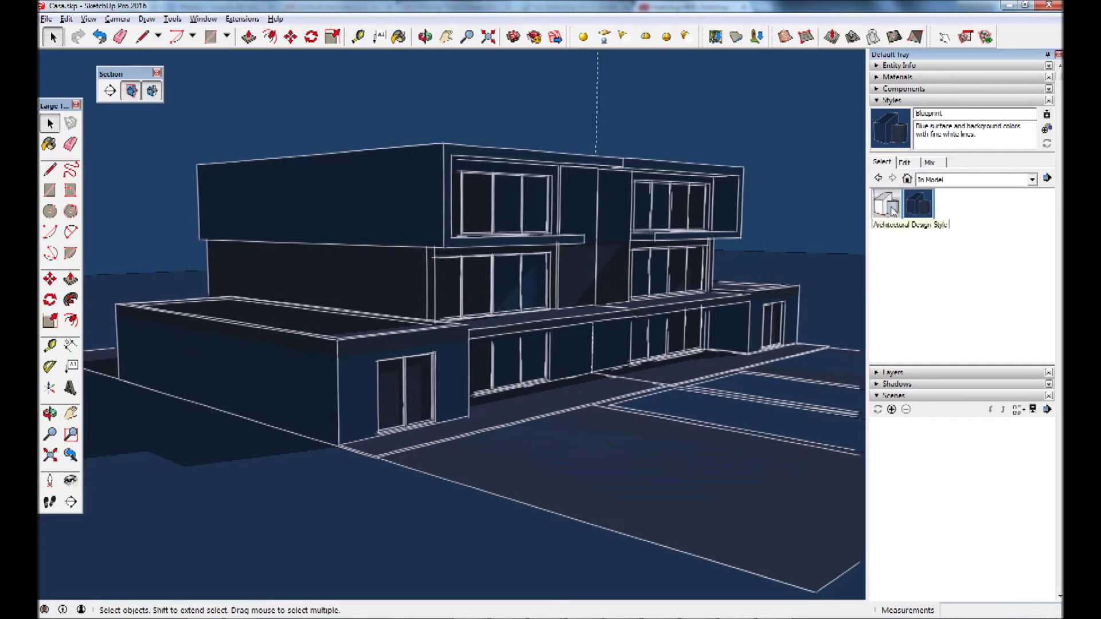
click(891, 210)
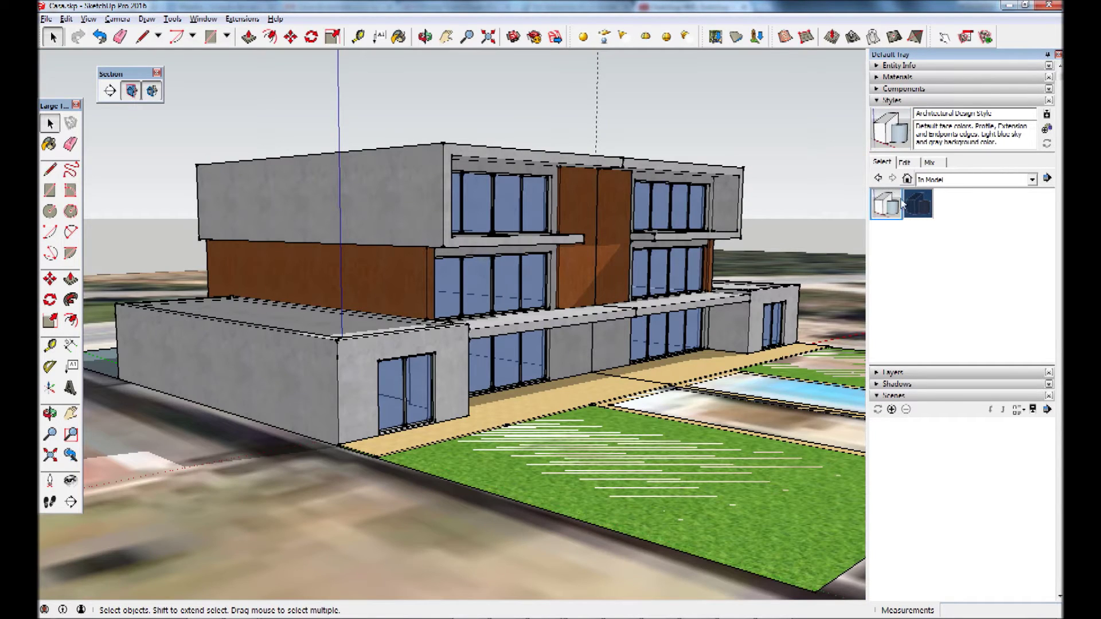
click(918, 207)
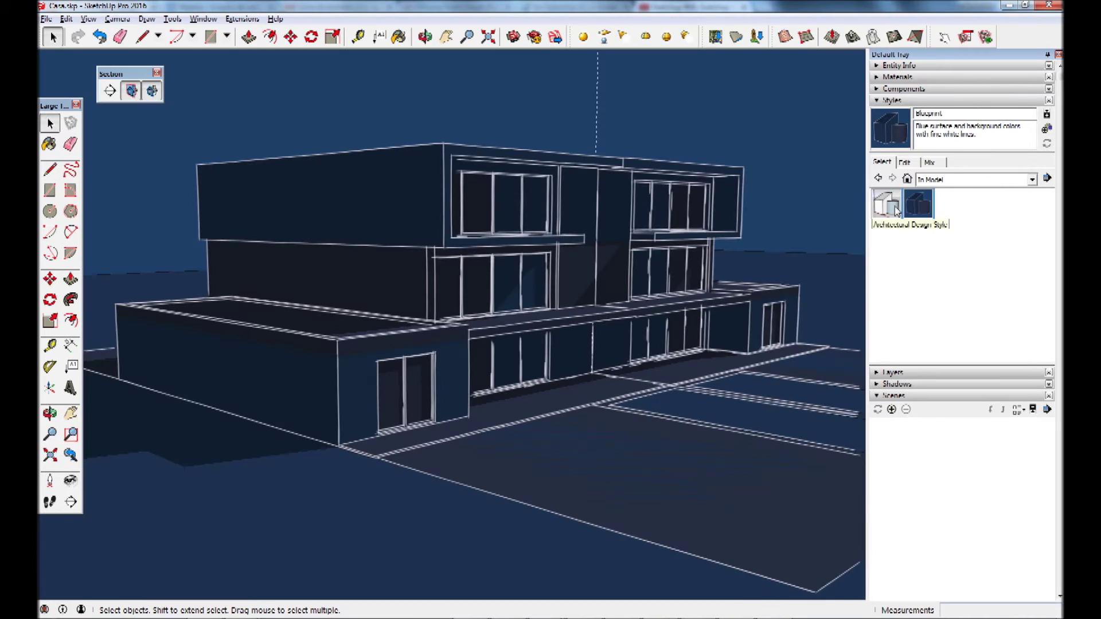
click(897, 211)
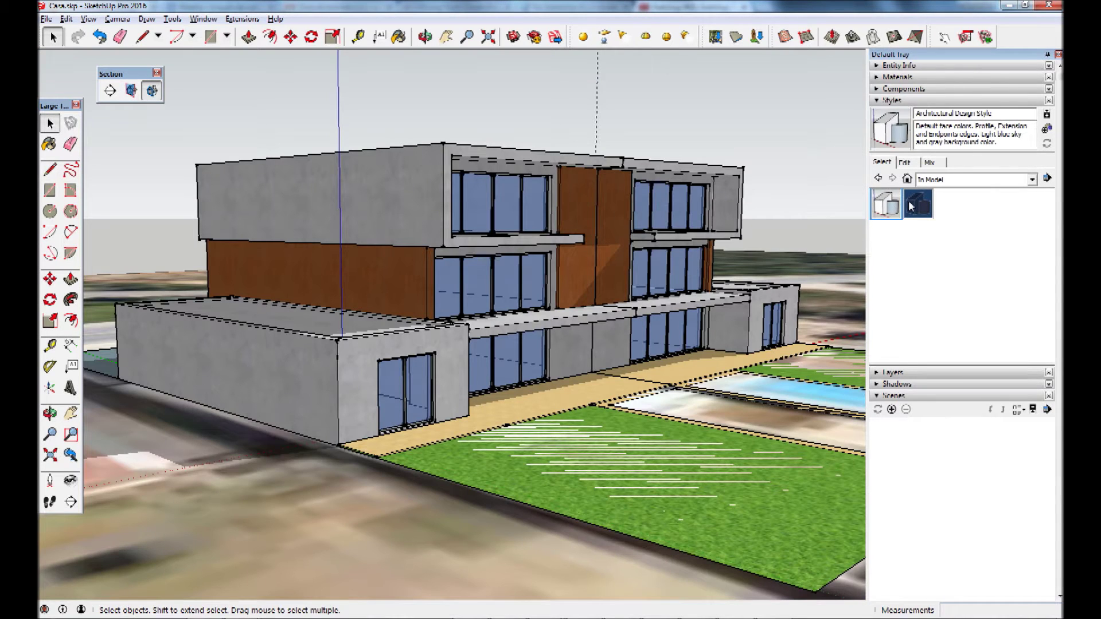
click(913, 207)
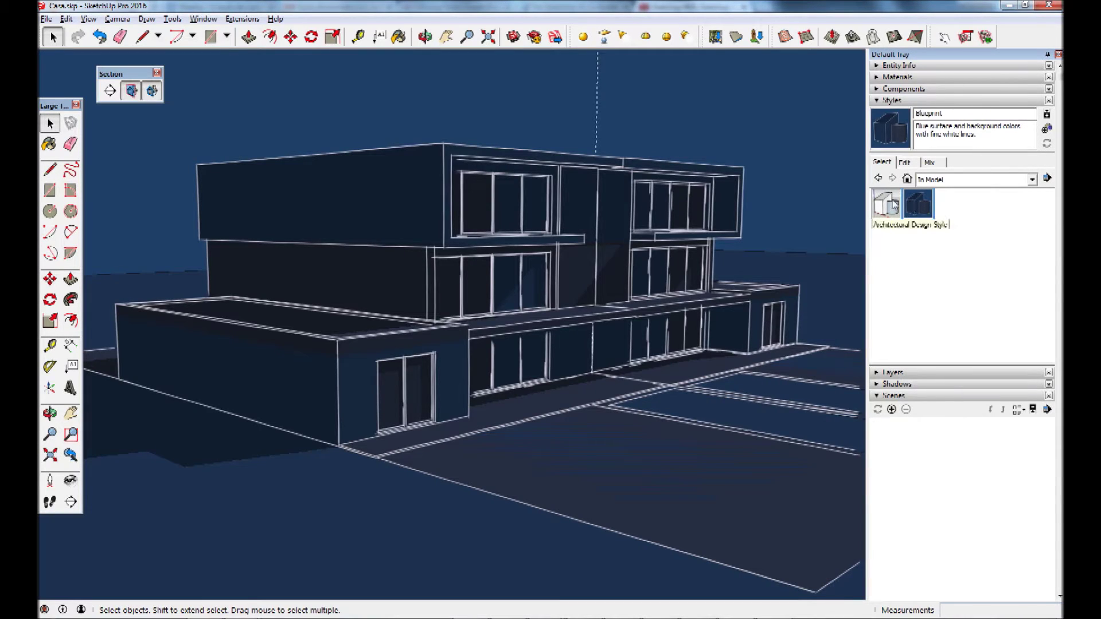
click(887, 212)
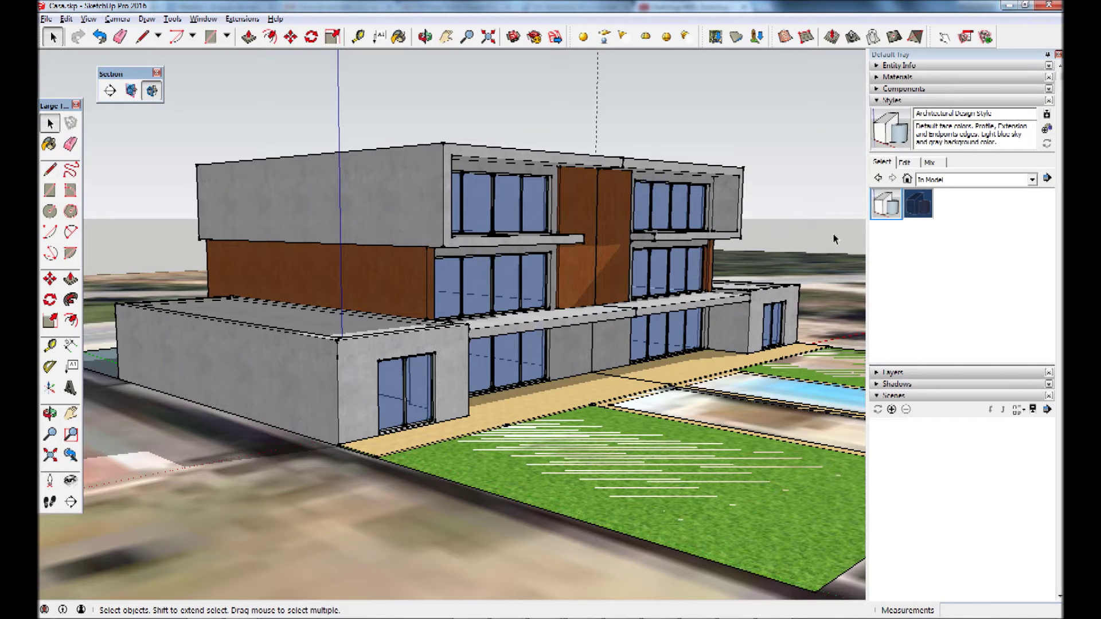
Step: Keep comparing the two in-model styles while orbiting, ending with Blueprint applied
click(915, 212)
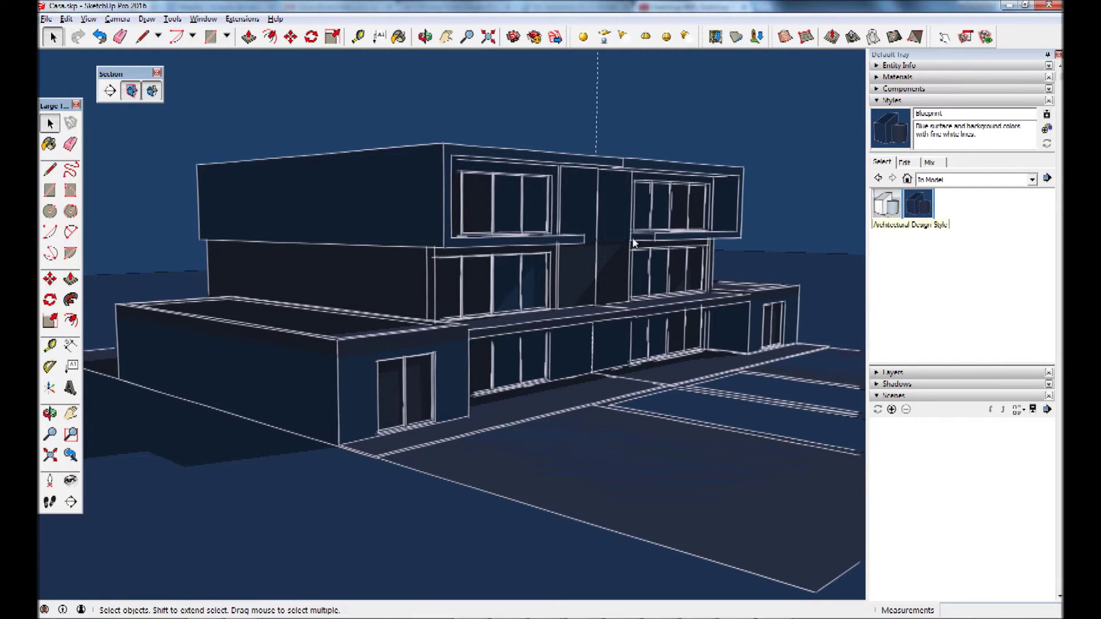
click(888, 212)
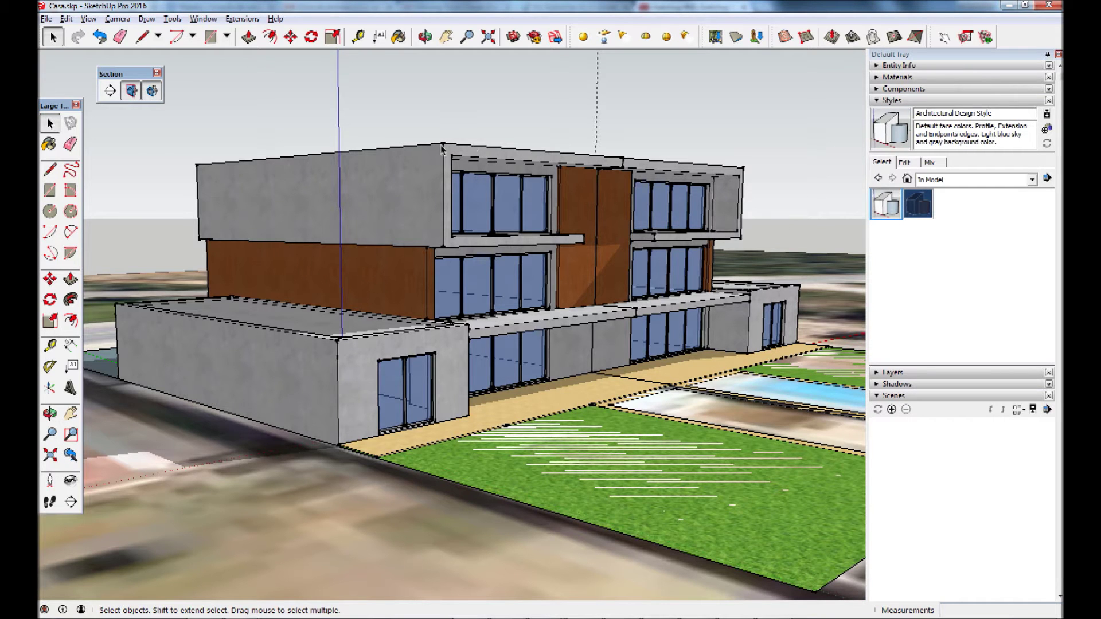
click(923, 213)
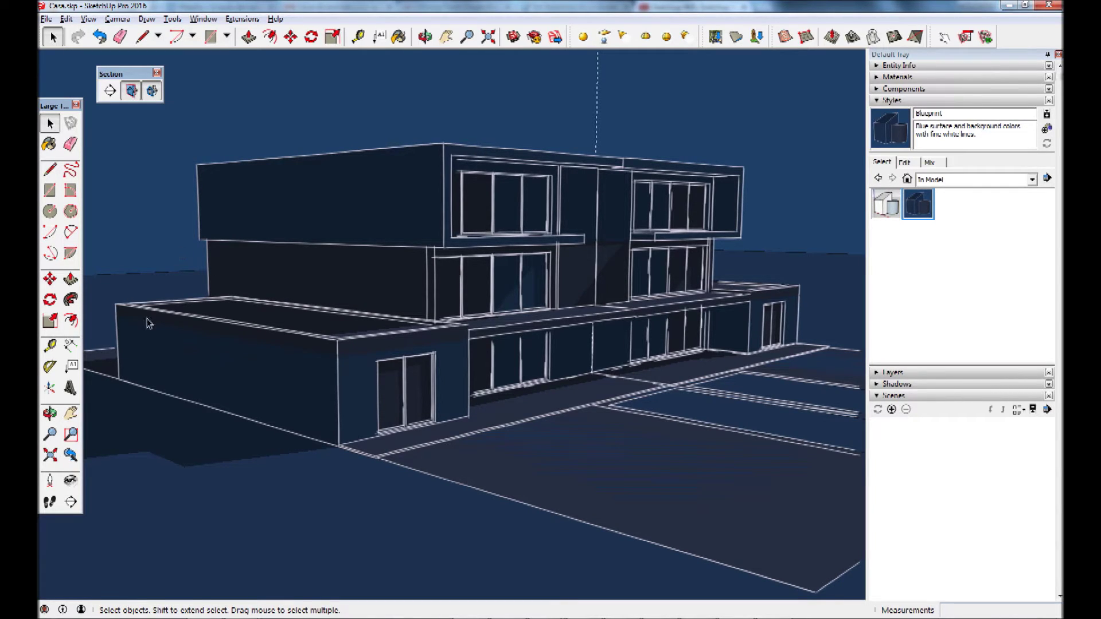
key(o)
drag(528, 289, 523, 288)
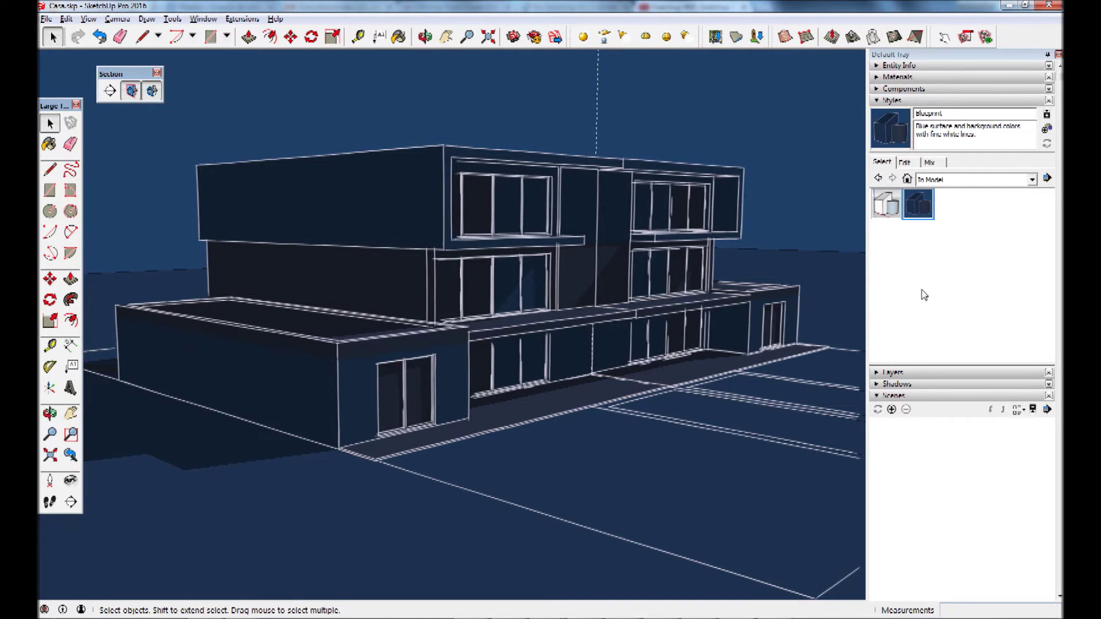
click(871, 214)
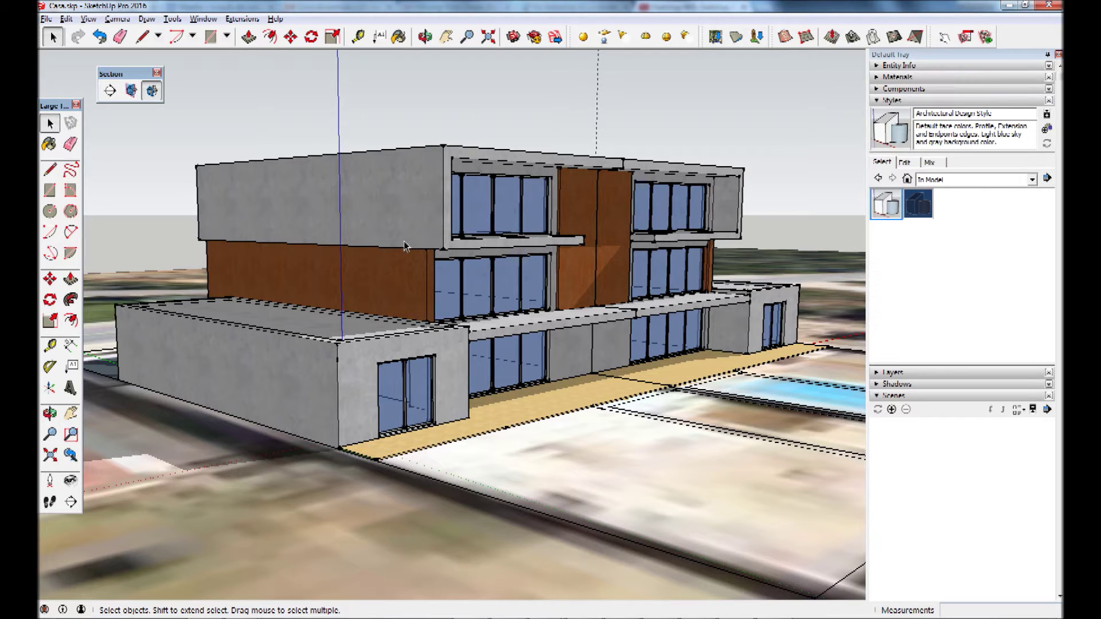
click(915, 211)
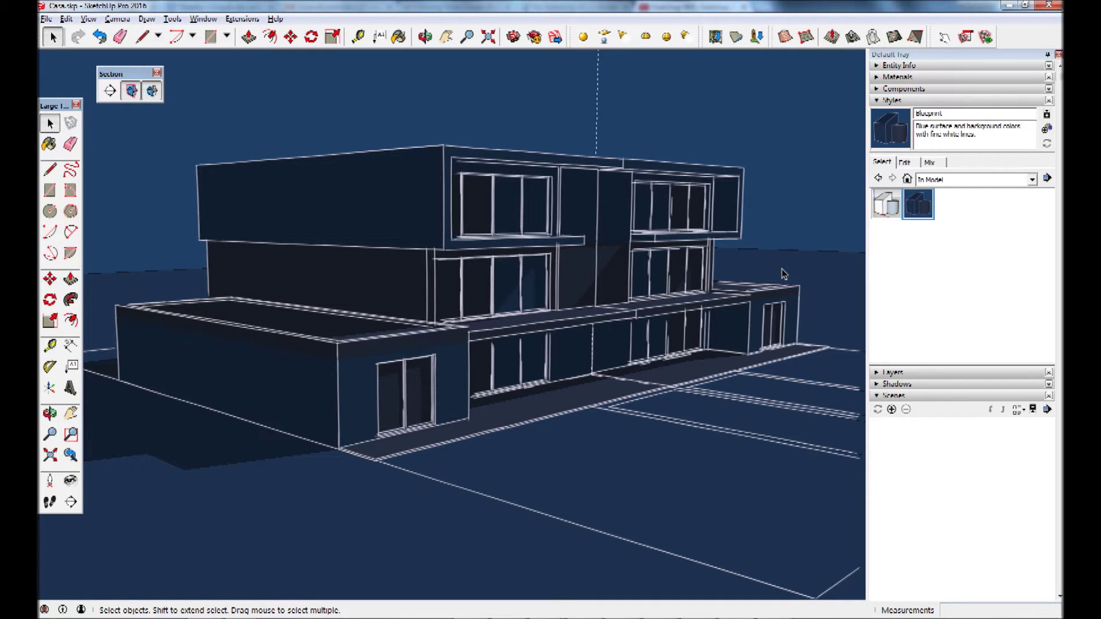
Step: In Assorted Styles, try Brush Strokes on Canvas, Chipboard with fine marker, and Generic CAD
click(970, 181)
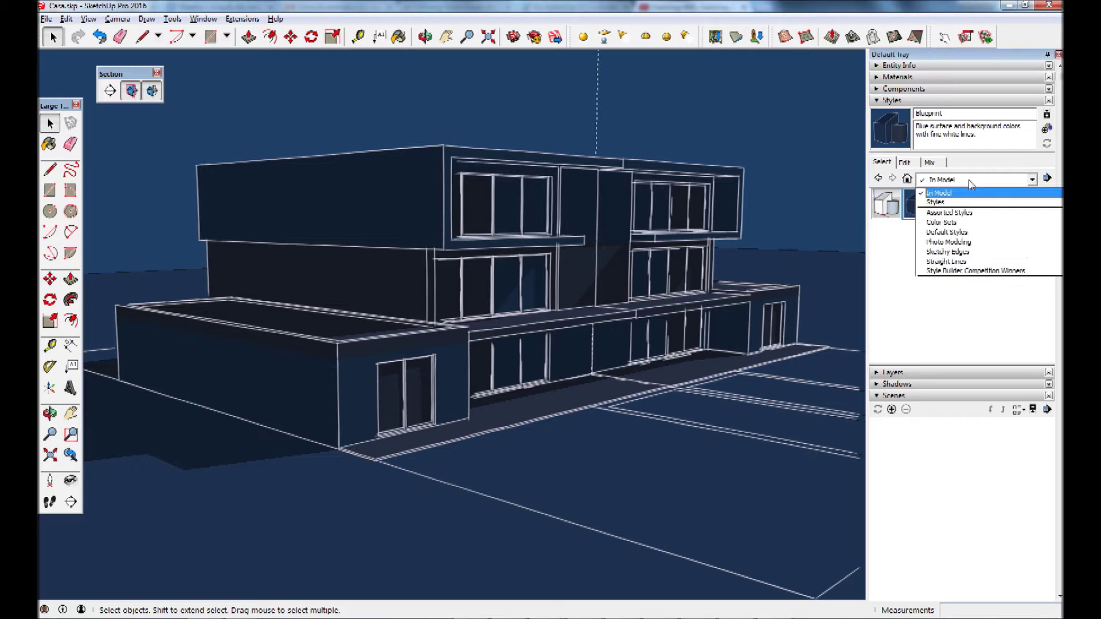
click(963, 213)
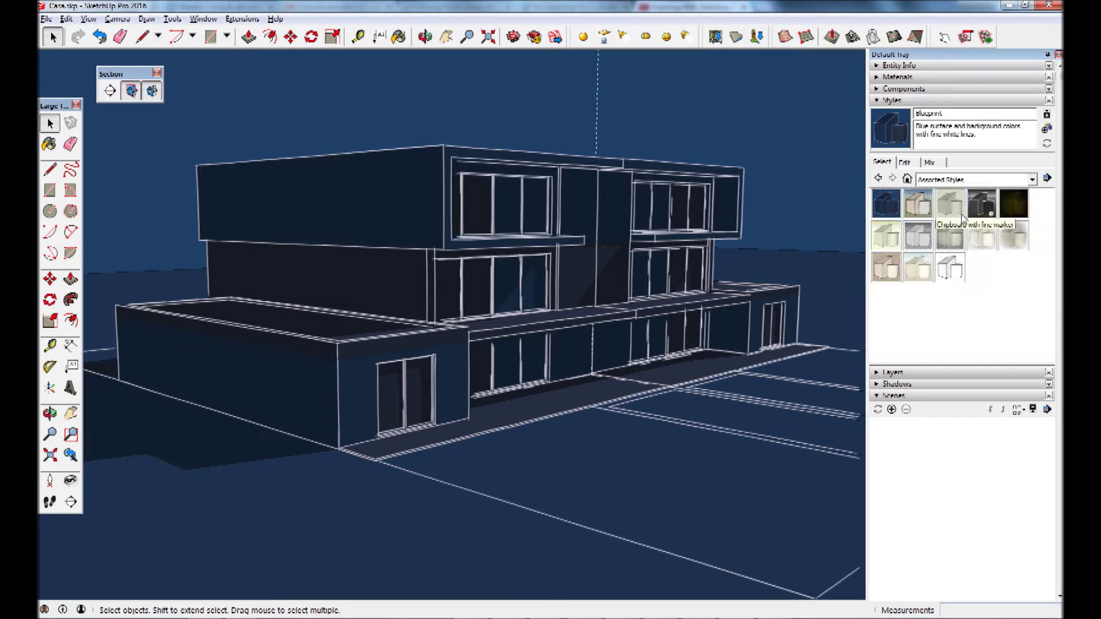
click(922, 215)
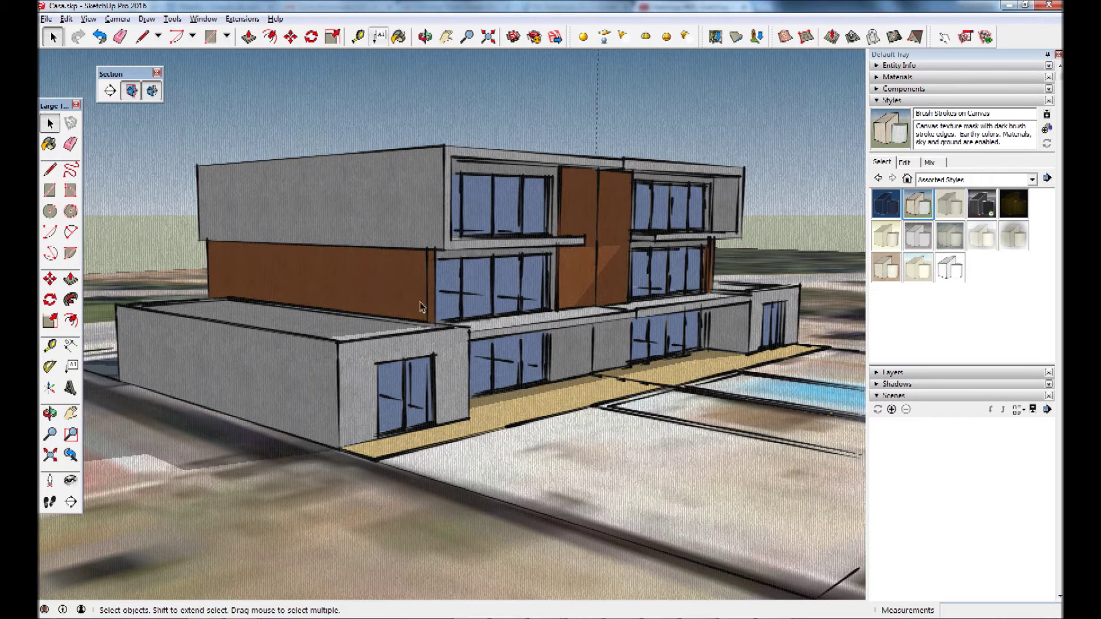
click(950, 201)
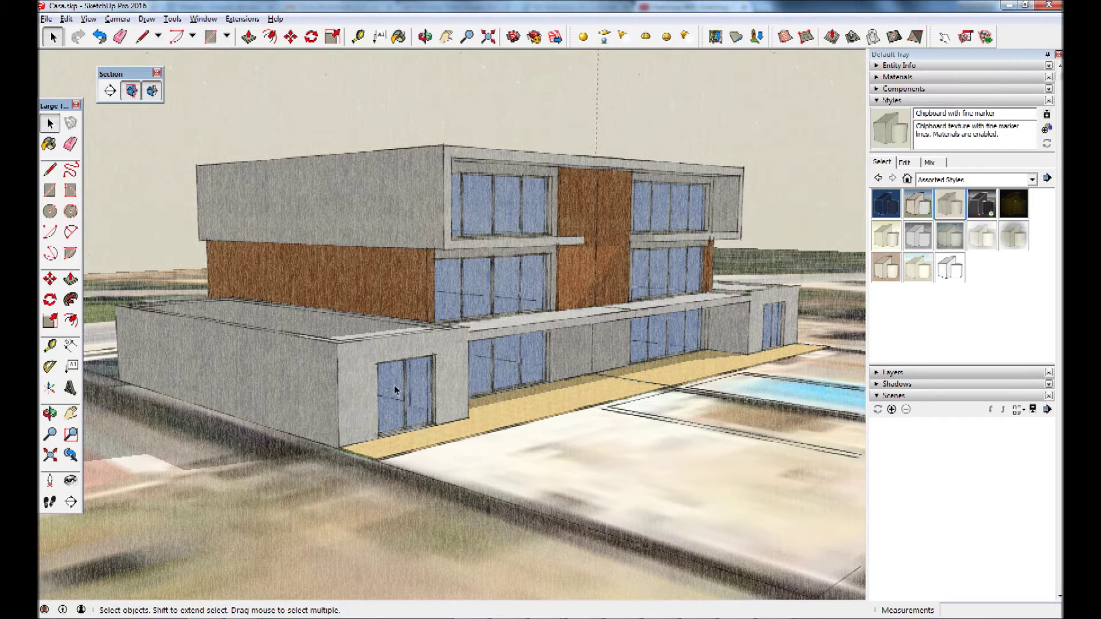
click(979, 212)
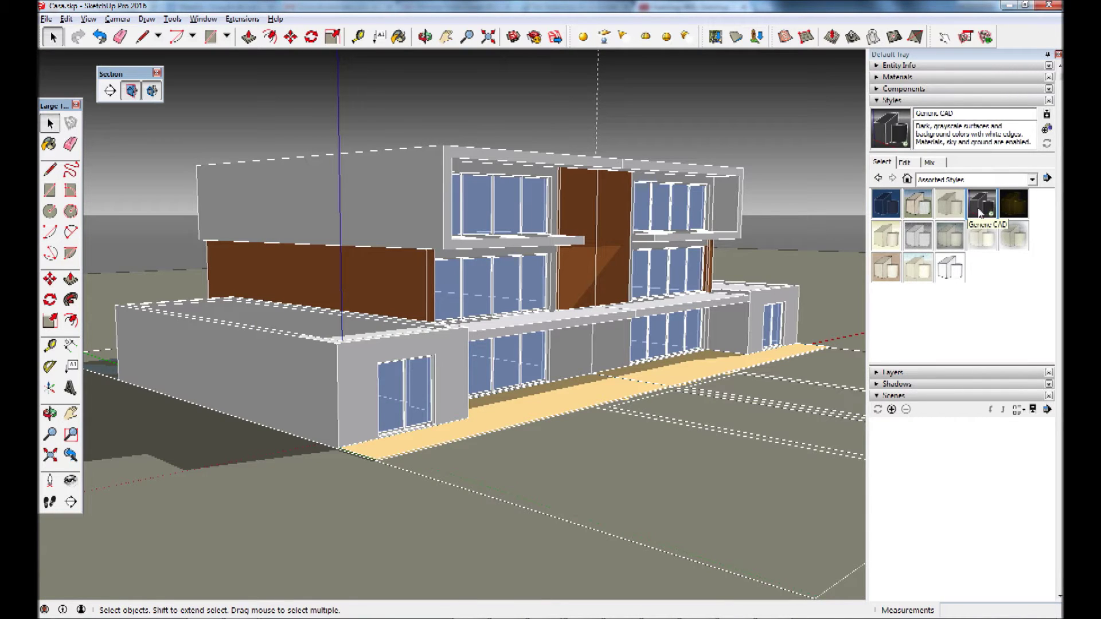
Step: Compare Monochrome Screen and Pencil on Tracing Paper, settling on the grey pencil sketch look
key(o)
mouse_move(729, 266)
mouse_down()
mouse_move(718, 262)
mouse_move(739, 261)
mouse_up()
key(space)
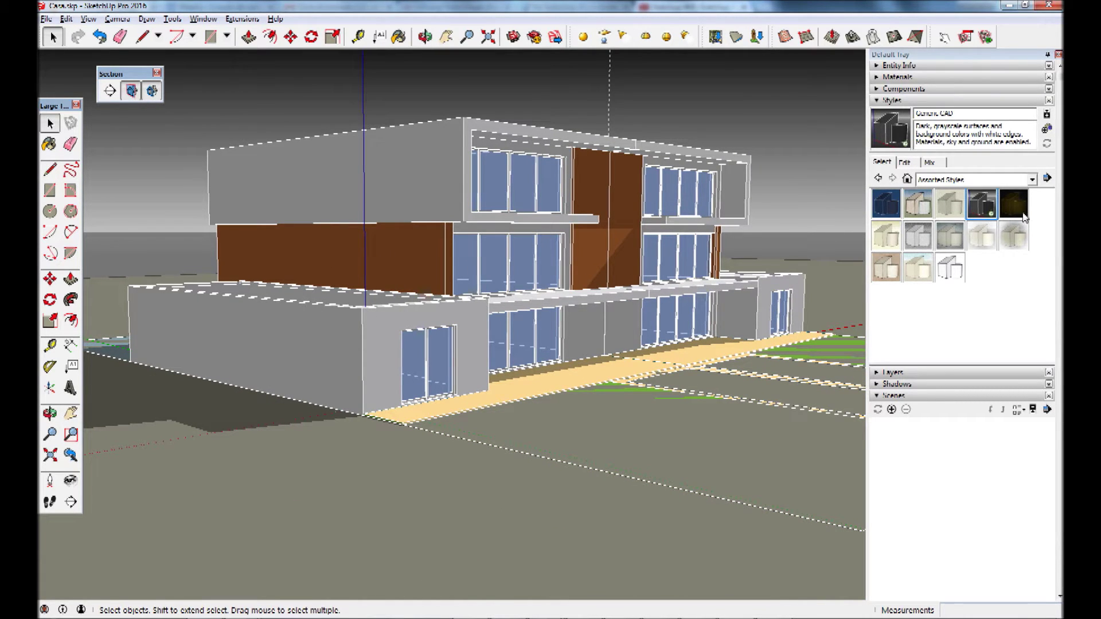
click(1004, 215)
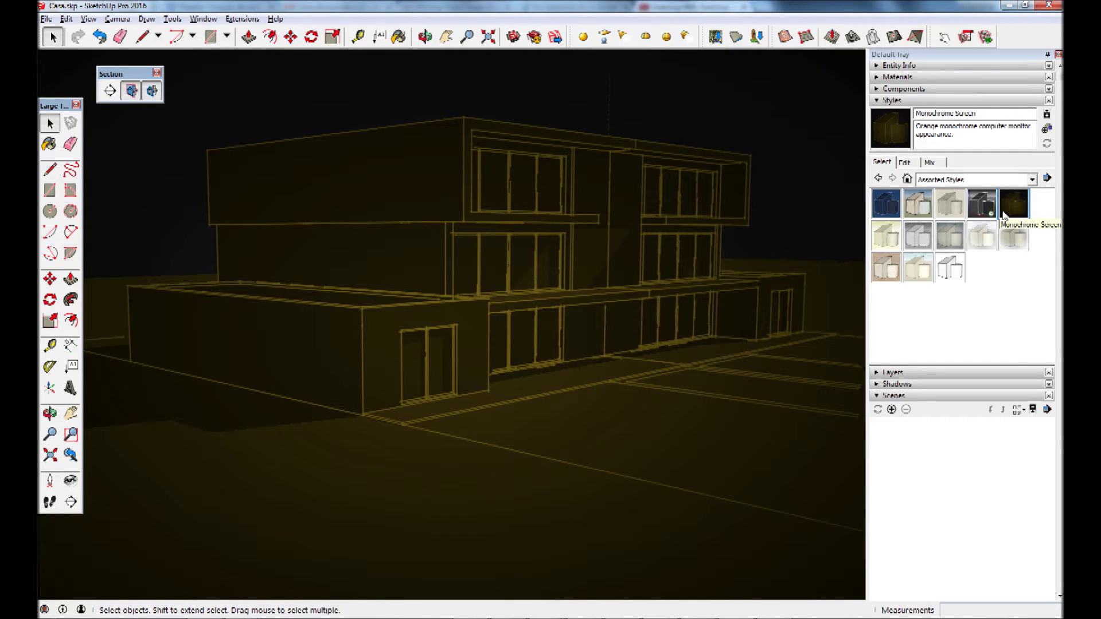
key(o)
mouse_move(631, 249)
mouse_down()
mouse_move(637, 271)
mouse_move(639, 247)
mouse_up()
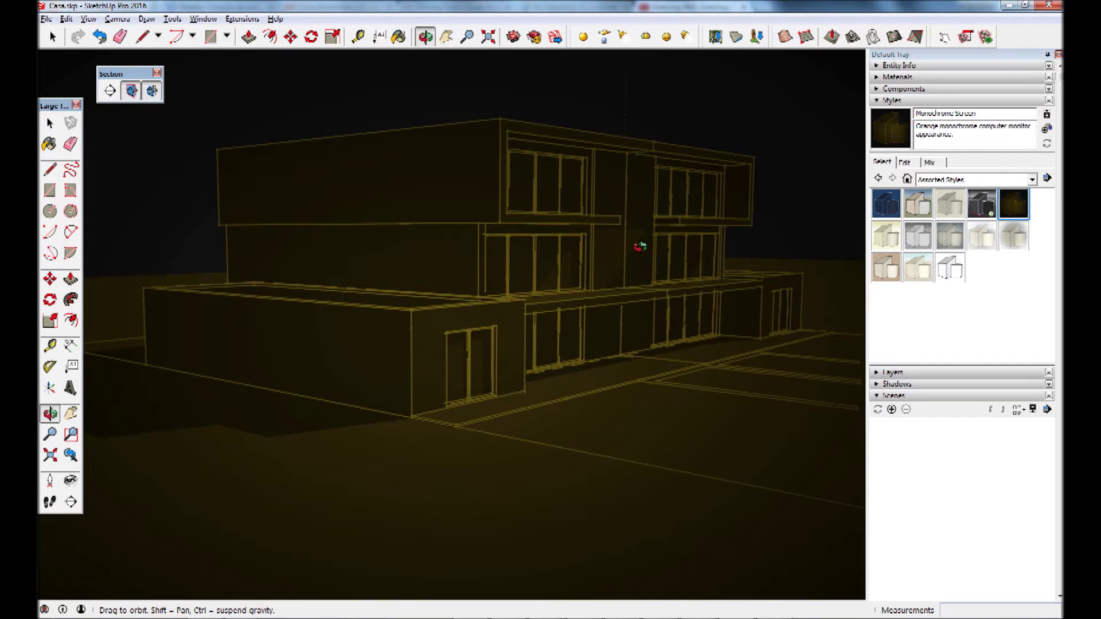
key(space)
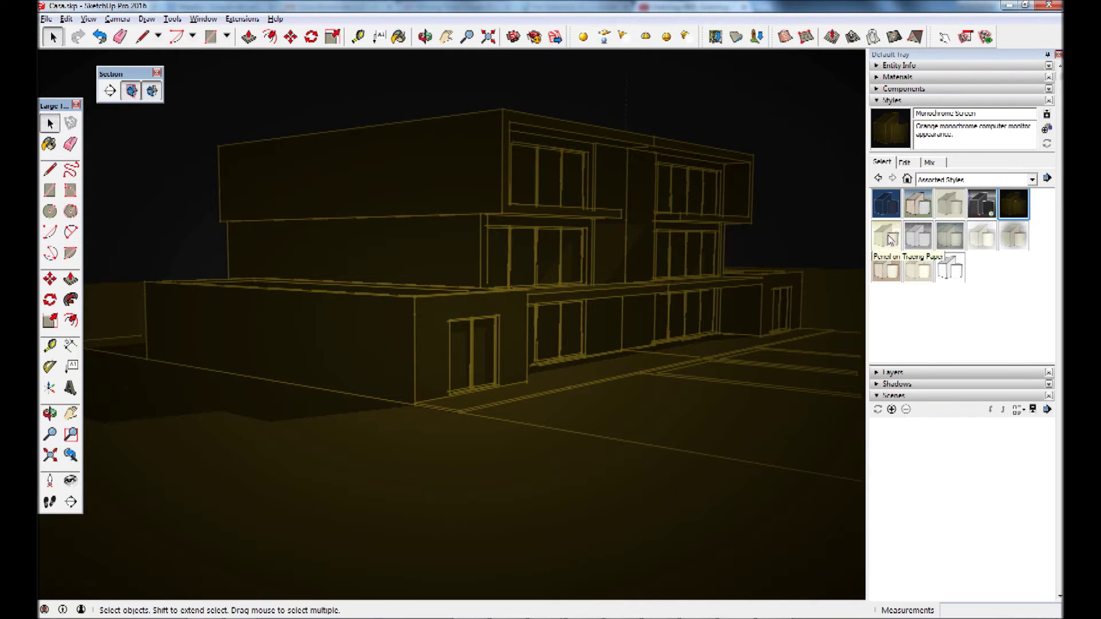
click(890, 240)
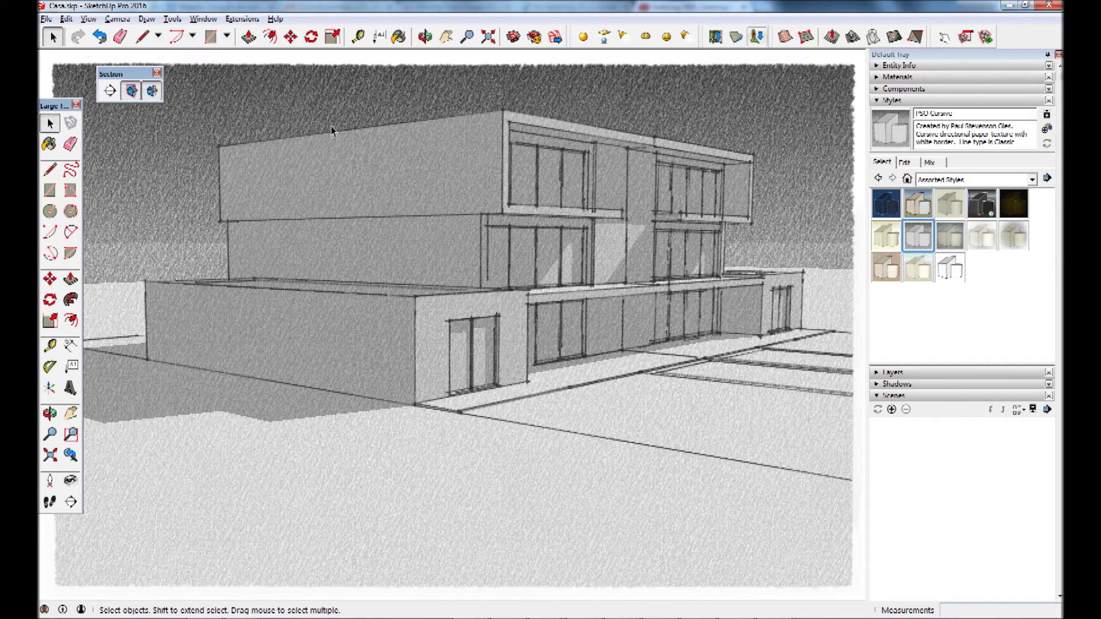
click(963, 179)
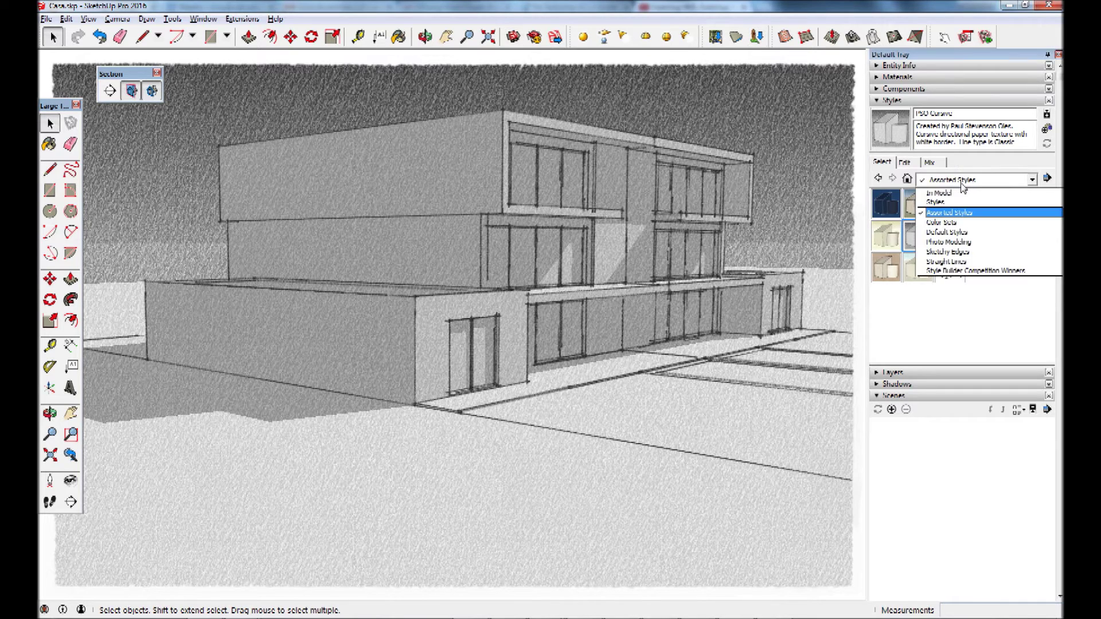
Step: Try Sketchy Edges Airbrush, then apply Dry Erase Marker after orbiting to show the roofs
click(946, 257)
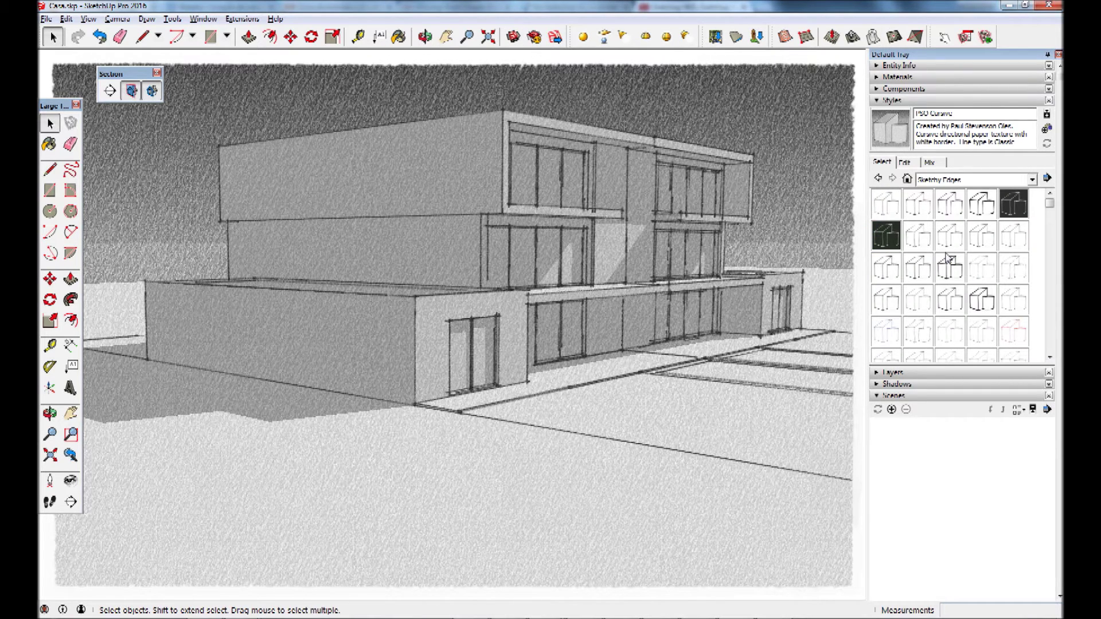
click(896, 203)
key(o)
mouse_move(461, 206)
mouse_down()
mouse_move(461, 250)
mouse_move(450, 249)
mouse_up()
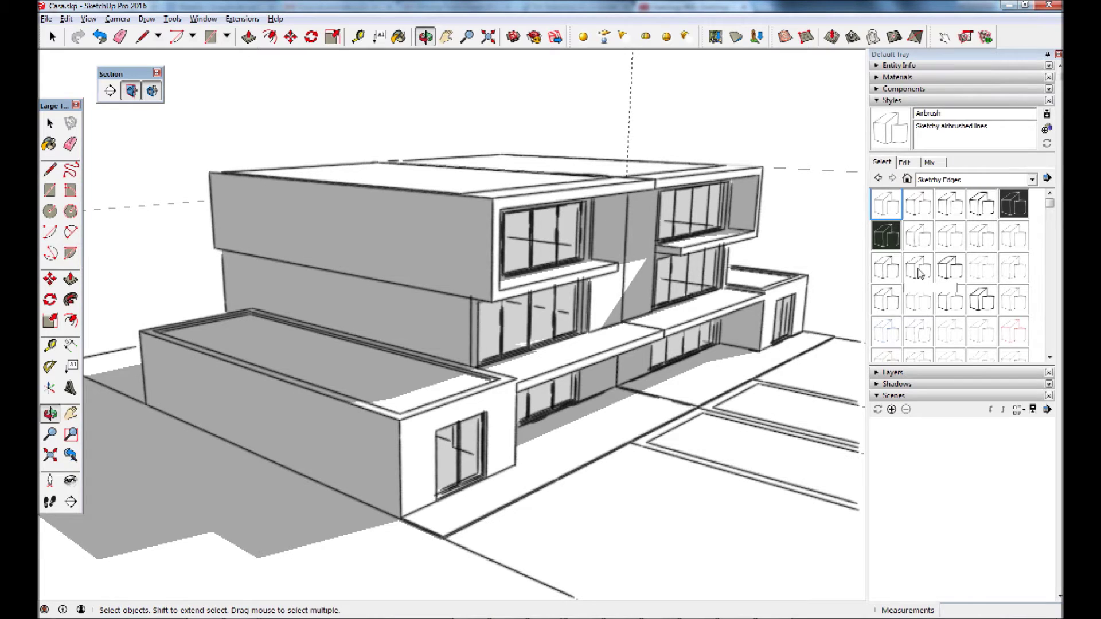
click(919, 274)
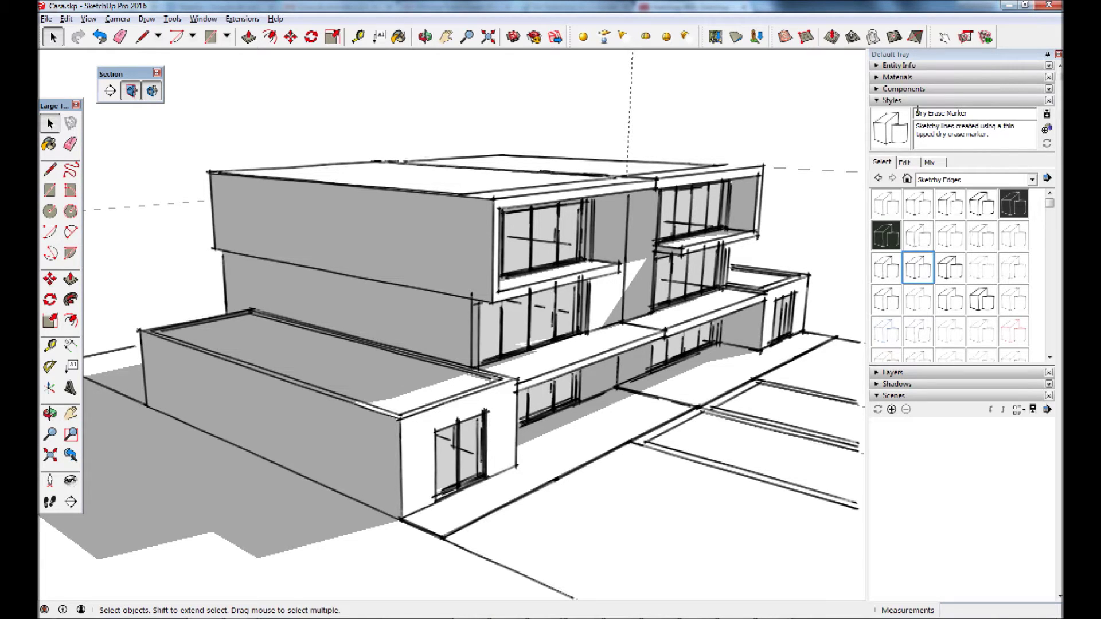
click(952, 181)
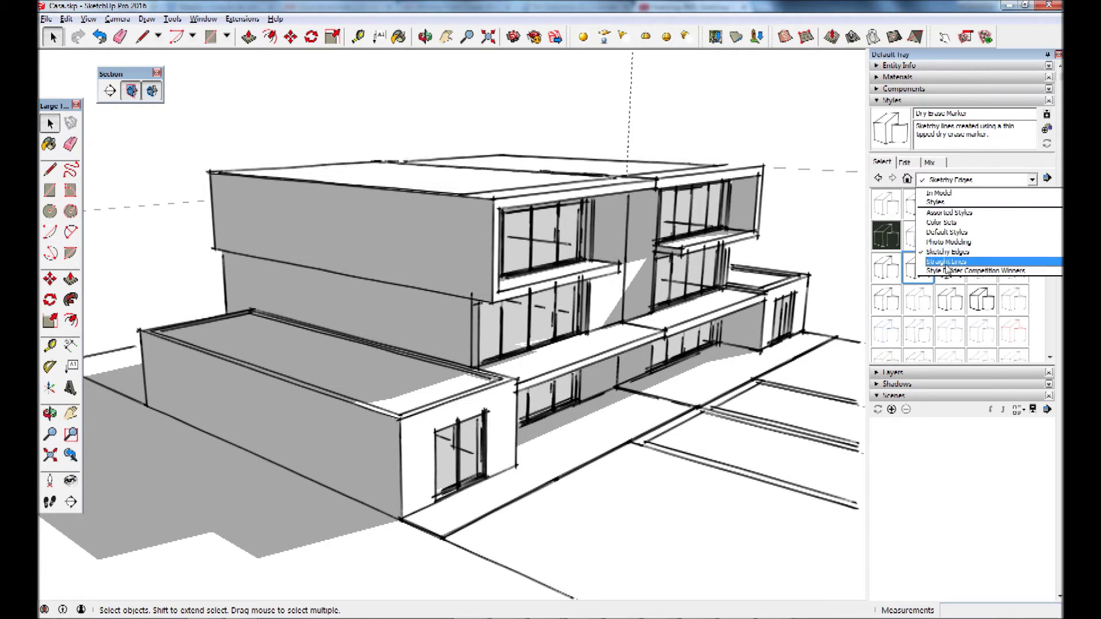
Step: Compare Straight Lines 01, 02, 03 and 07pix, ending with 08pix edges
click(949, 265)
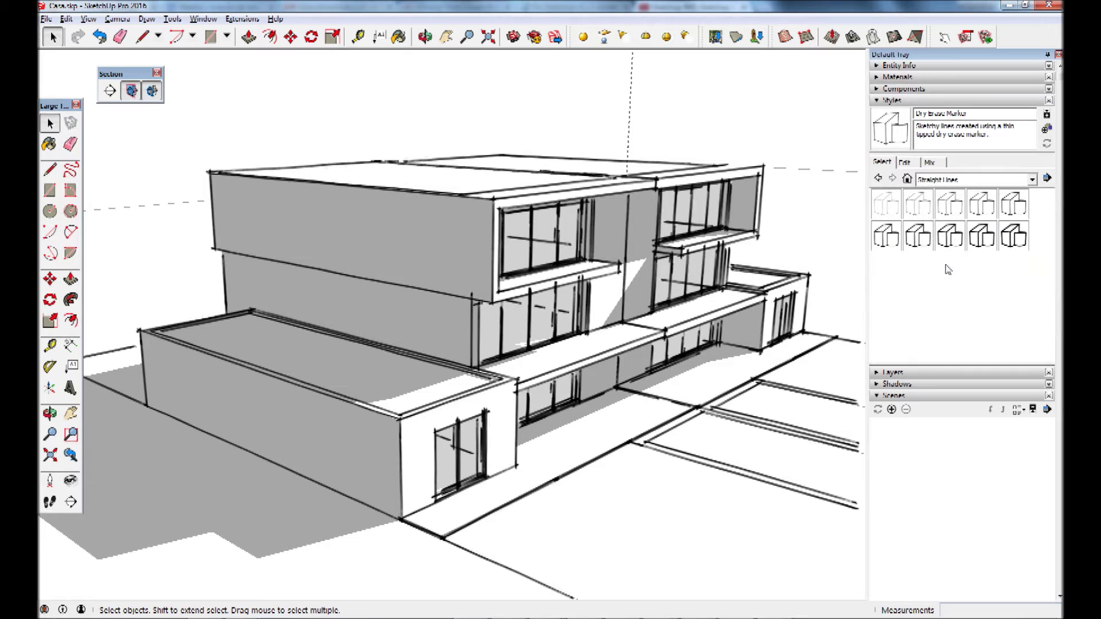
click(887, 205)
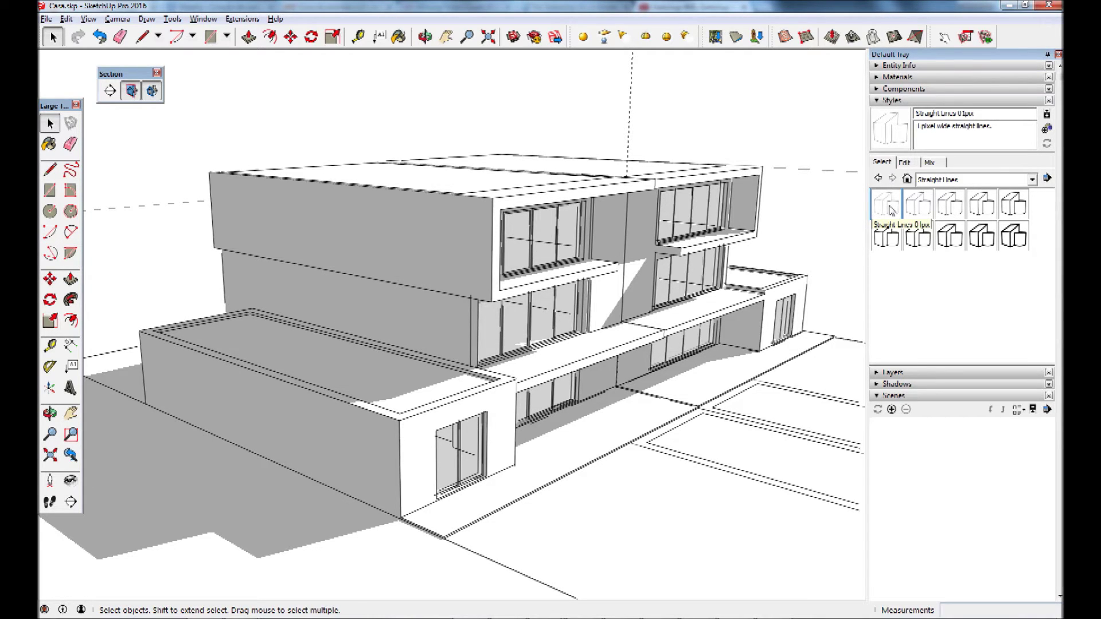
click(919, 215)
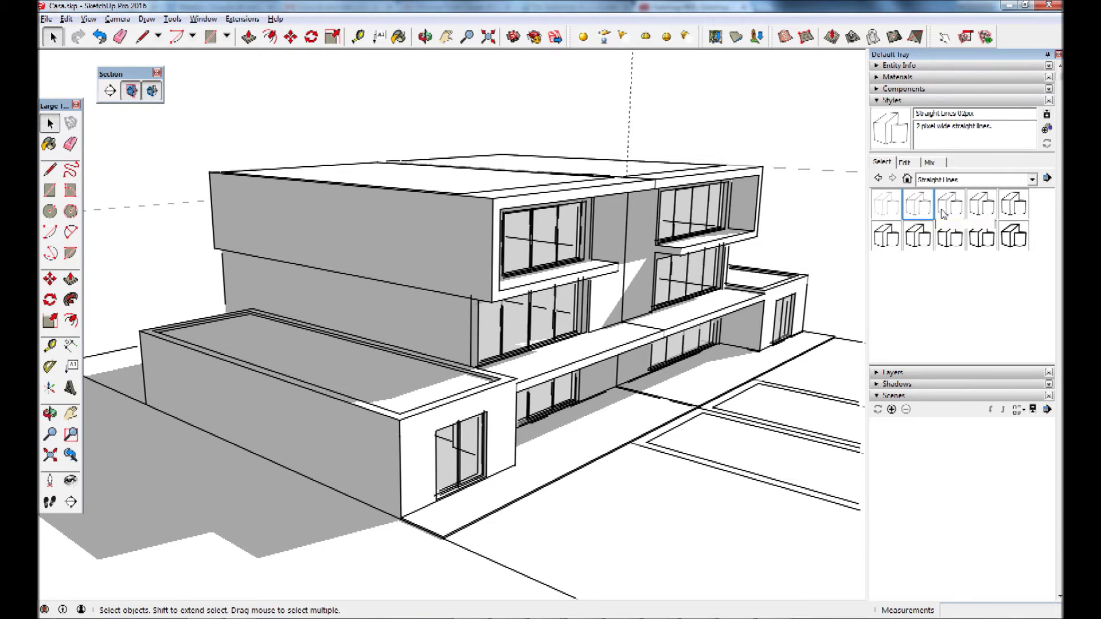
click(942, 214)
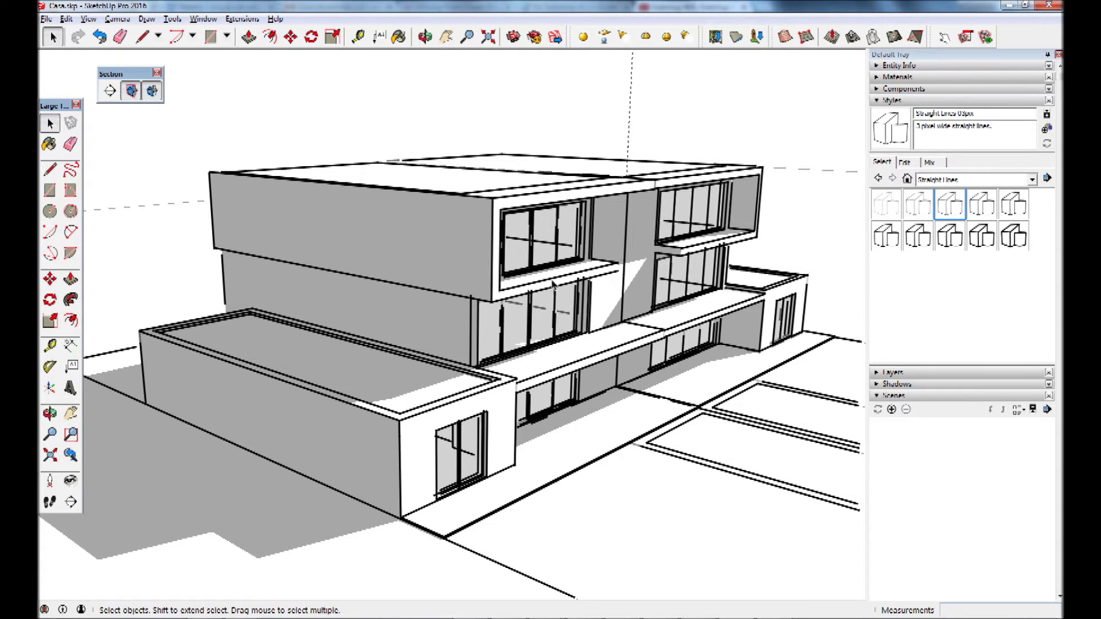
click(927, 241)
click(956, 239)
Step: Browse Style Builder Competition Winners, then open the Photo Modeling collection
click(1031, 180)
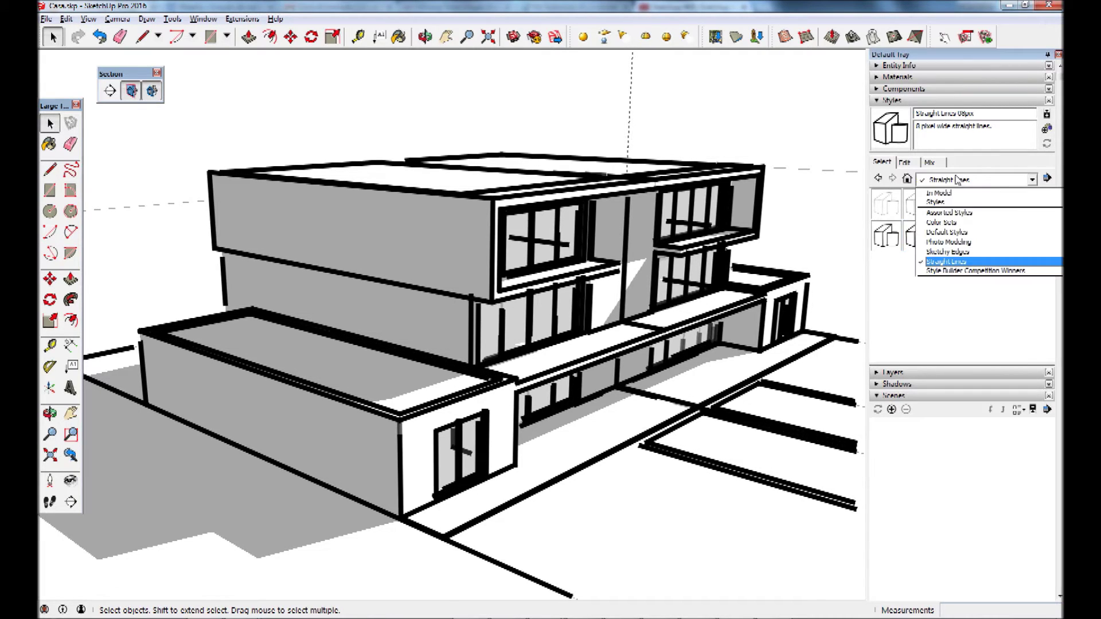
click(940, 272)
click(961, 180)
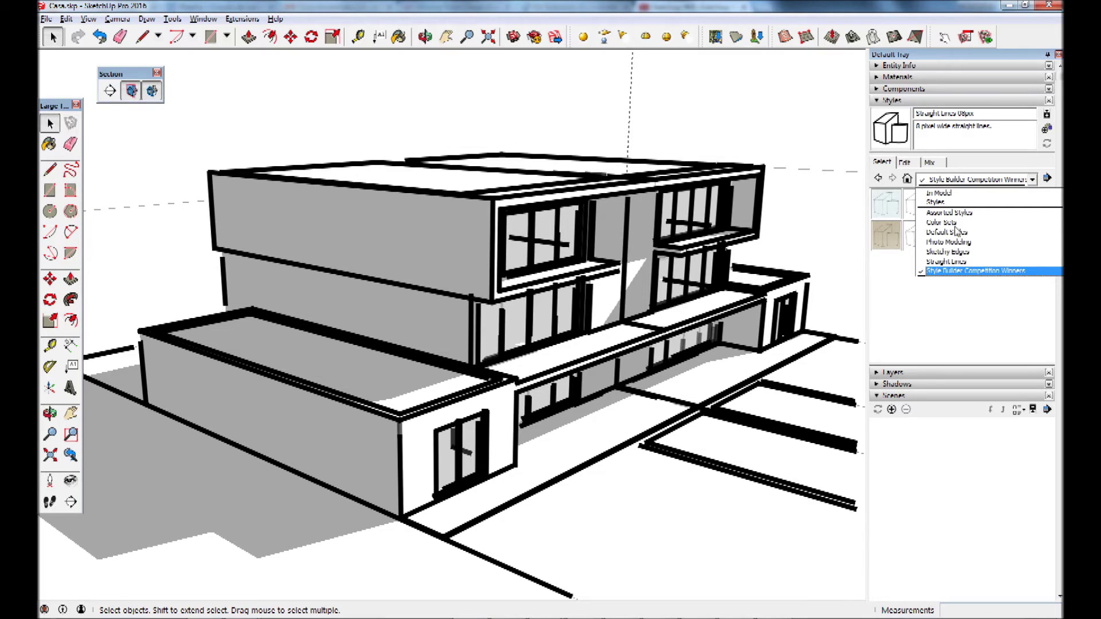
click(948, 242)
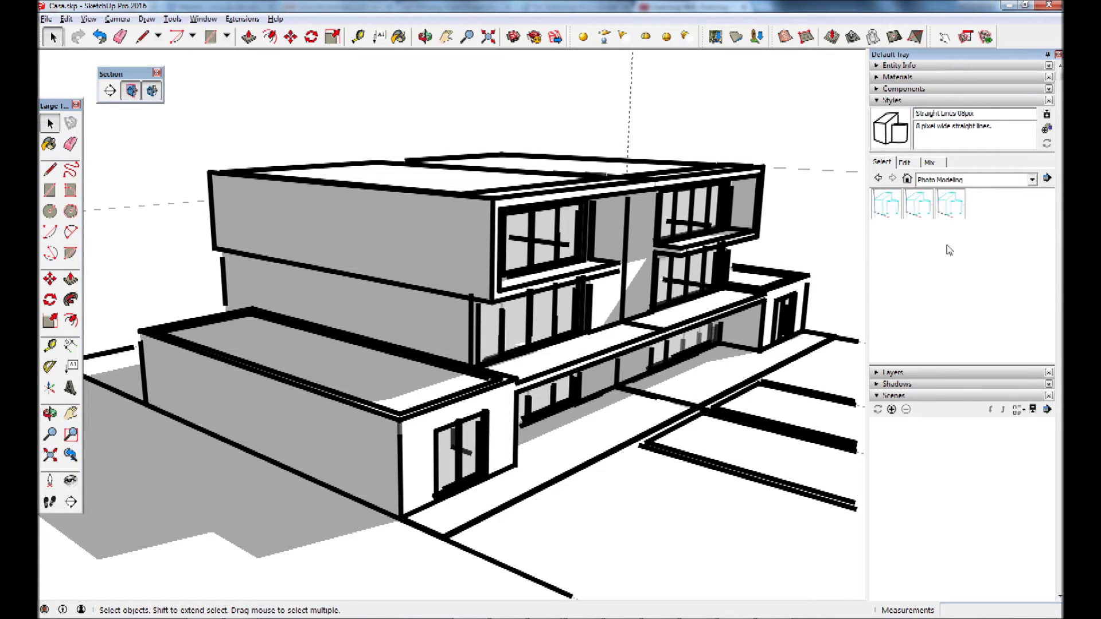
Step: Apply Photo Modeling Dashed, inspect it from several angles, then list the In Model styles
click(897, 217)
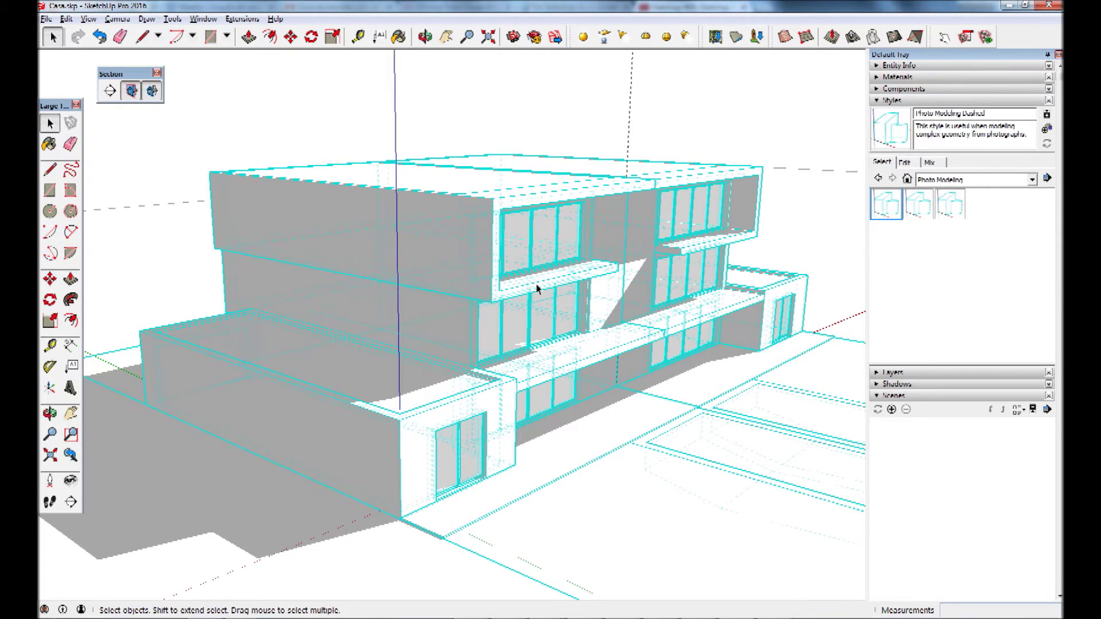
key(o)
drag(487, 309, 517, 374)
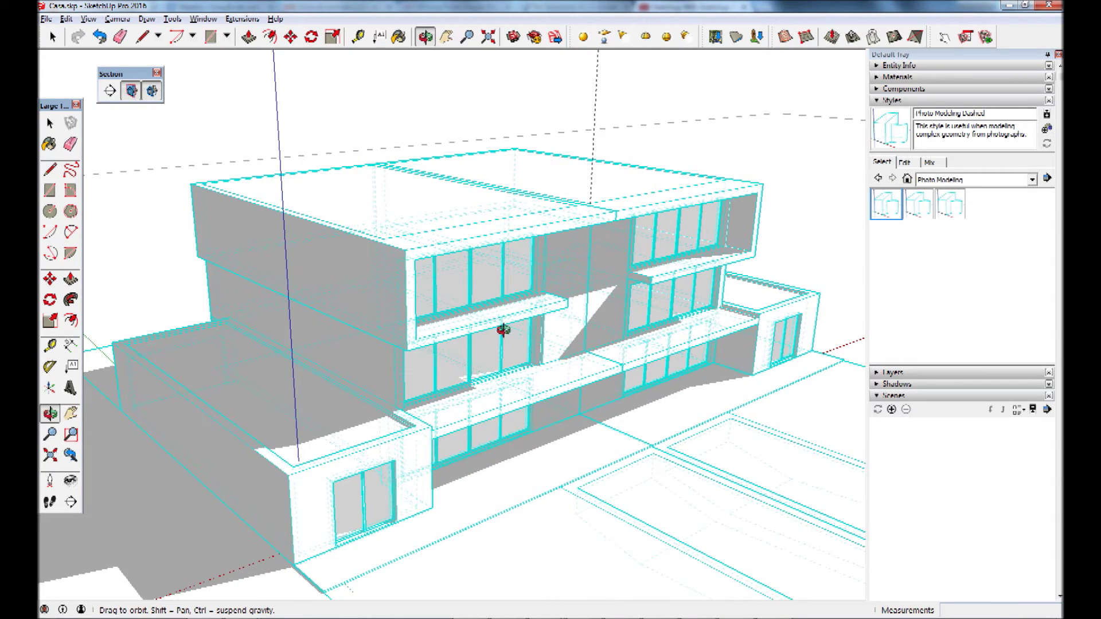
key(space)
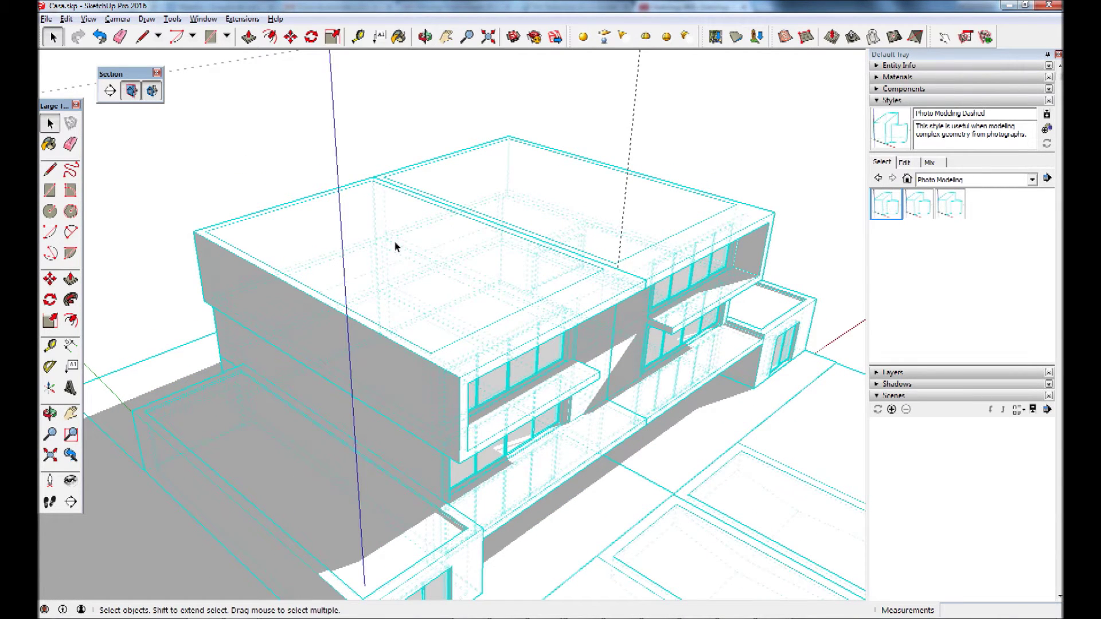
scroll(406, 253, up, 1)
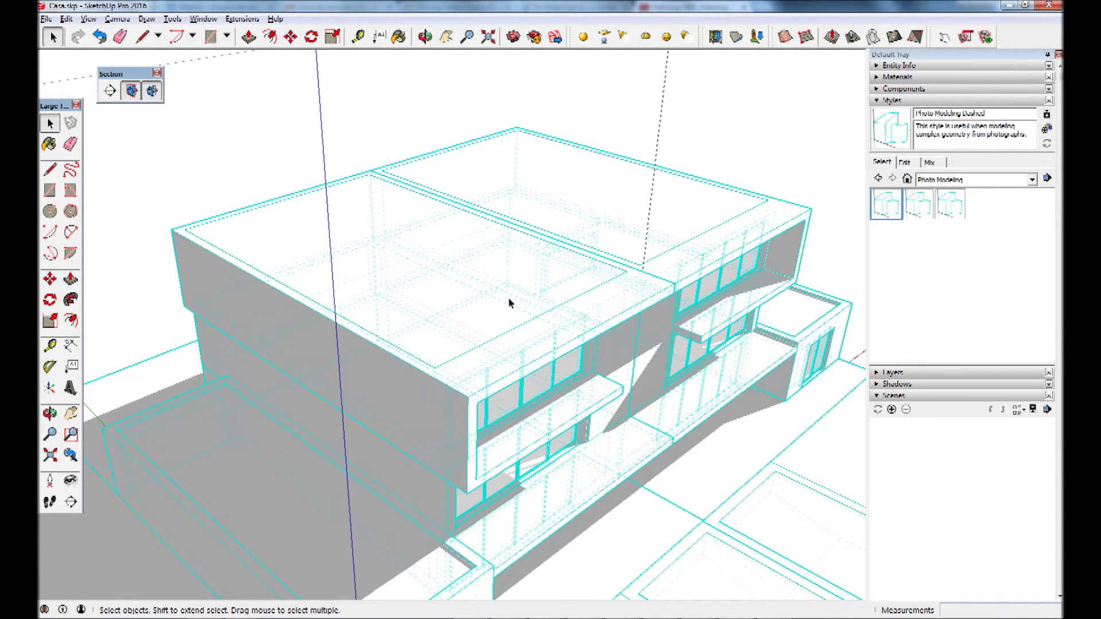
key(o)
mouse_move(511, 285)
mouse_down()
mouse_move(512, 203)
mouse_move(641, 211)
mouse_up()
key(space)
click(990, 179)
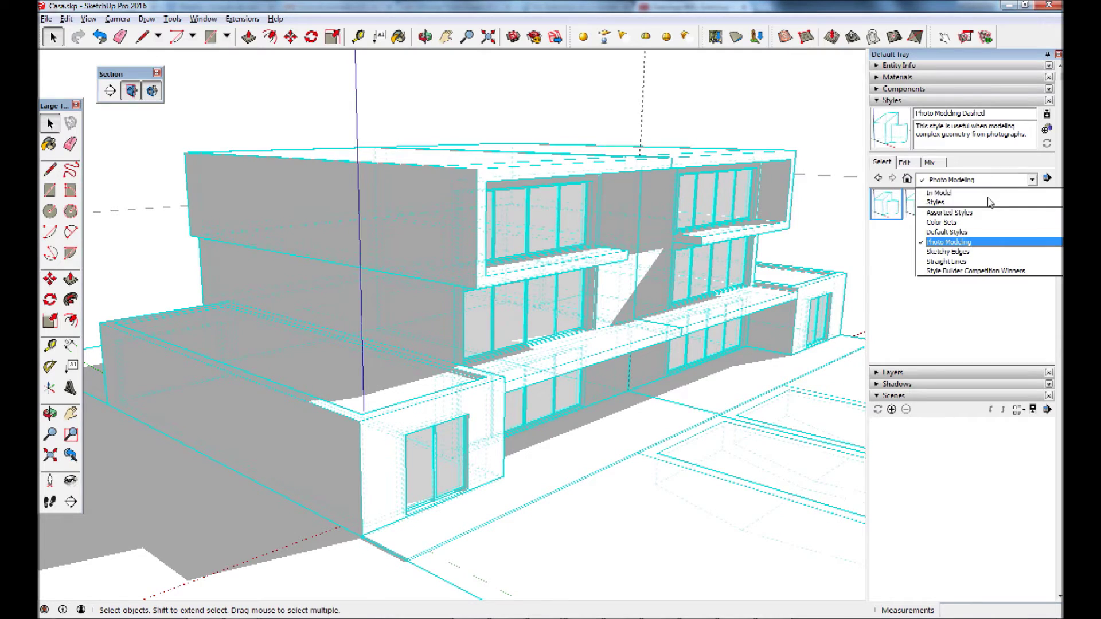
click(983, 194)
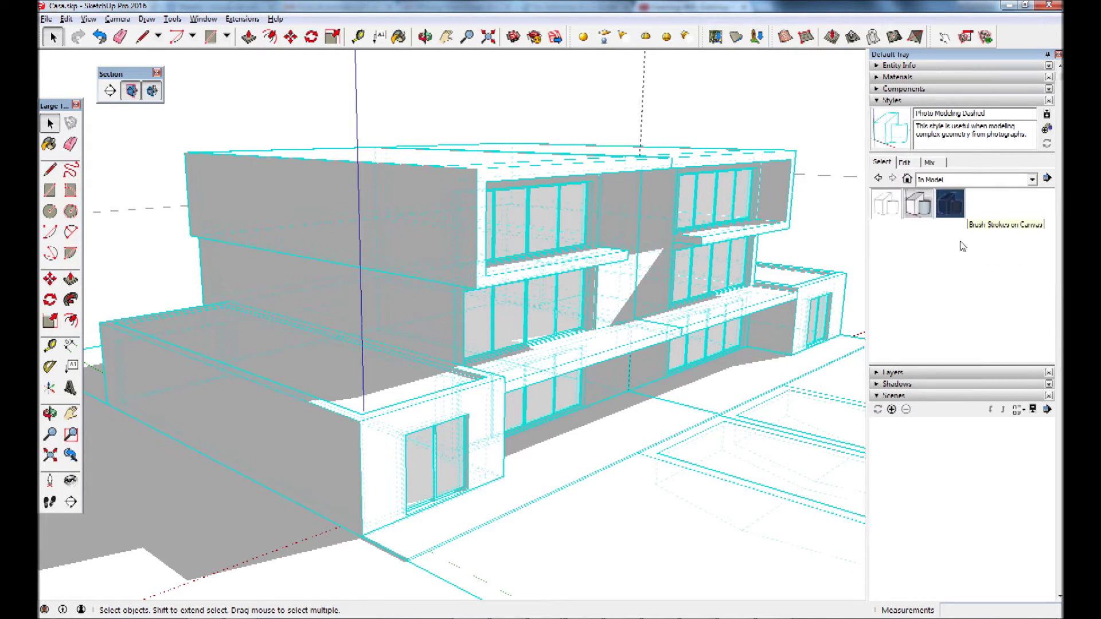
Step: Try Airbrush, then apply Architectural Design Style and orbit to view it
click(888, 206)
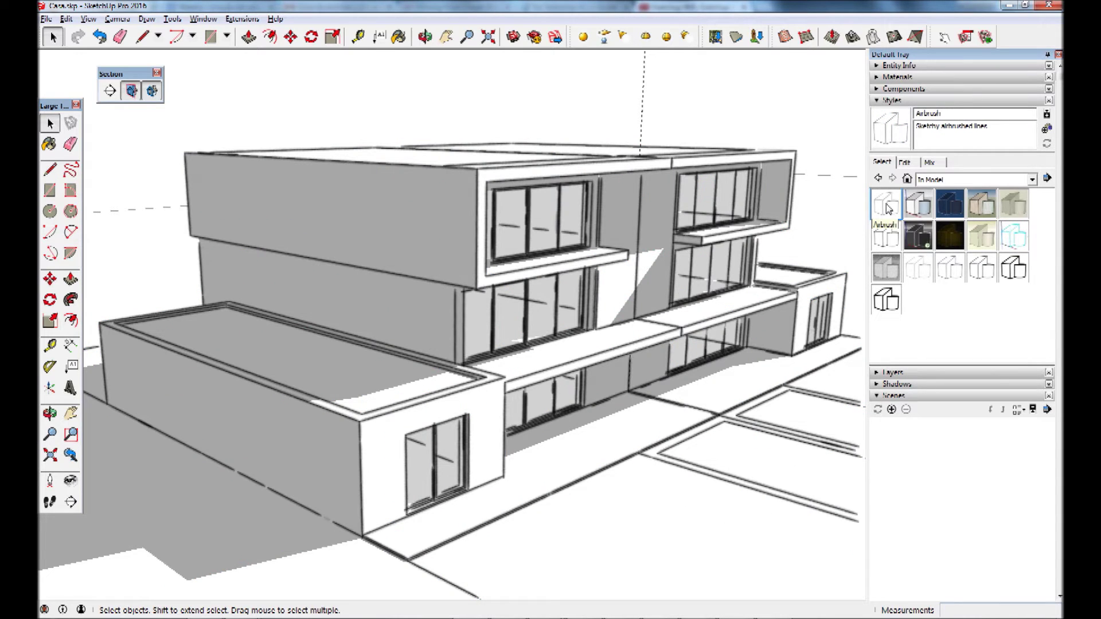
click(927, 207)
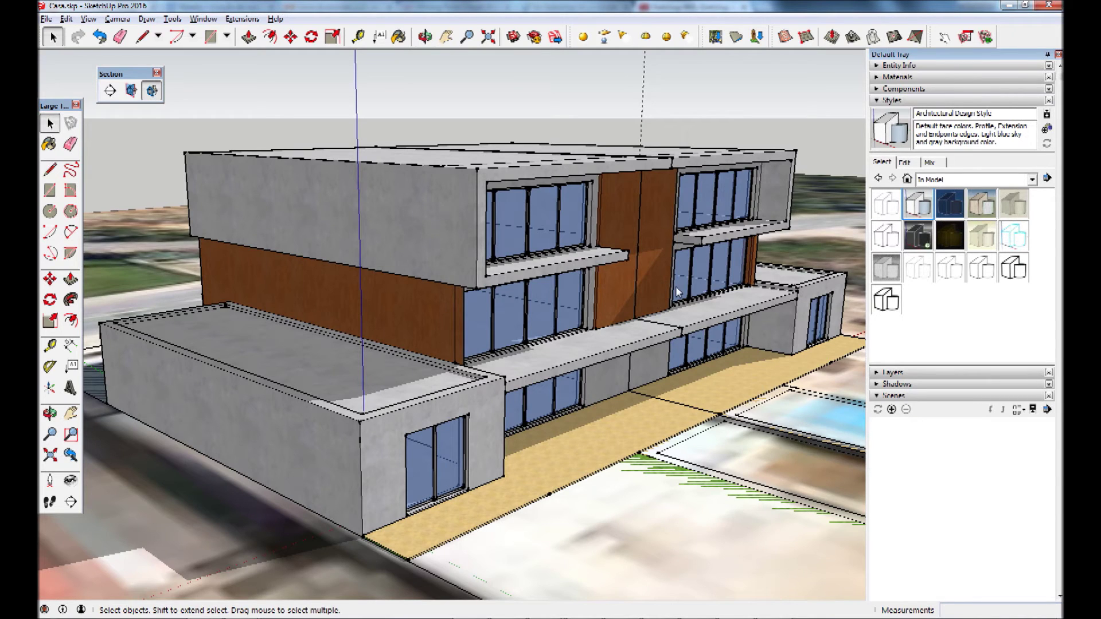
middle_drag(676, 289, 667, 245)
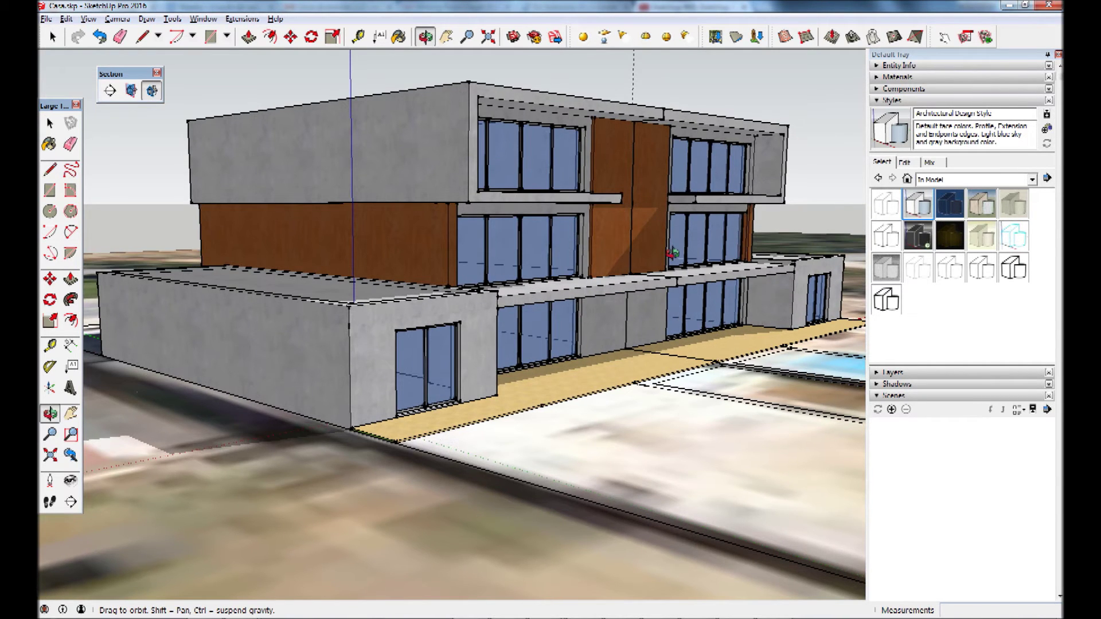
Step: Start saving the style as a file, cancel, and show its Edge settings
right_click(931, 213)
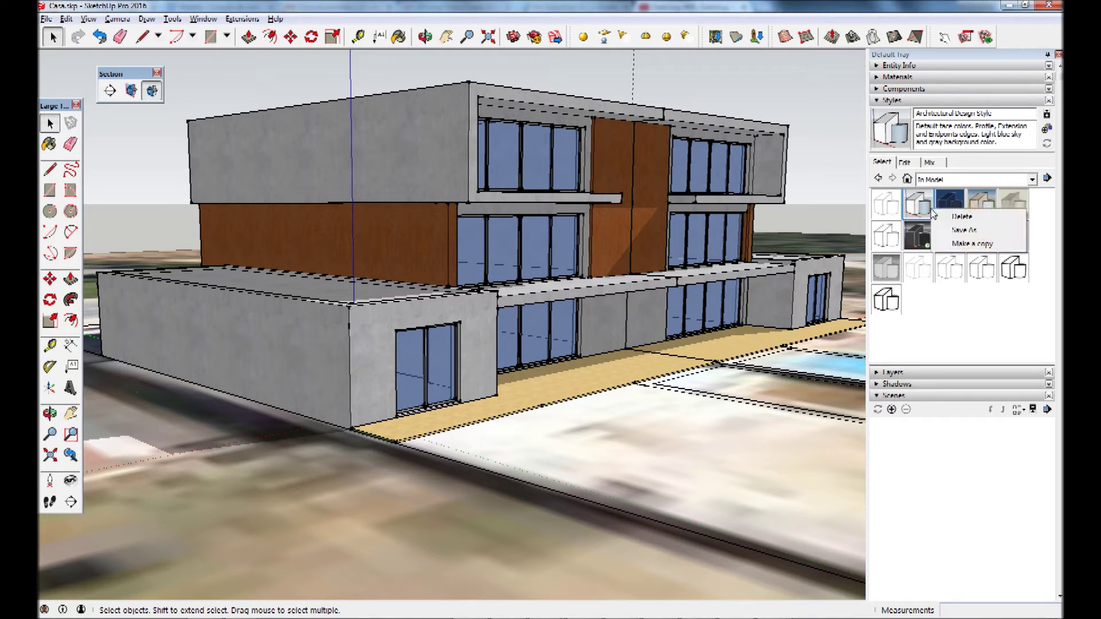
click(963, 230)
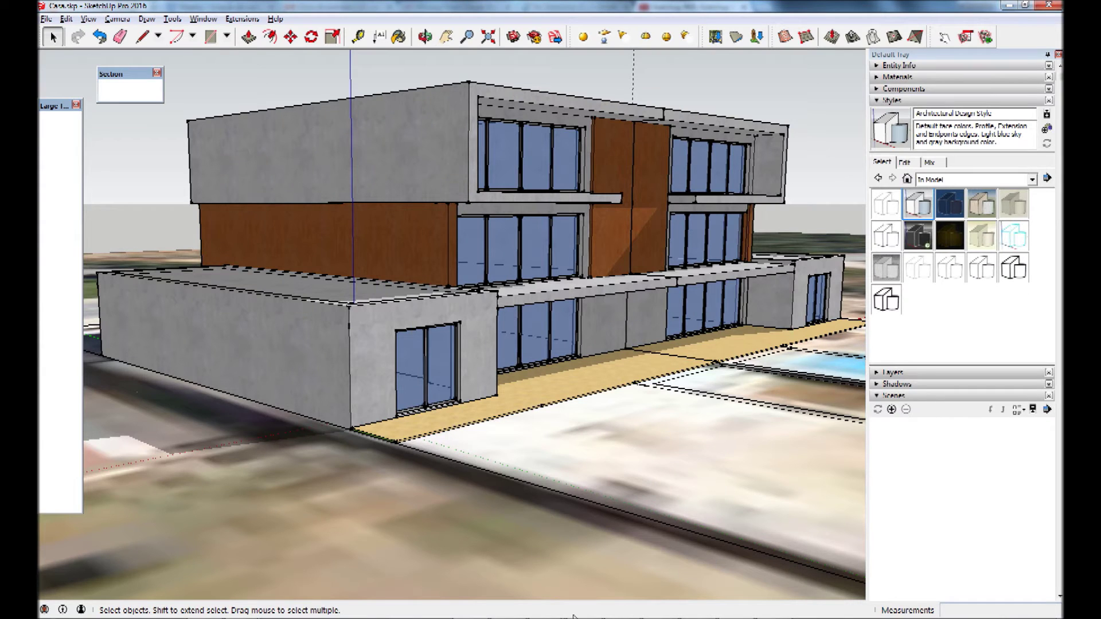
right_click(924, 208)
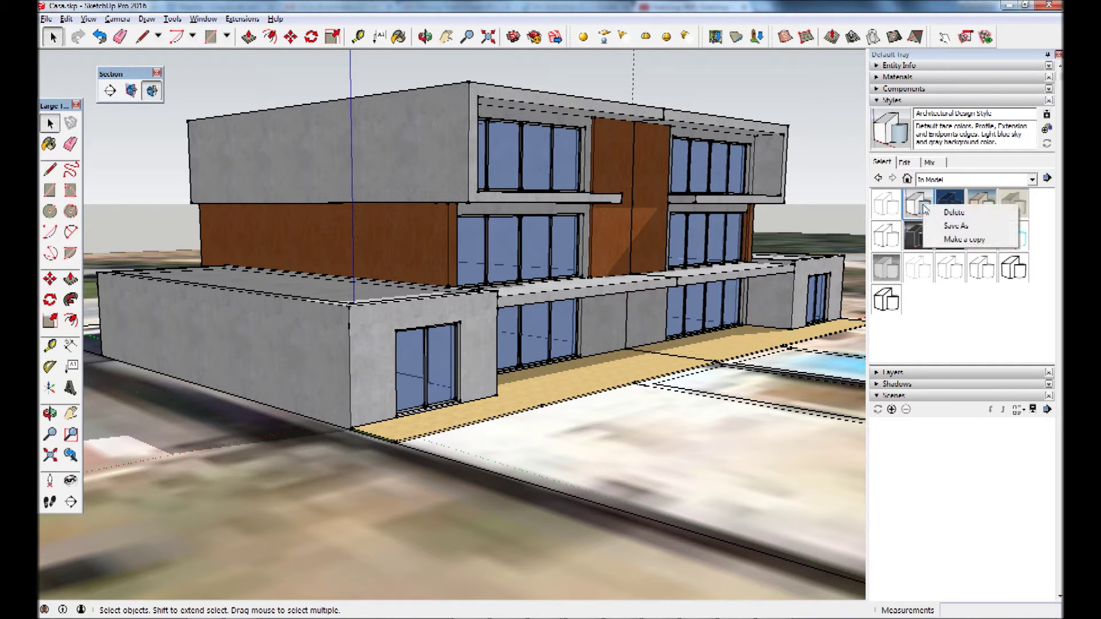
click(952, 226)
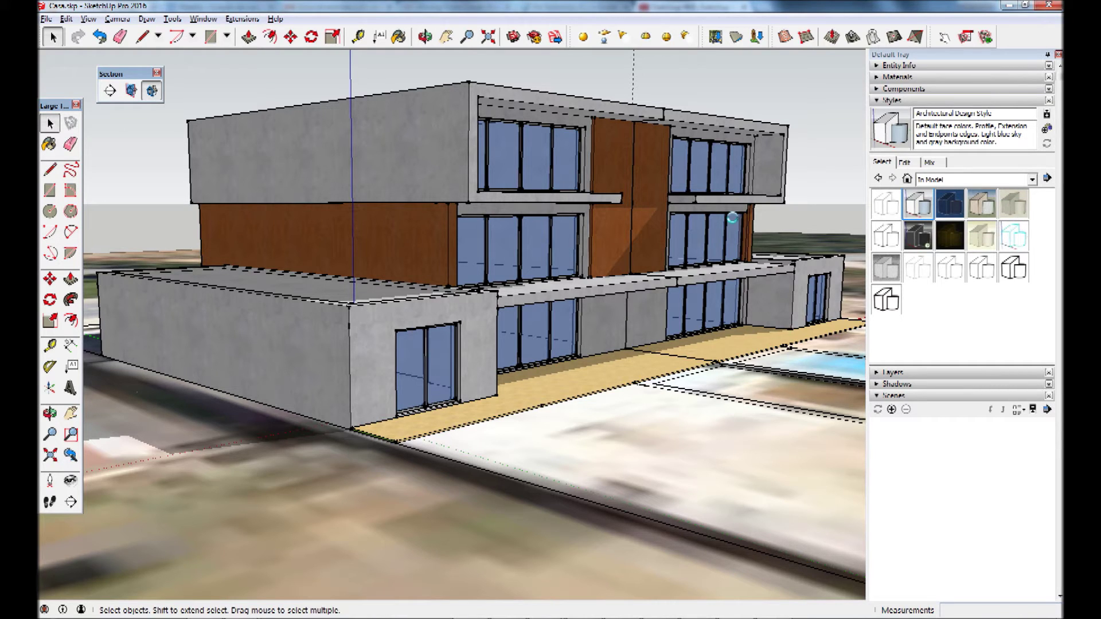
click(774, 408)
click(903, 163)
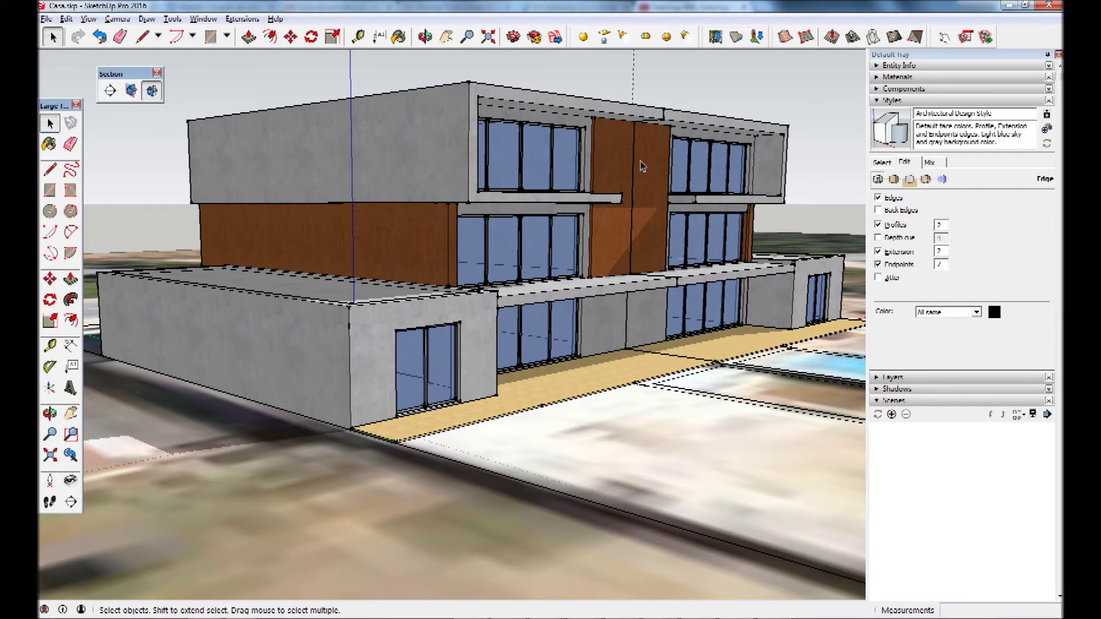
key(o)
drag(462, 119, 456, 148)
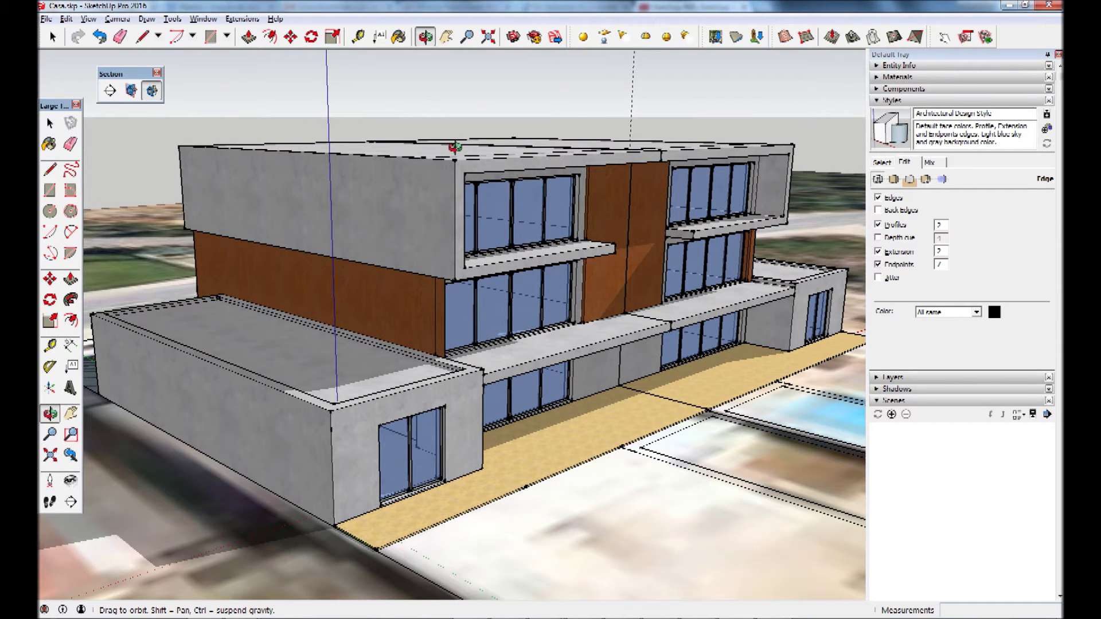
key(space)
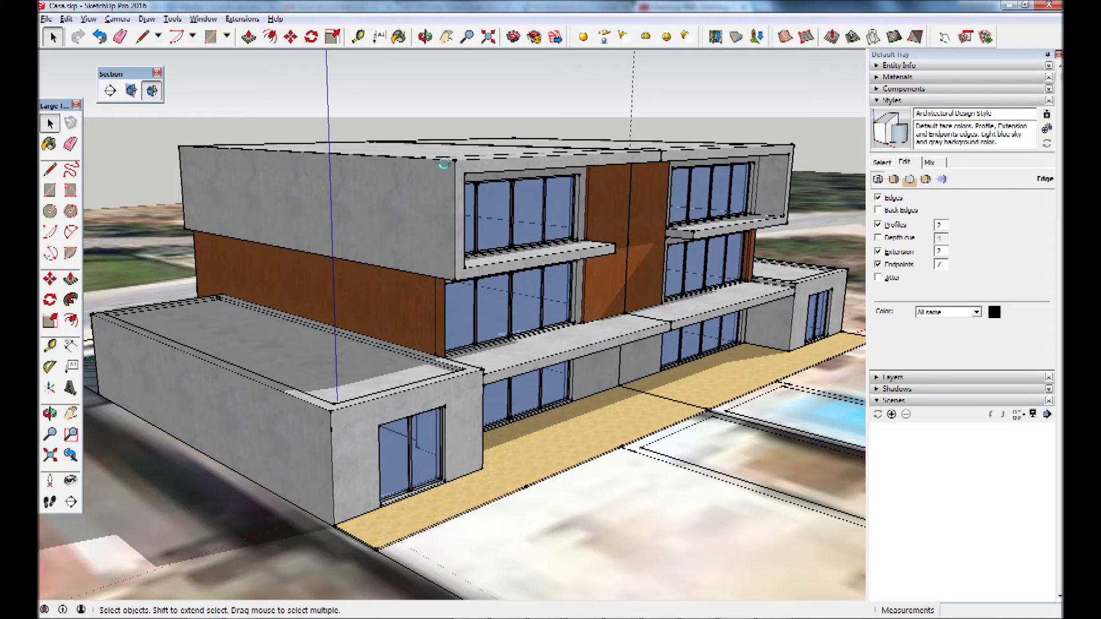
click(877, 197)
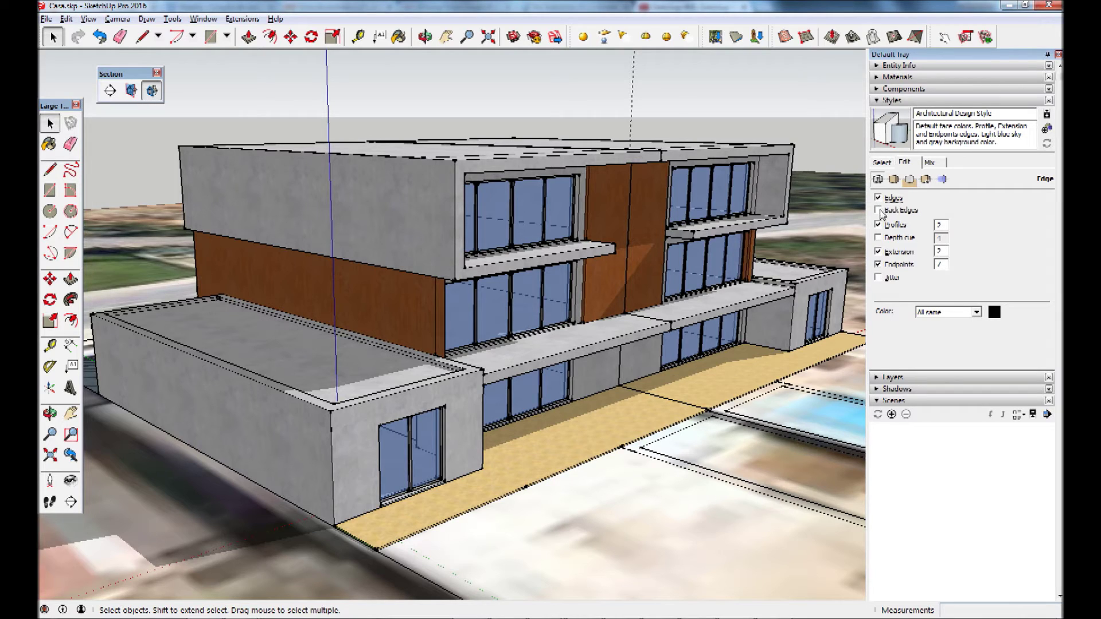
click(880, 211)
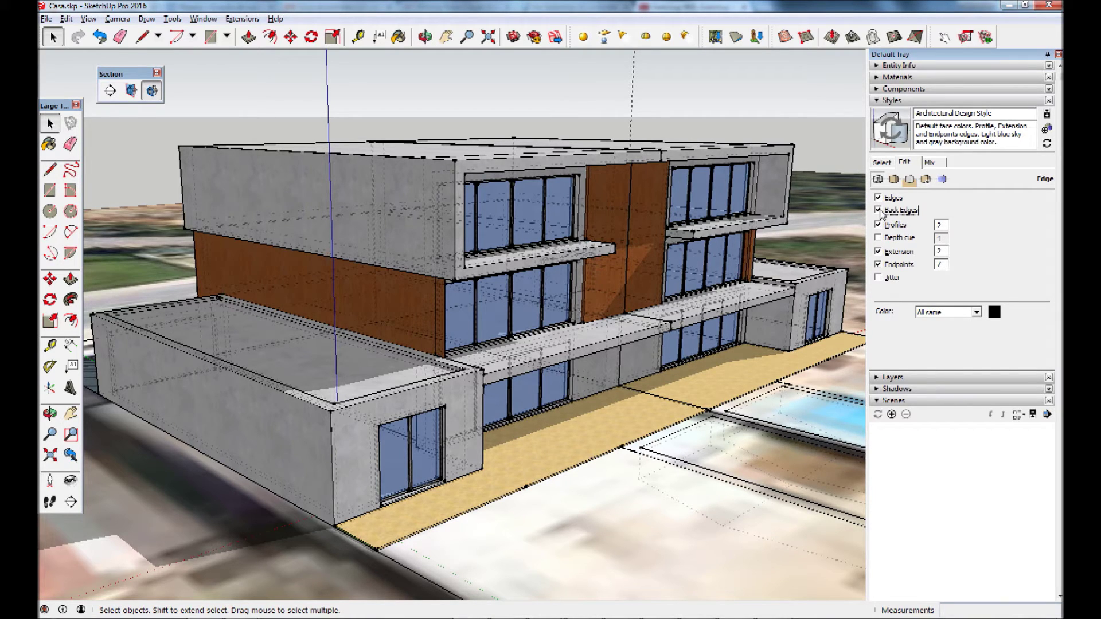
middle_drag(696, 284, 721, 271)
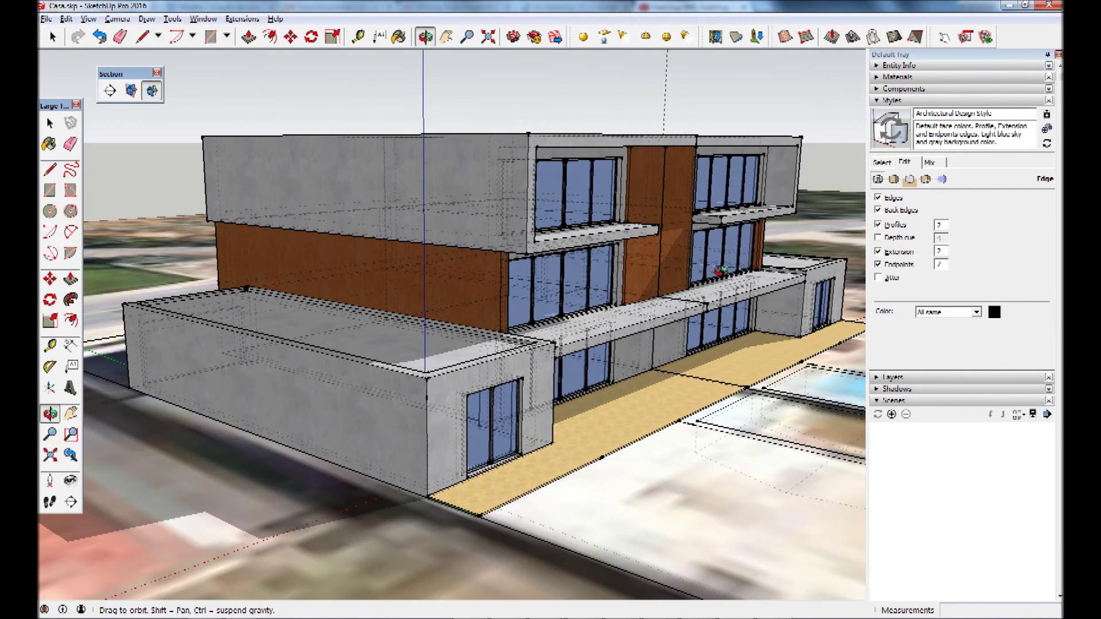
click(893, 211)
click(892, 212)
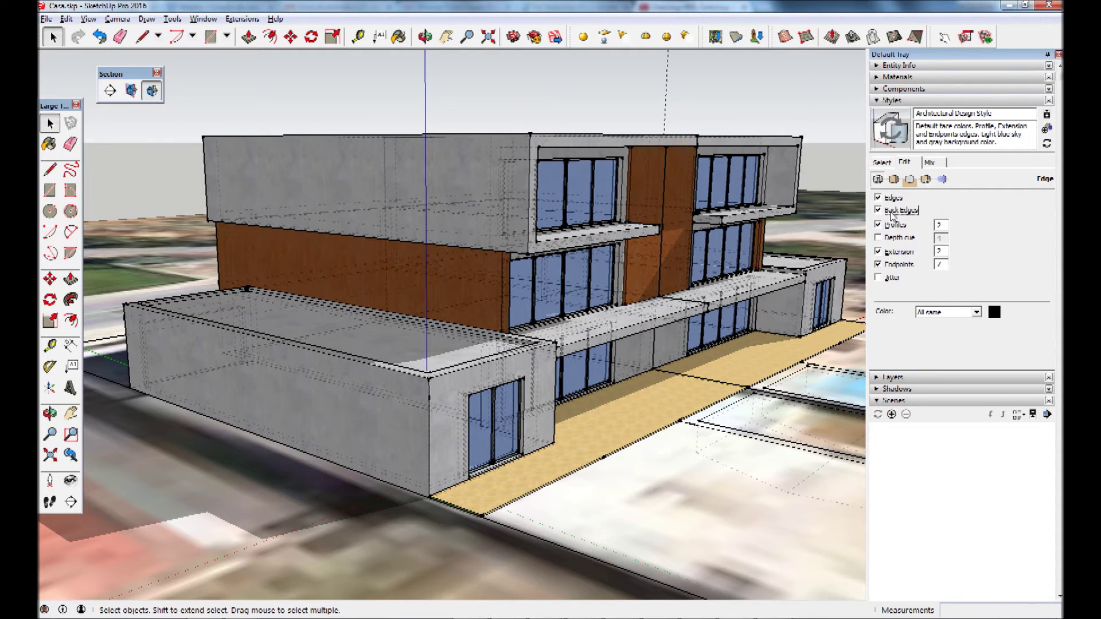
click(890, 211)
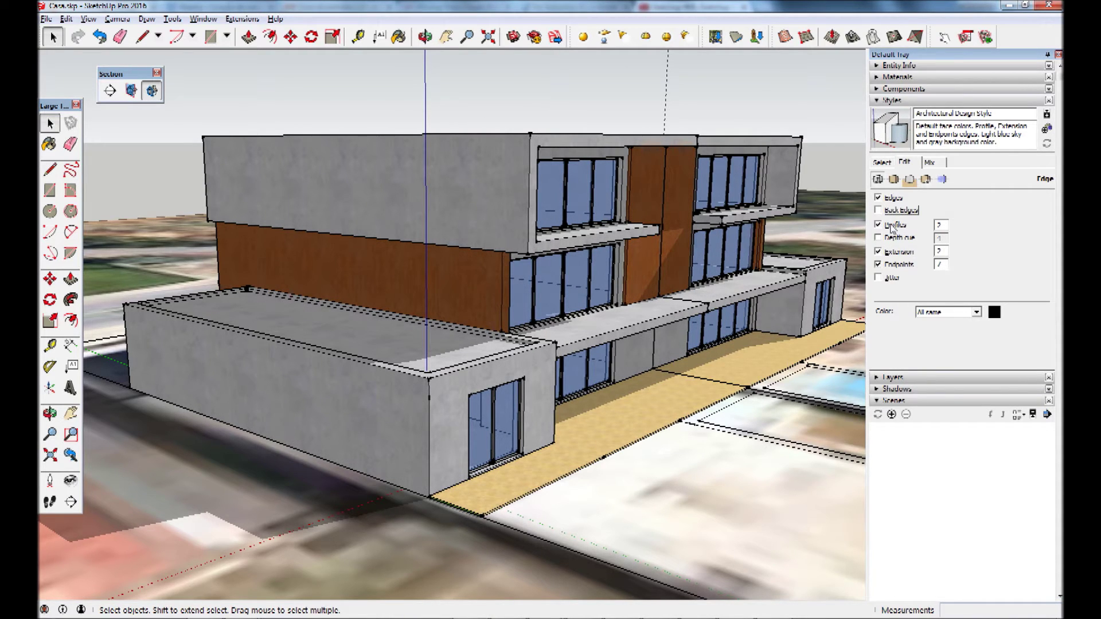
key(o)
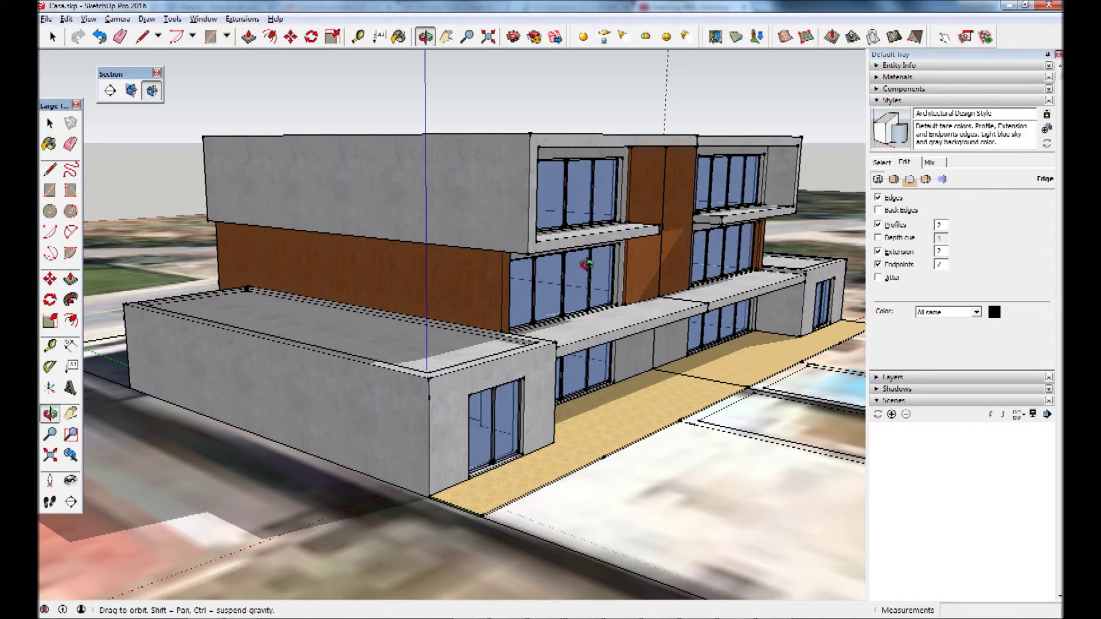
key(space)
double_click(932, 225)
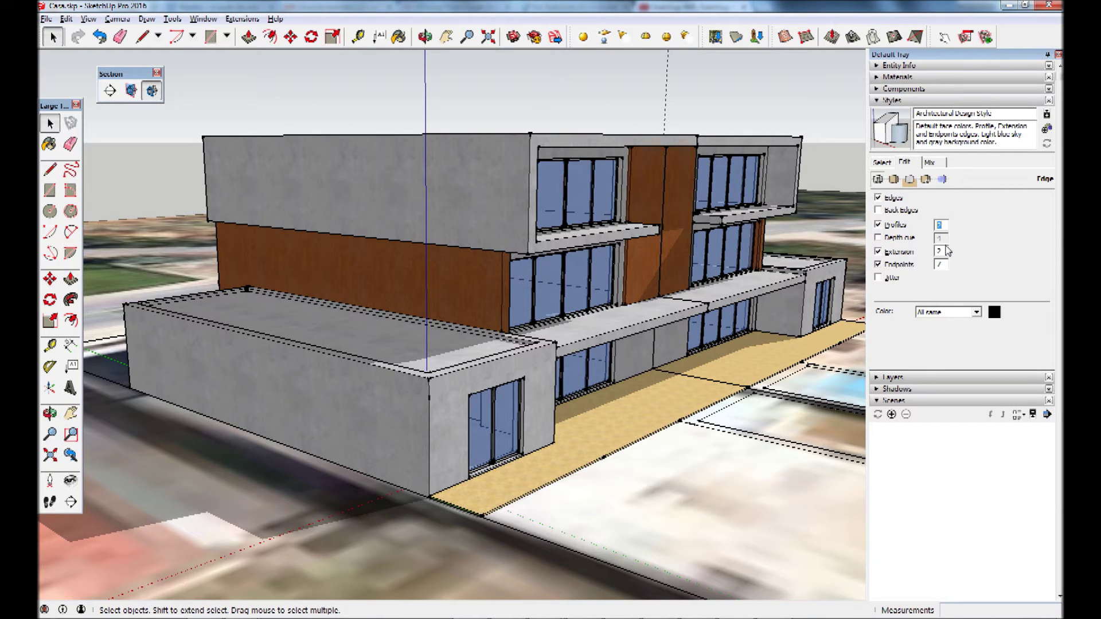
key(o)
drag(567, 206, 578, 200)
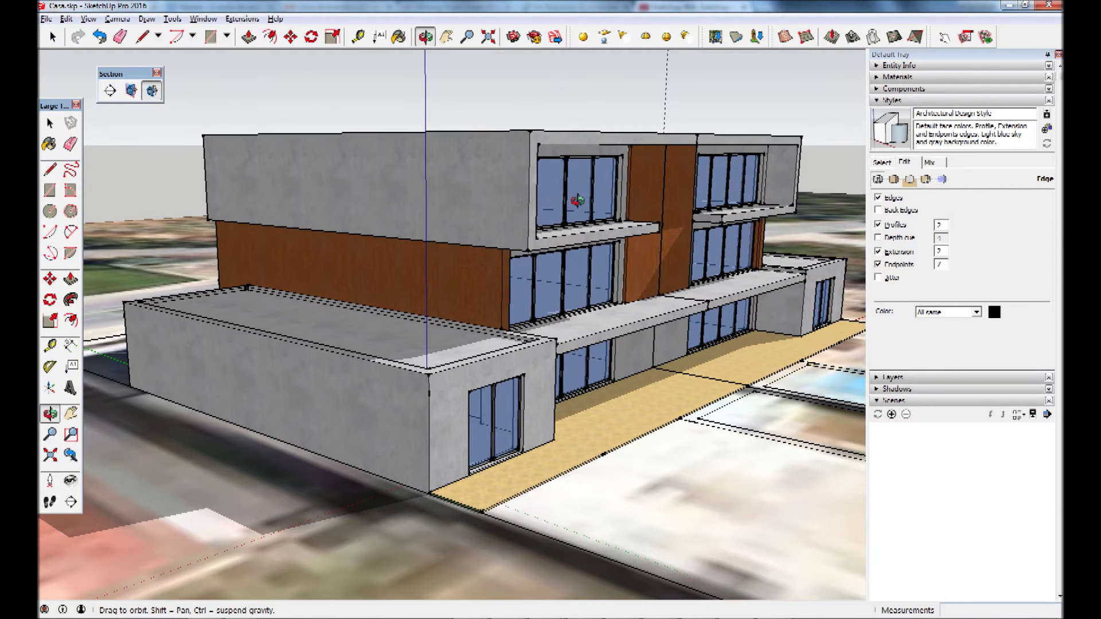
key(space)
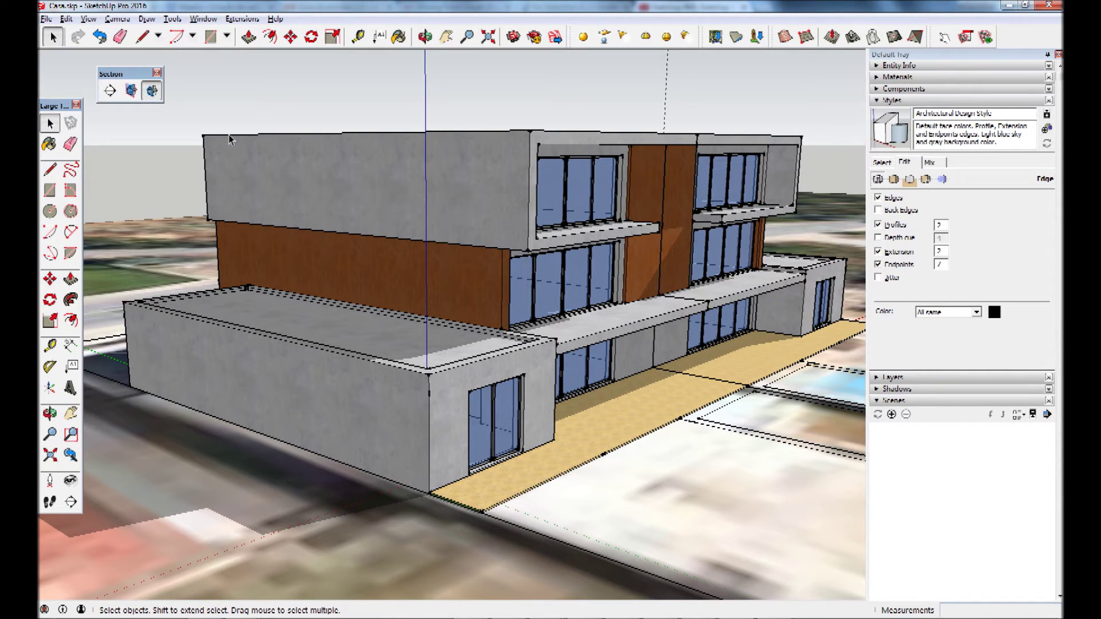
double_click(943, 225)
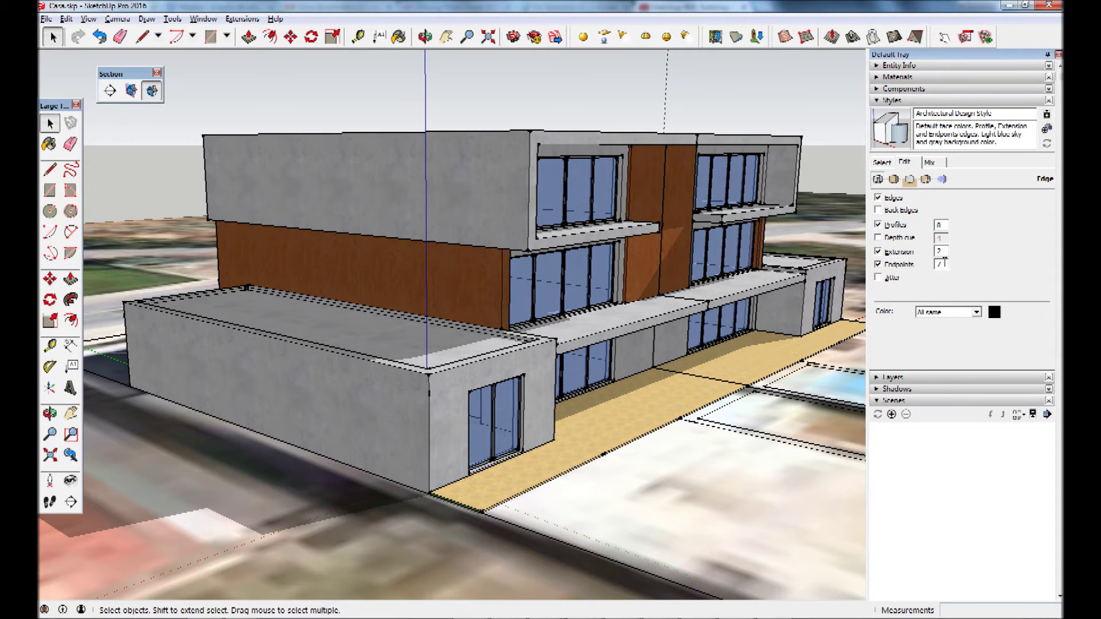
click(942, 263)
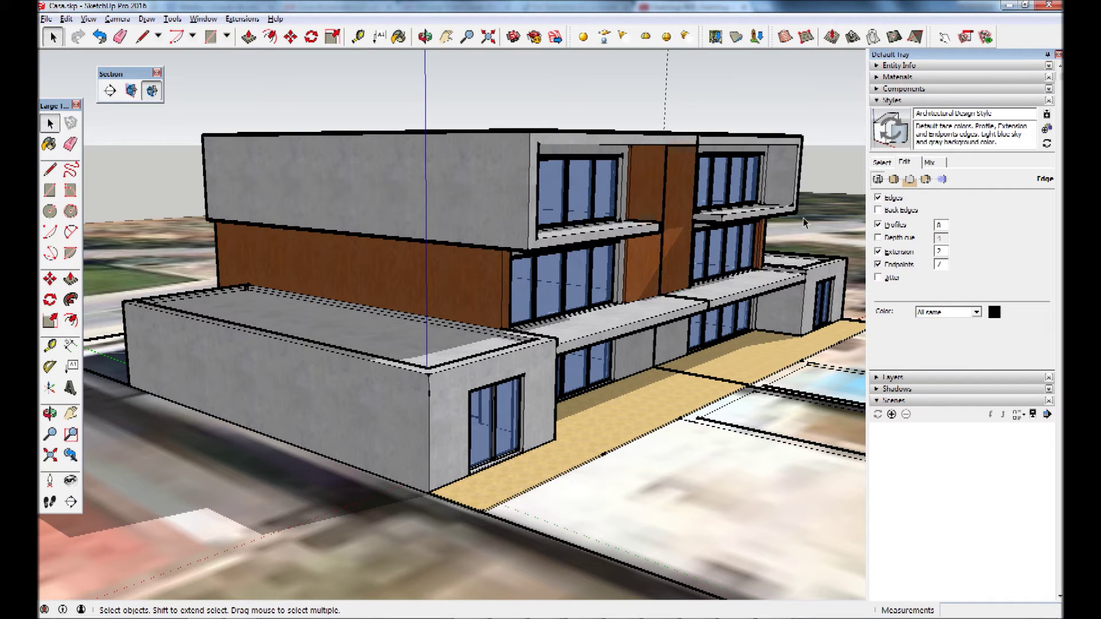
double_click(938, 225)
text(2)
click(941, 250)
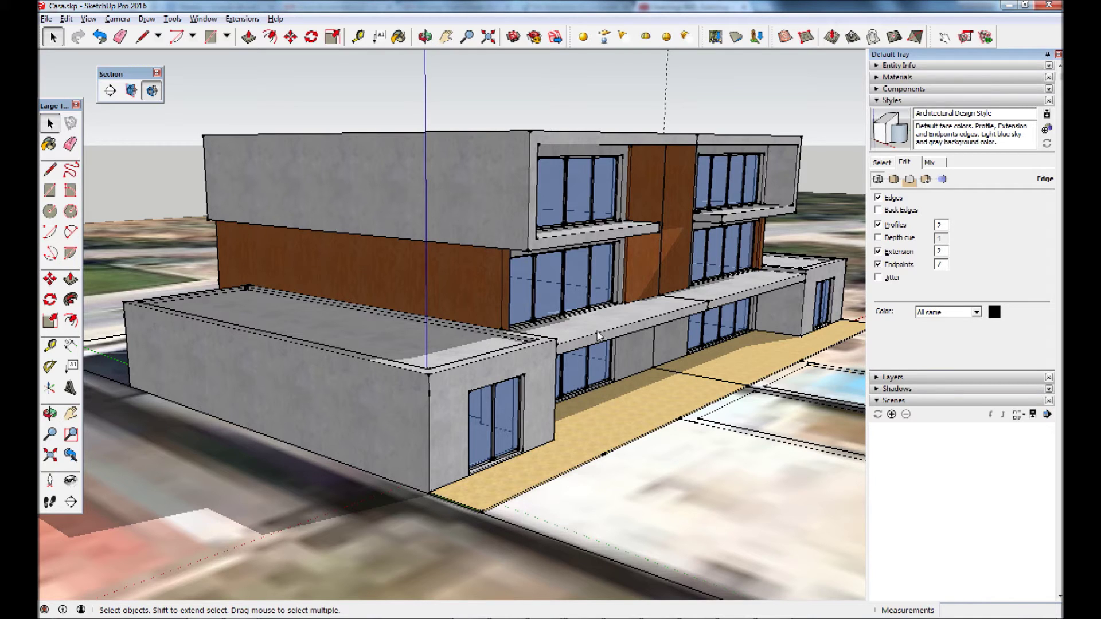
click(432, 402)
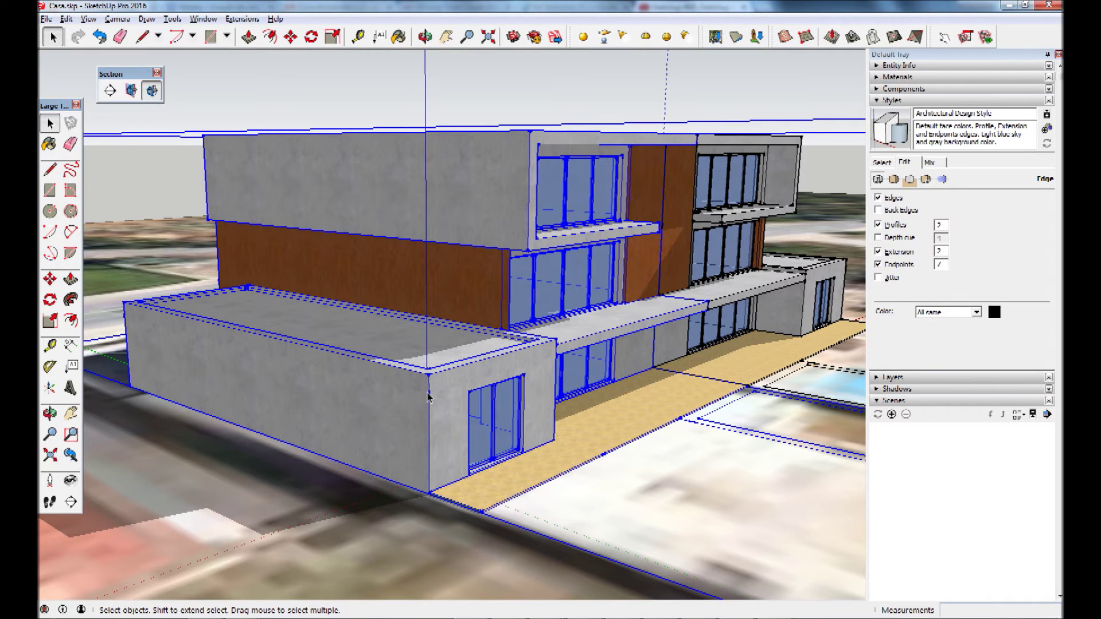
Step: Turn off edge Endpoints, deselect the building, and orbit to review the edges
click(898, 266)
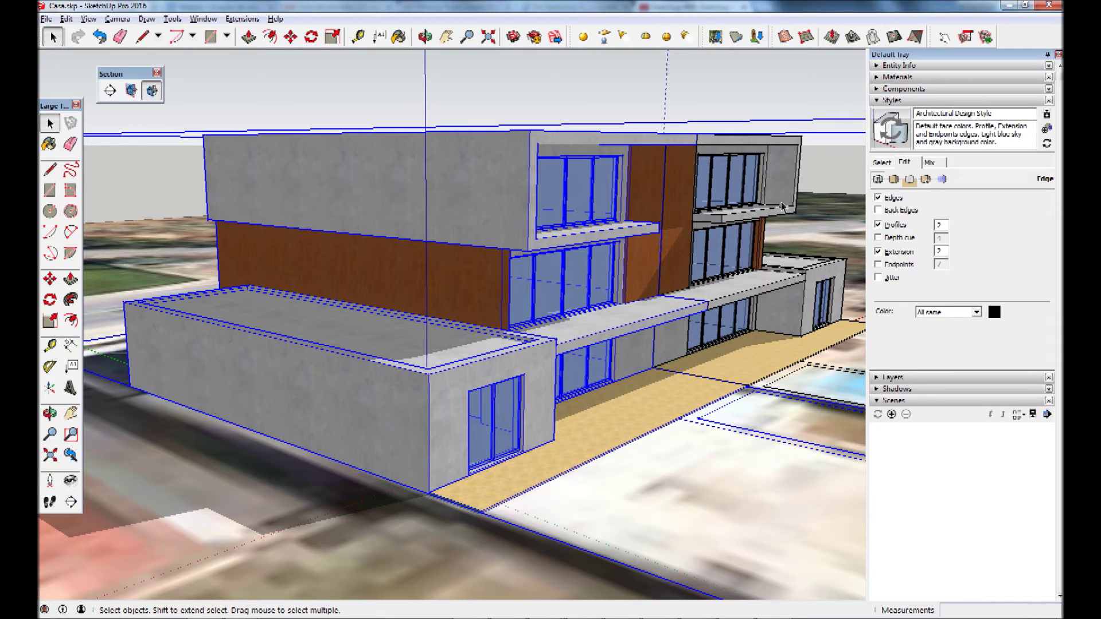
click(843, 91)
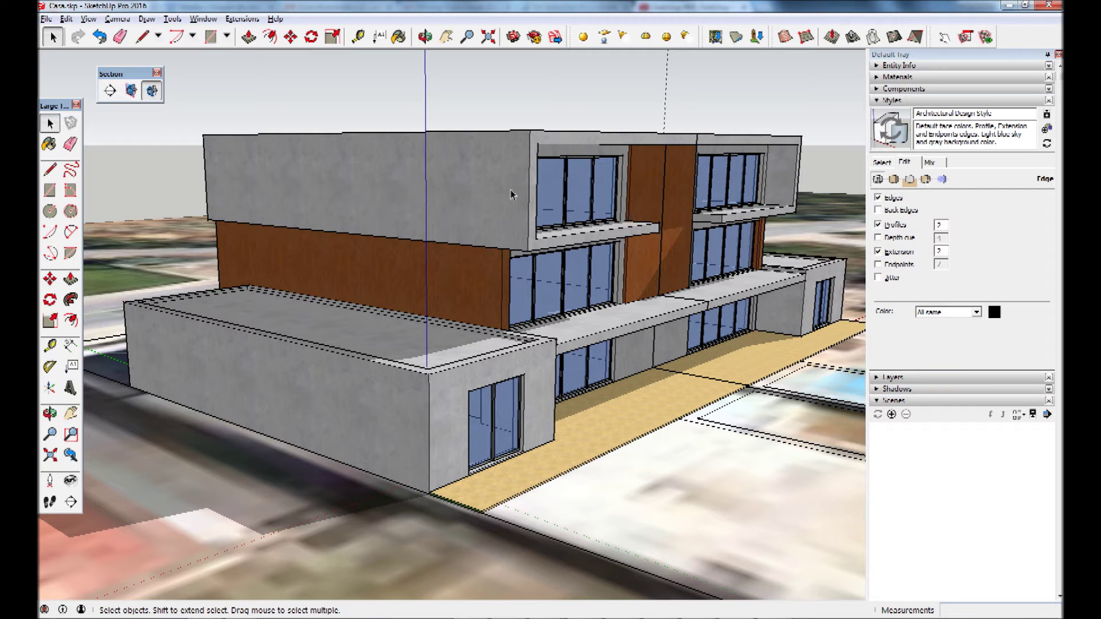
key(o)
drag(510, 191, 486, 170)
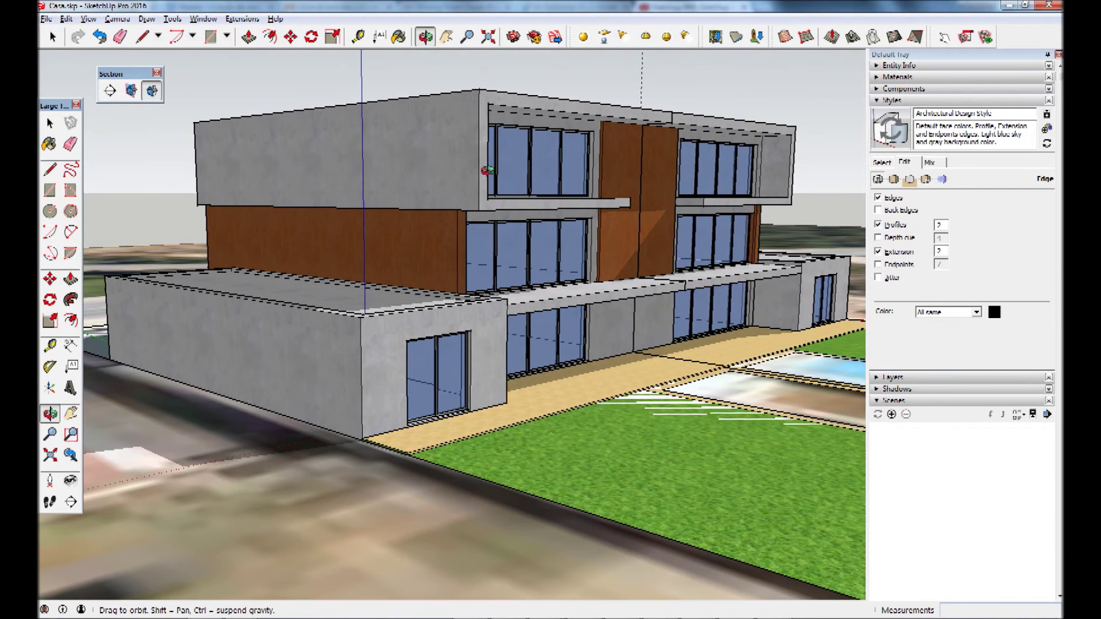
key(space)
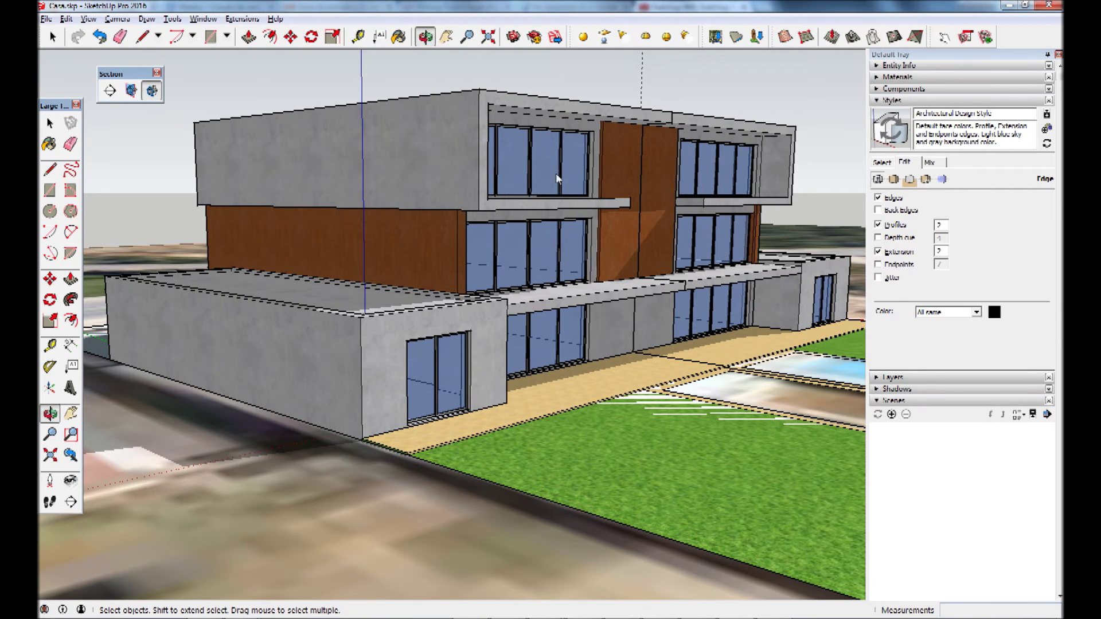
scroll(488, 96, up, 3)
scroll(485, 123, down, 3)
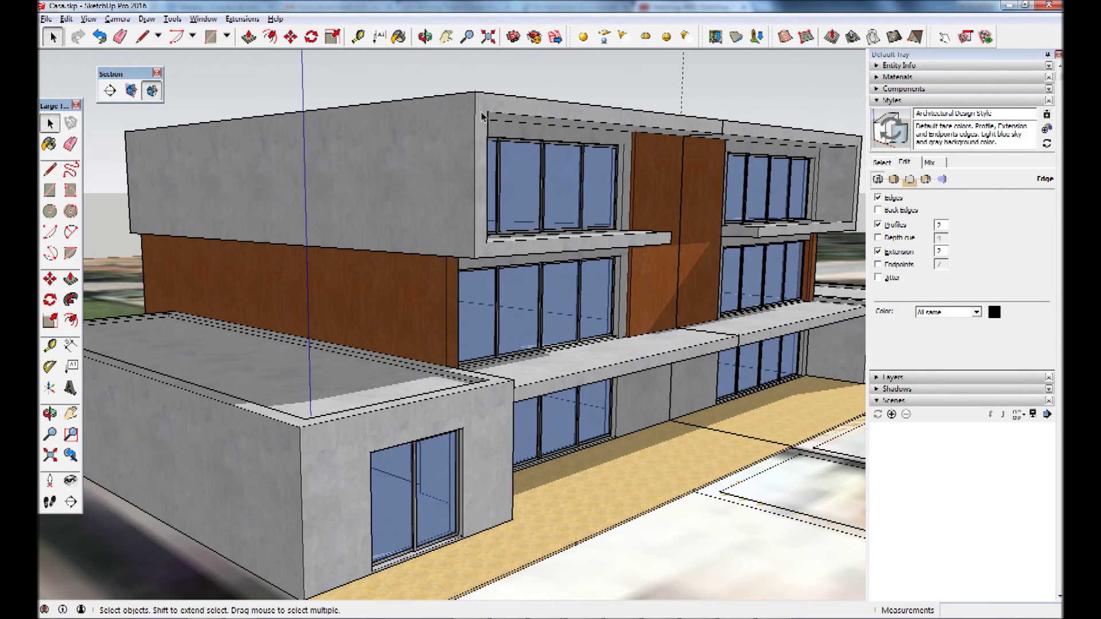
scroll(485, 118, up, 3)
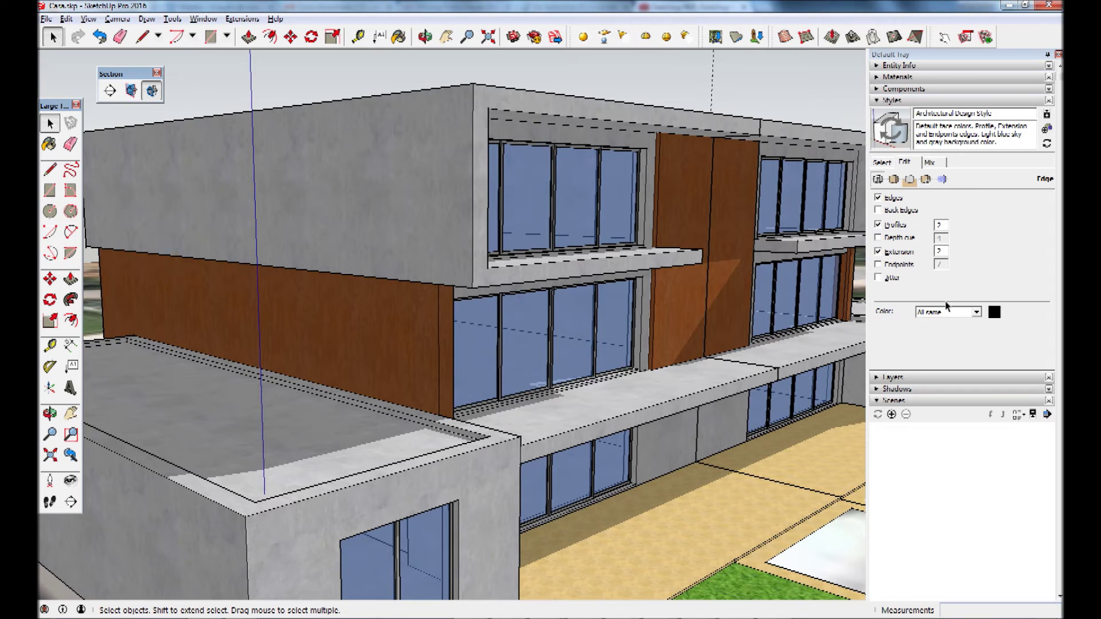
Step: Try the Jitter edge effect from several angles and turn off Profile edges
click(898, 278)
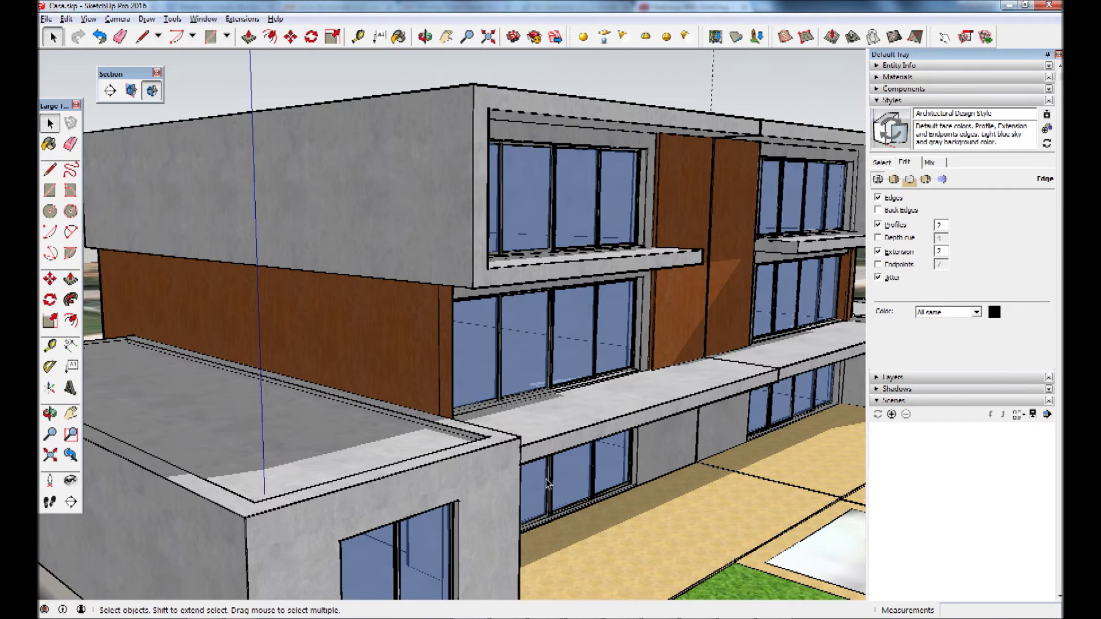
middle_drag(544, 476, 359, 488)
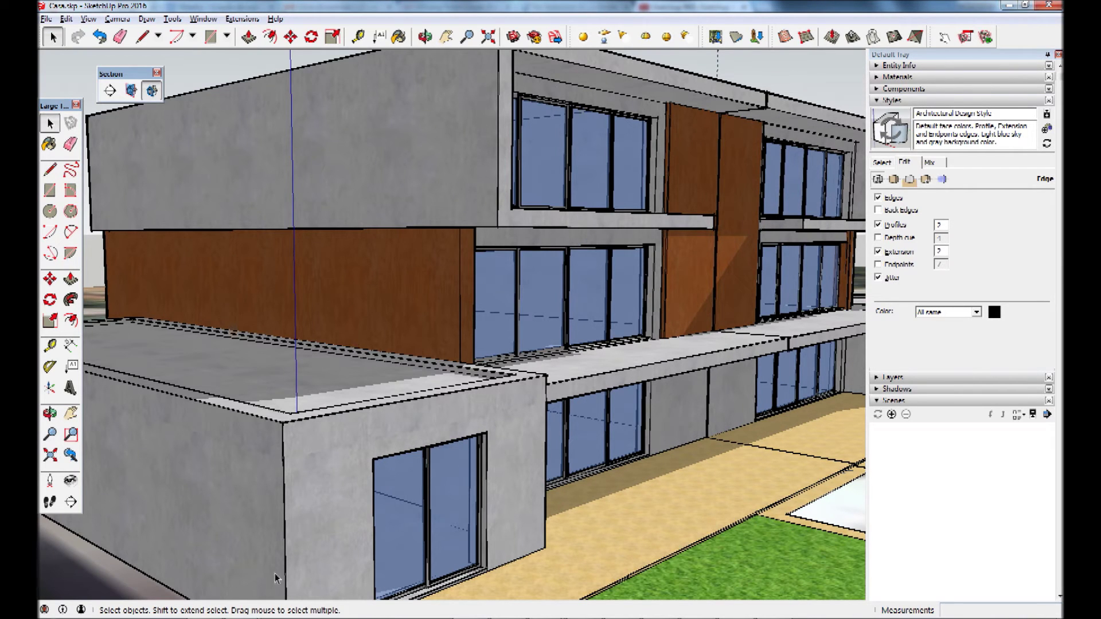
middle_drag(497, 167, 476, 172)
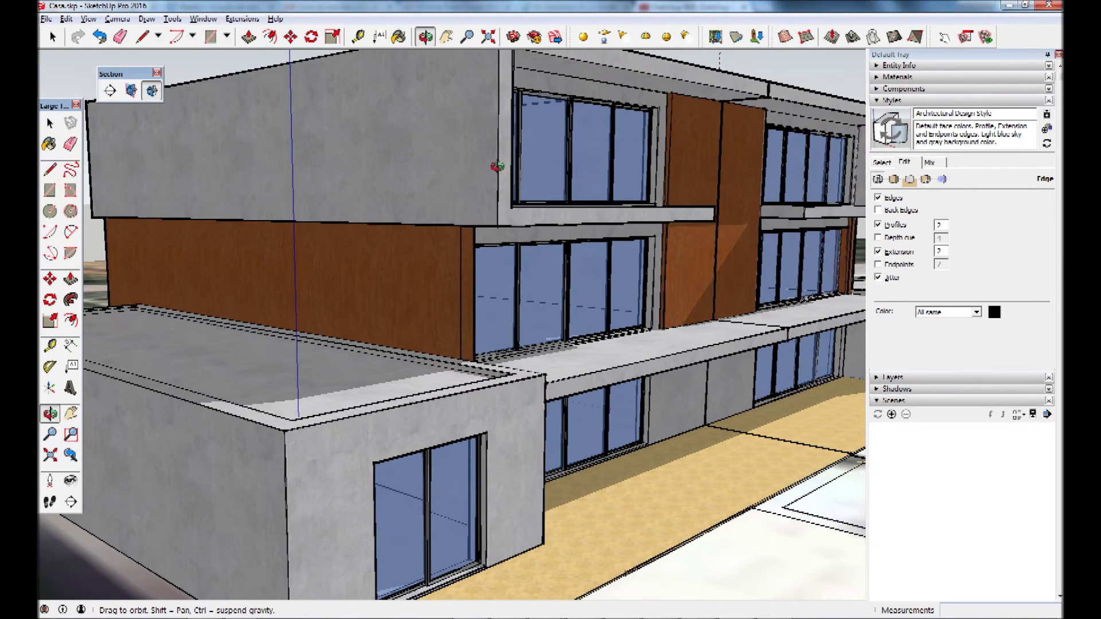
click(885, 280)
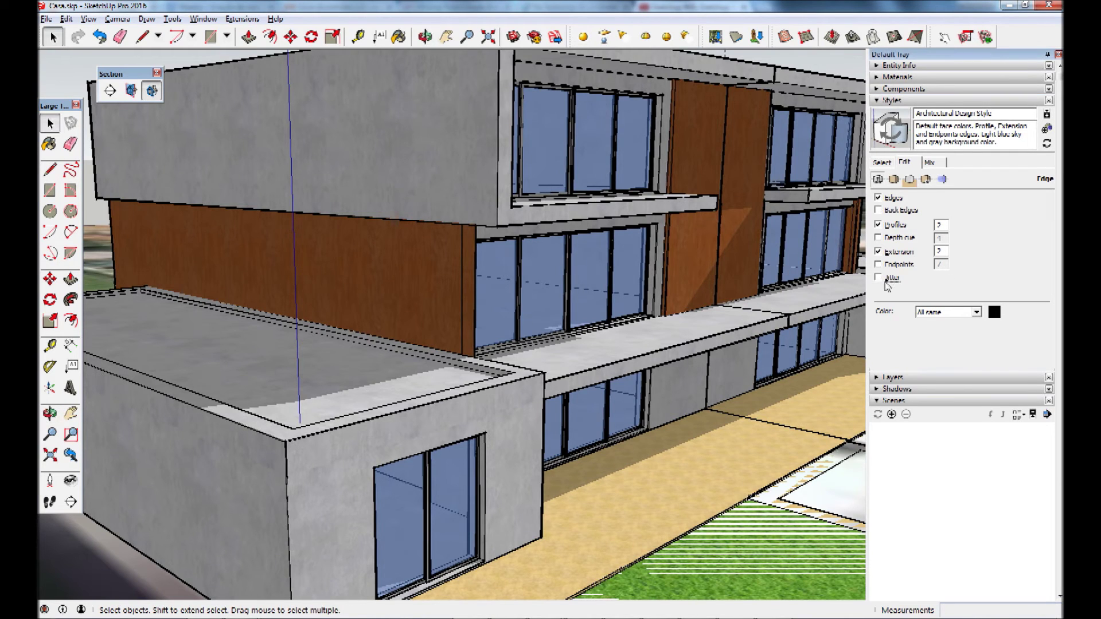
click(893, 278)
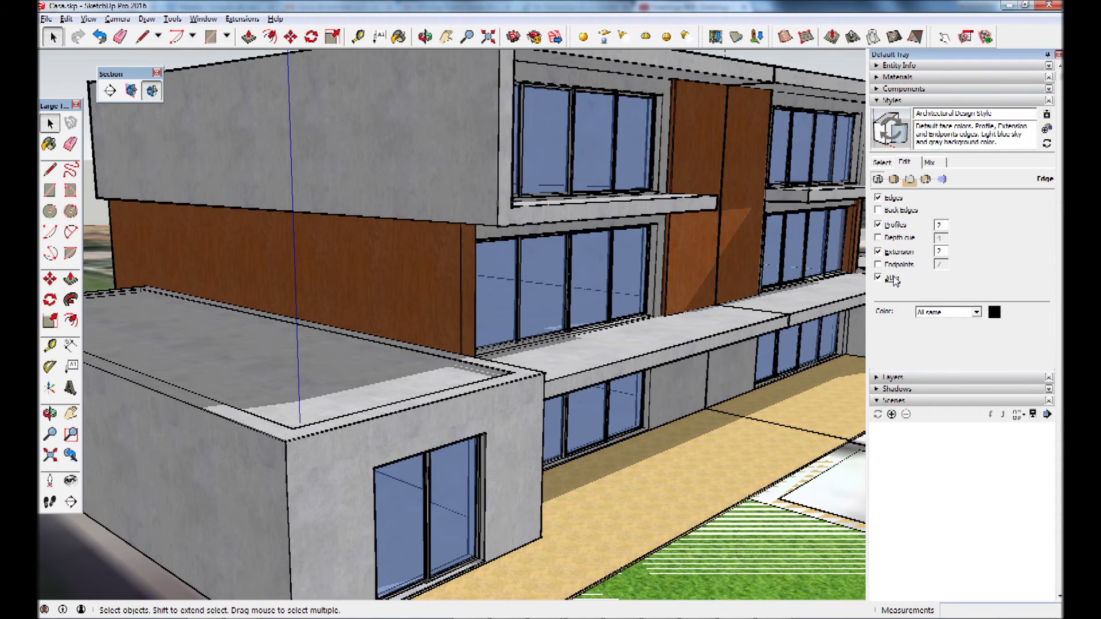
click(895, 280)
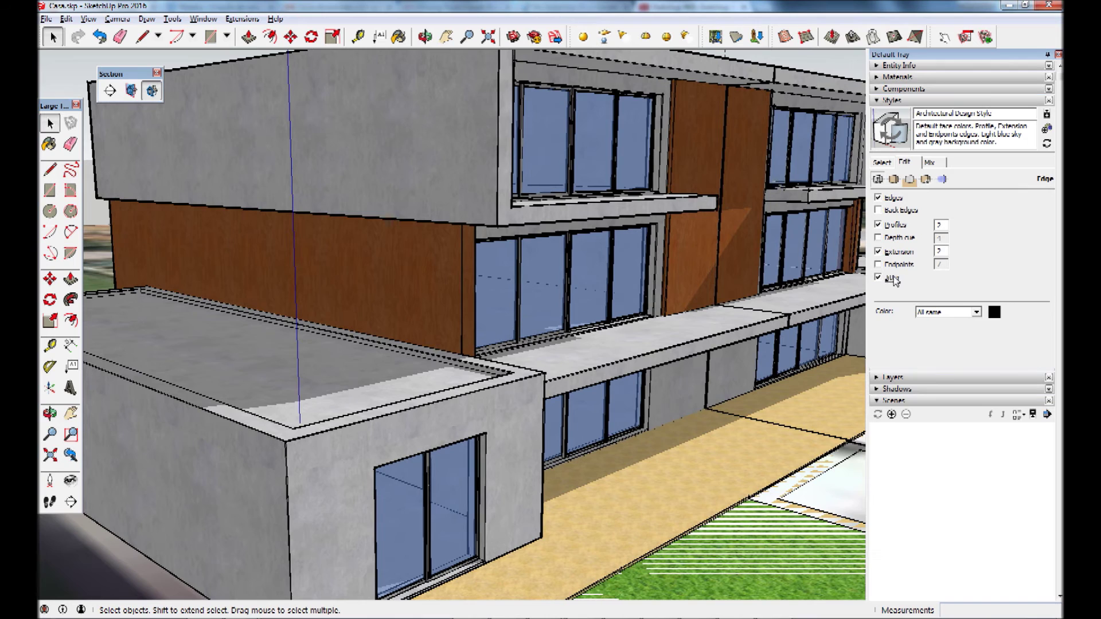
middle_drag(803, 290, 799, 269)
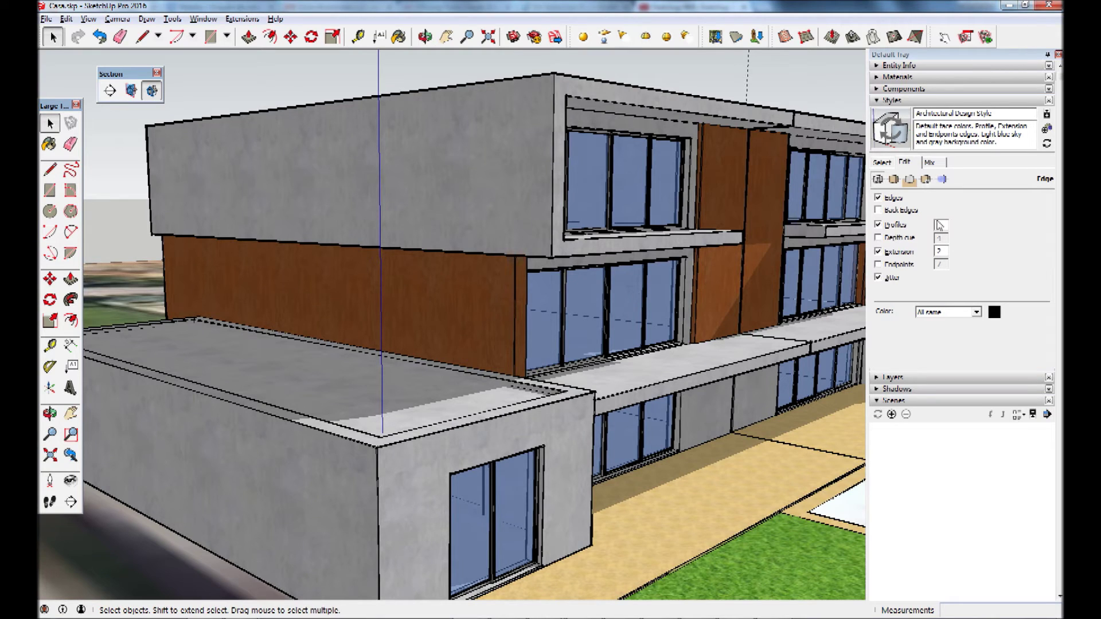
click(894, 225)
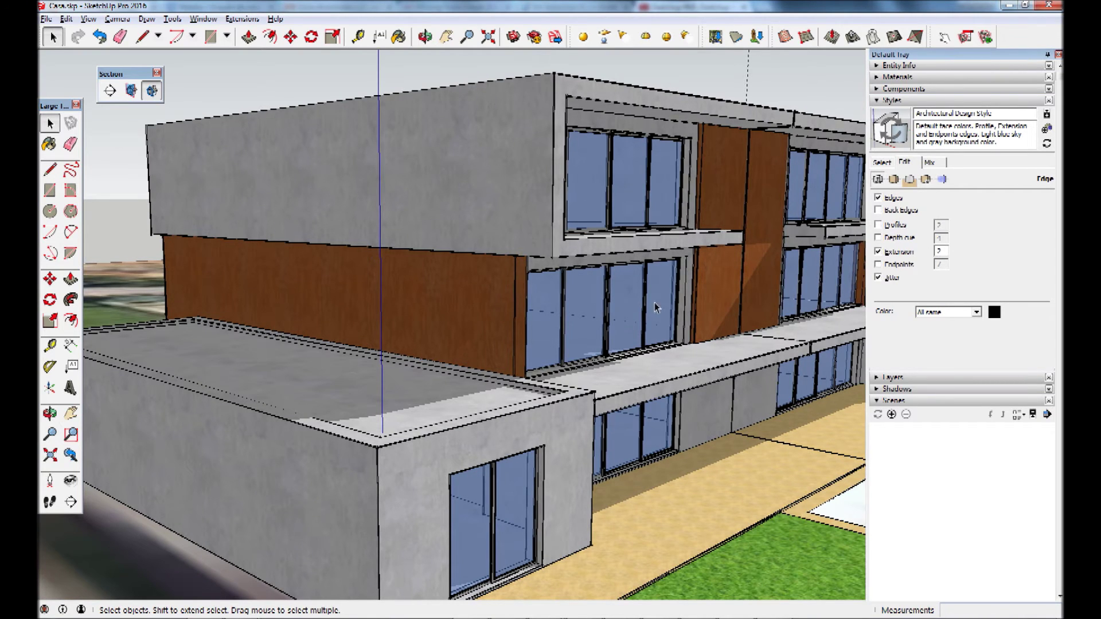
Step: Turn off Jitter and Back Edges, then orbit closer to check the house
click(893, 278)
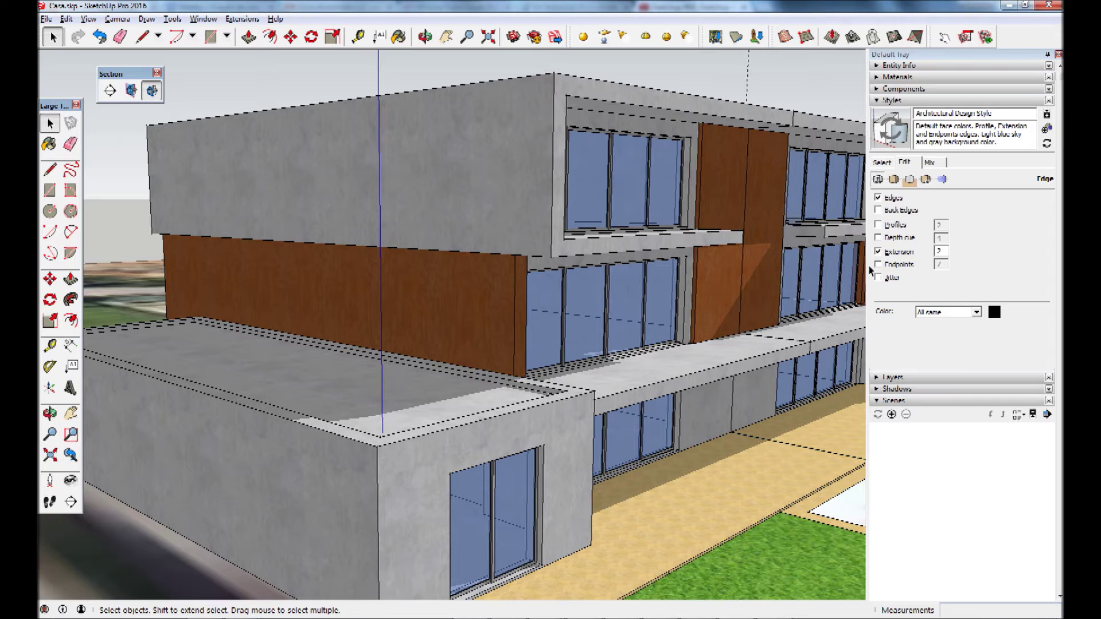
text(2)
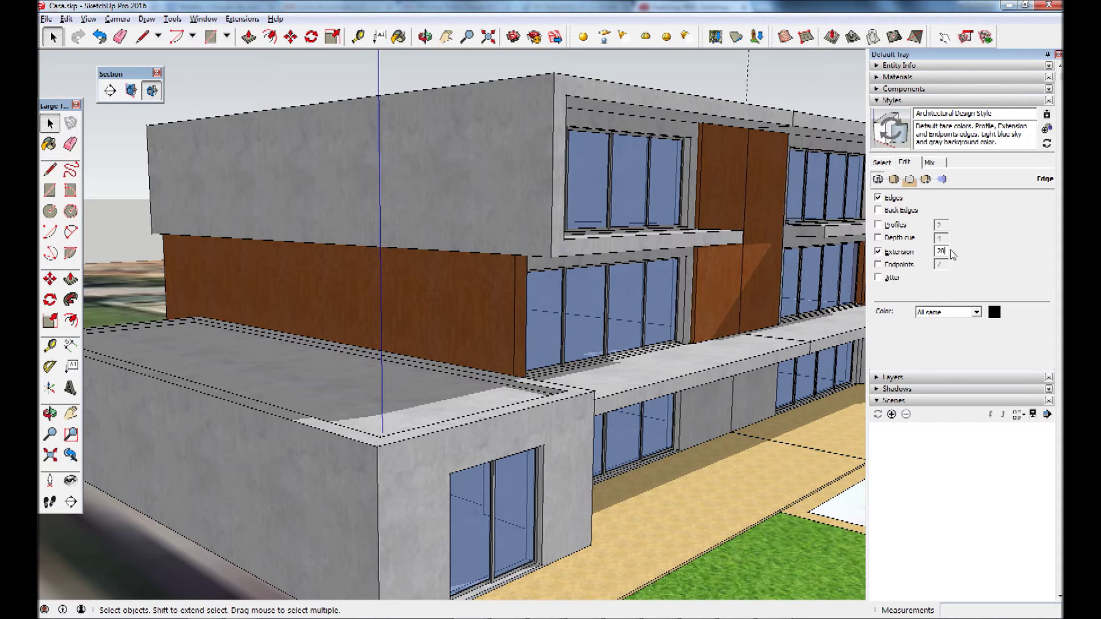
text(k)
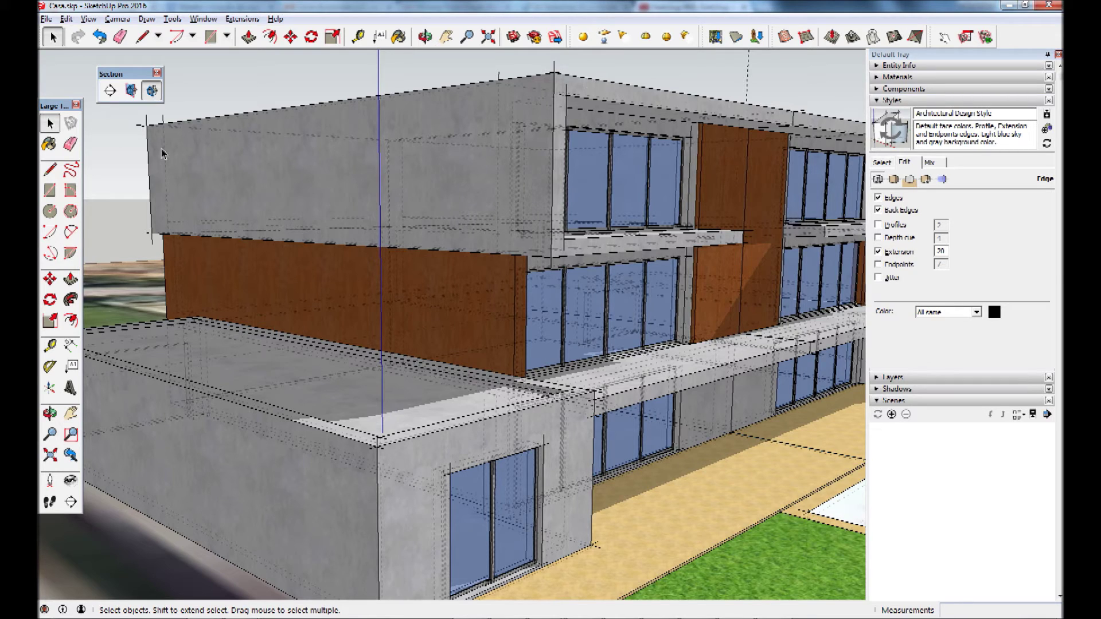
click(877, 211)
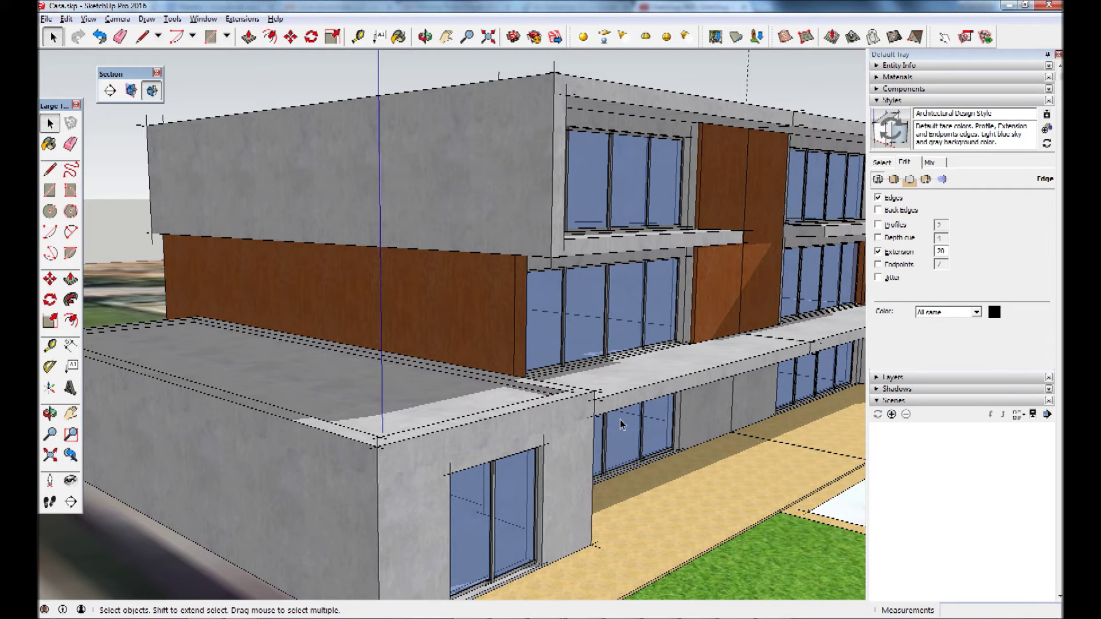
middle_drag(619, 411, 610, 414)
scroll(601, 410, down, 3)
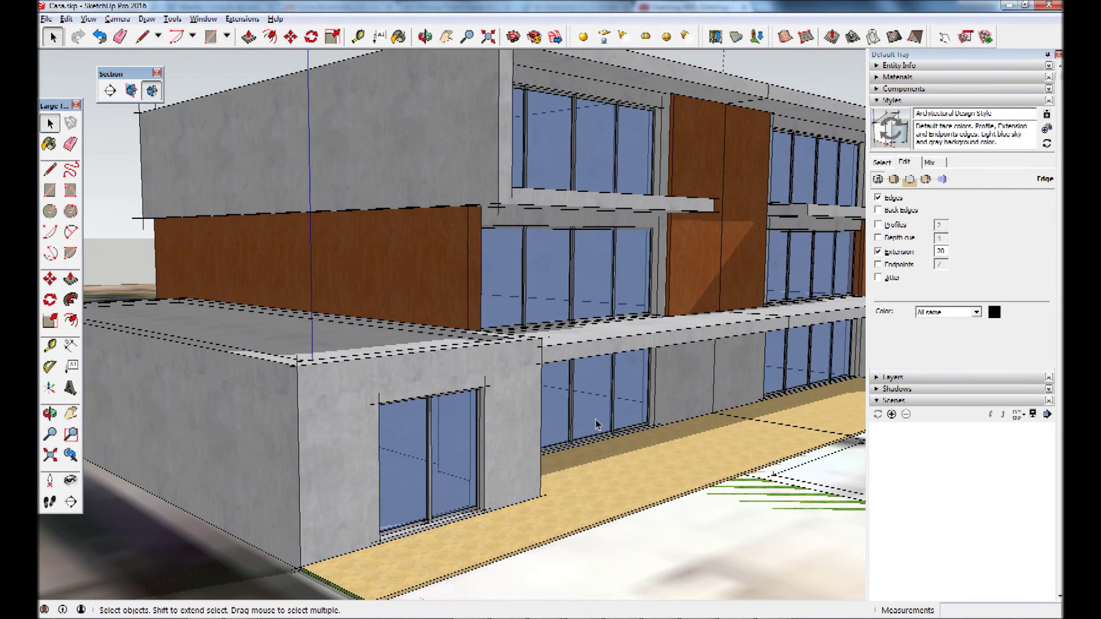
scroll(590, 402, down, 3)
scroll(565, 288, up, 3)
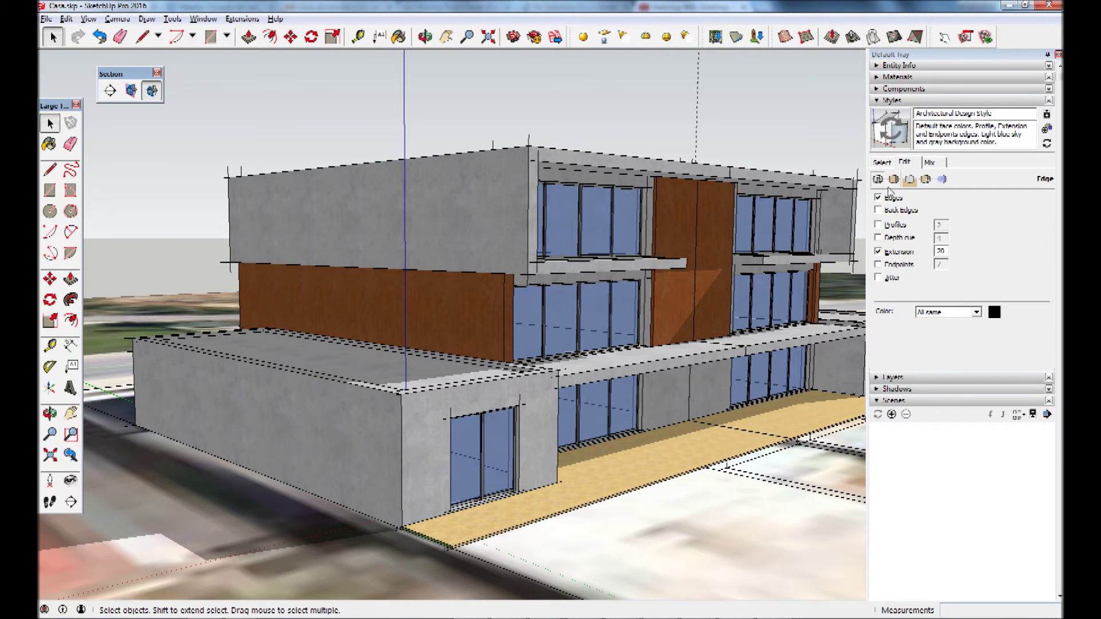
Step: Turn off edge Extension and show the edge colour options
click(909, 254)
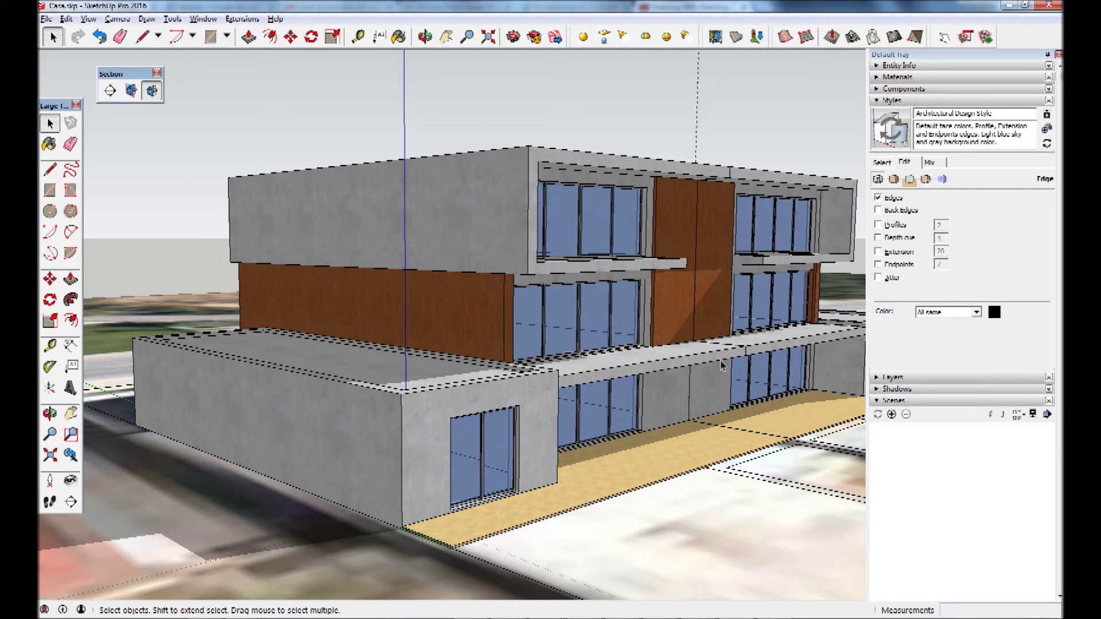
mouse_move(658, 244)
middle_down()
mouse_move(621, 248)
mouse_move(645, 250)
middle_up()
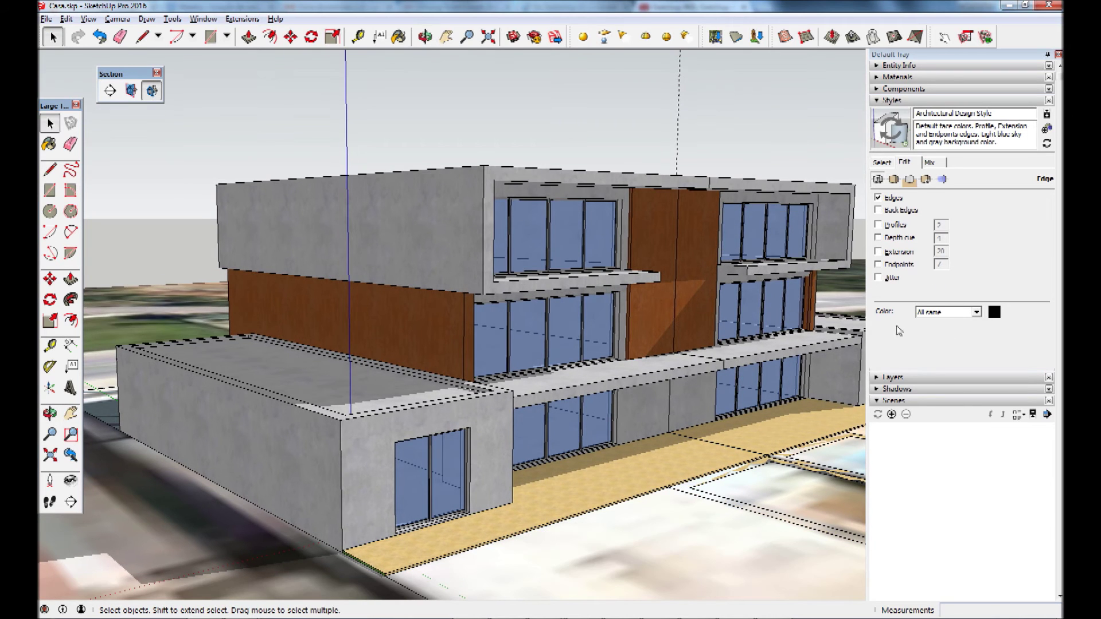
click(962, 314)
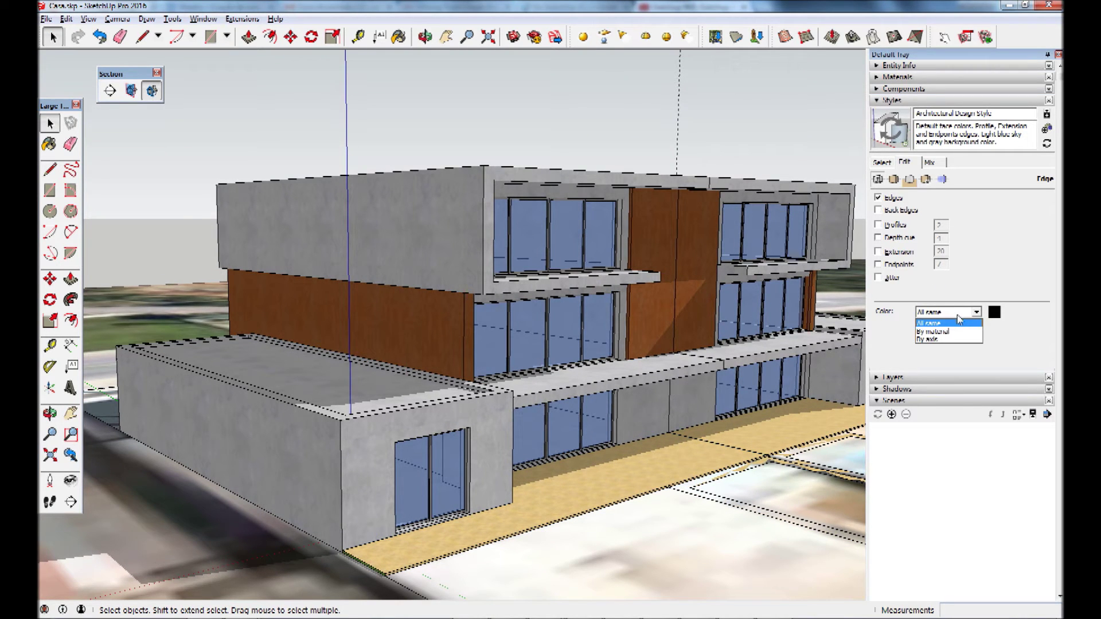
click(952, 323)
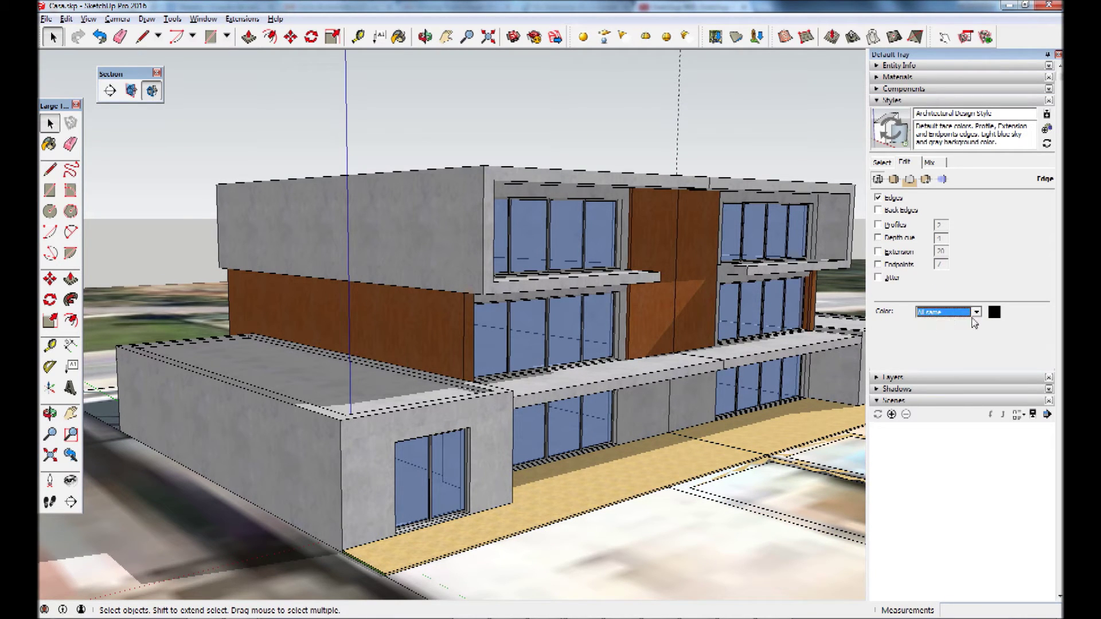
middle_drag(603, 211, 601, 223)
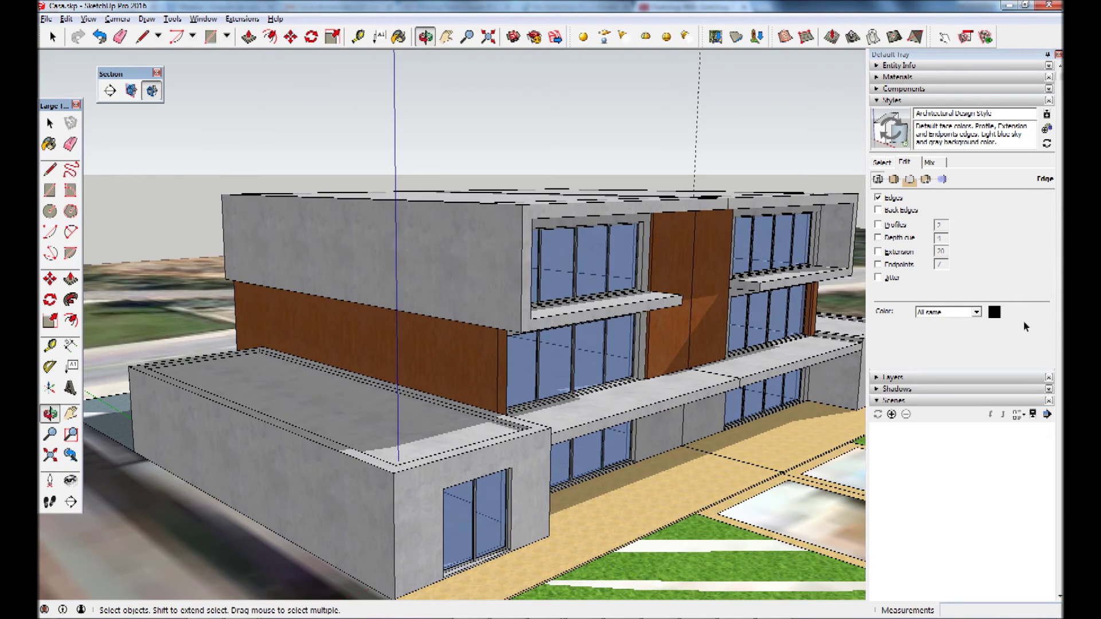
click(998, 317)
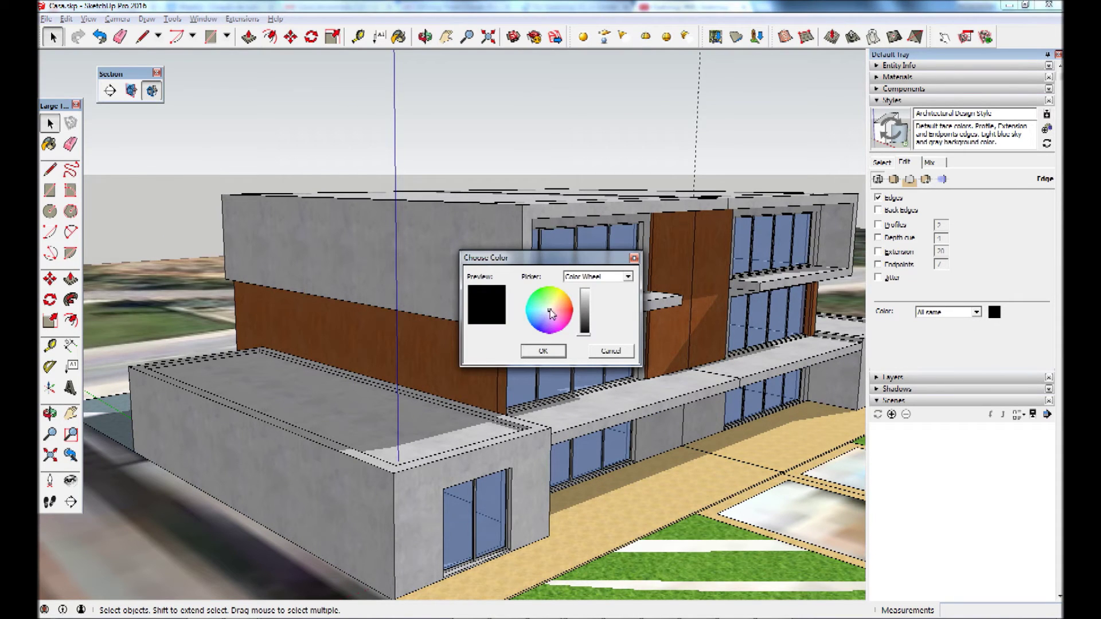
click(568, 317)
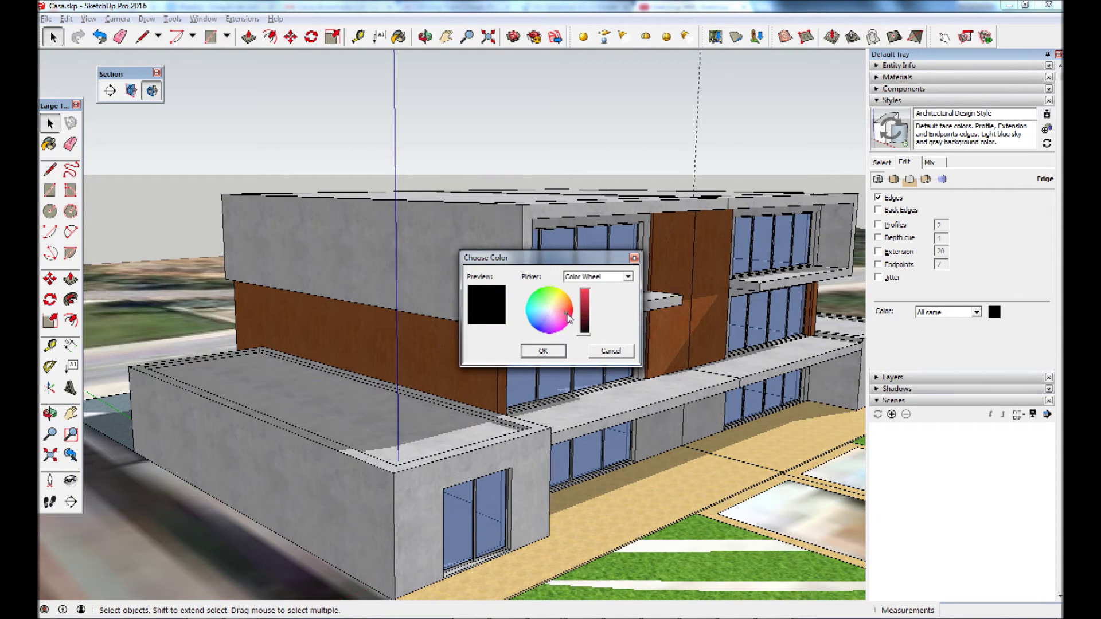
click(545, 352)
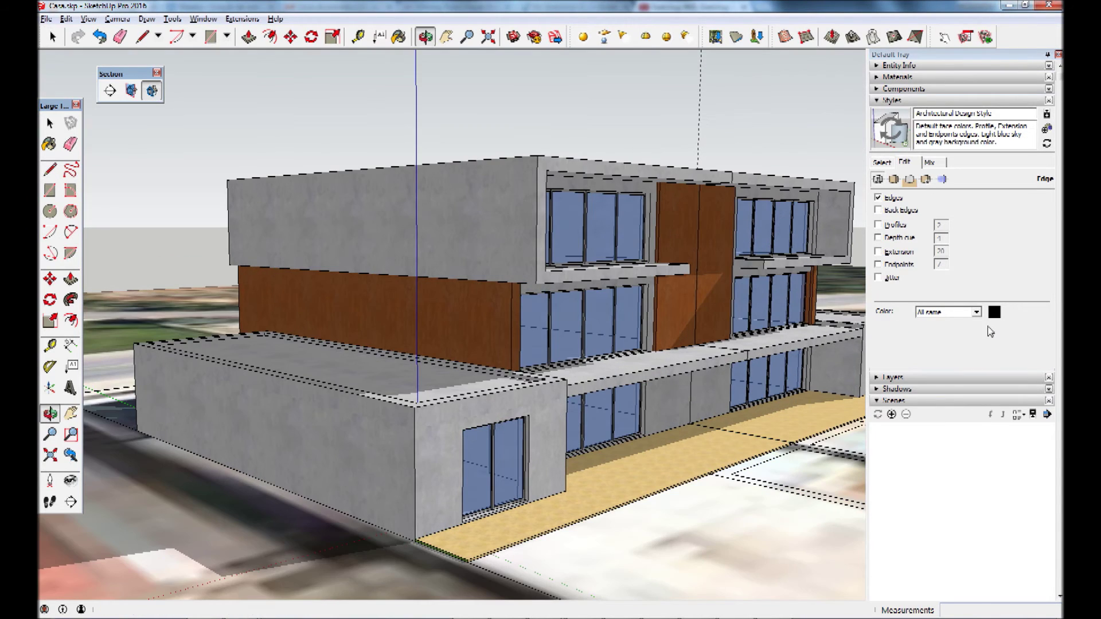
click(994, 313)
click(572, 311)
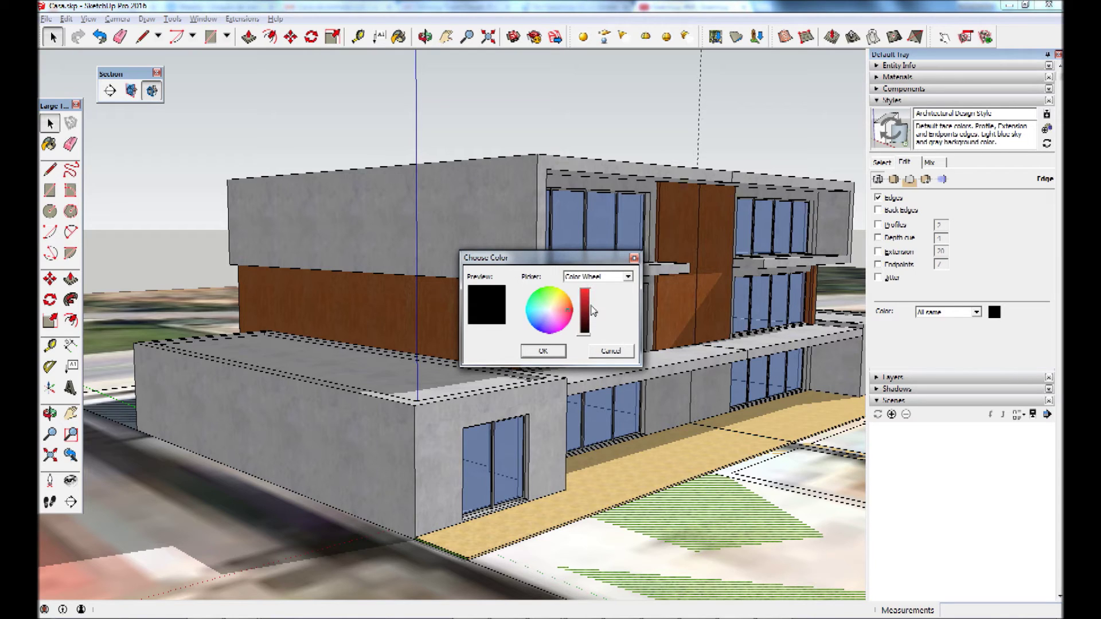
drag(584, 333, 585, 294)
click(545, 352)
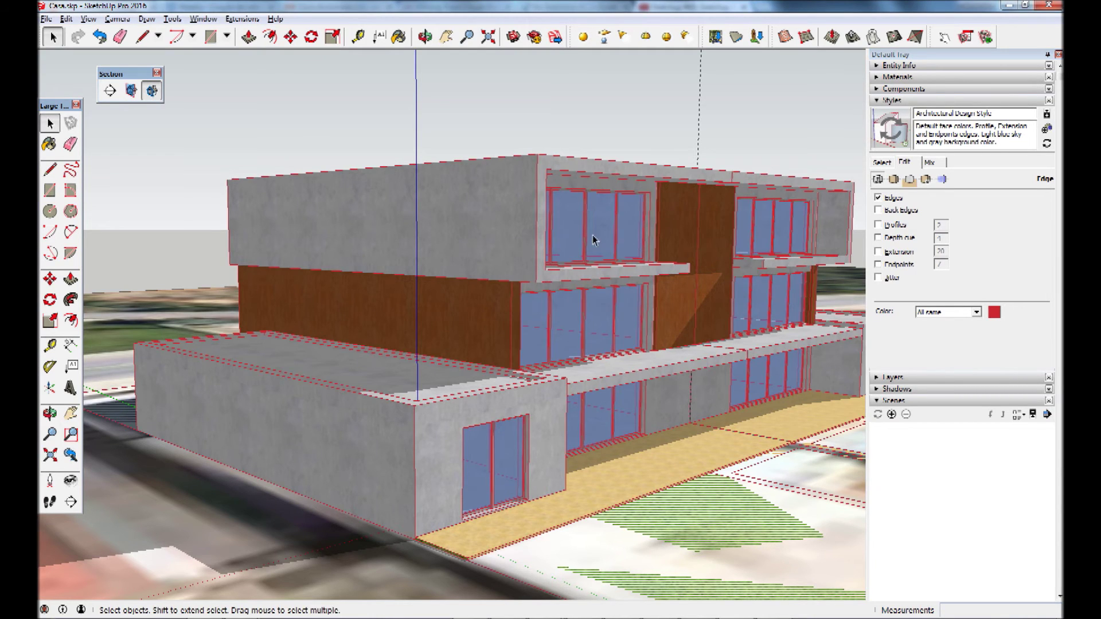
click(994, 312)
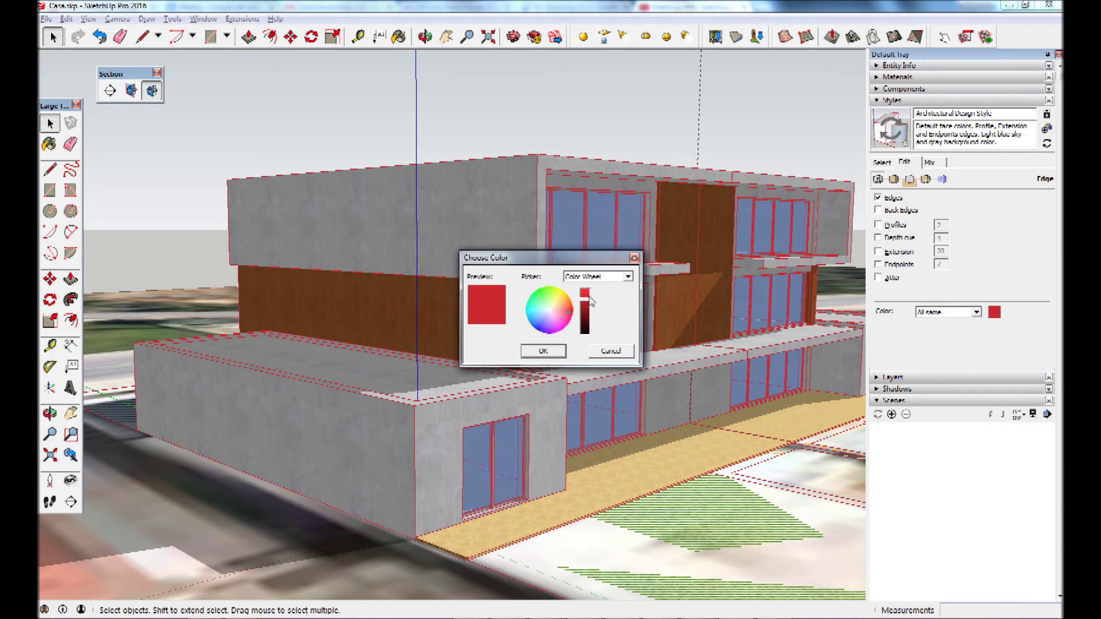
drag(587, 338, 587, 347)
click(543, 352)
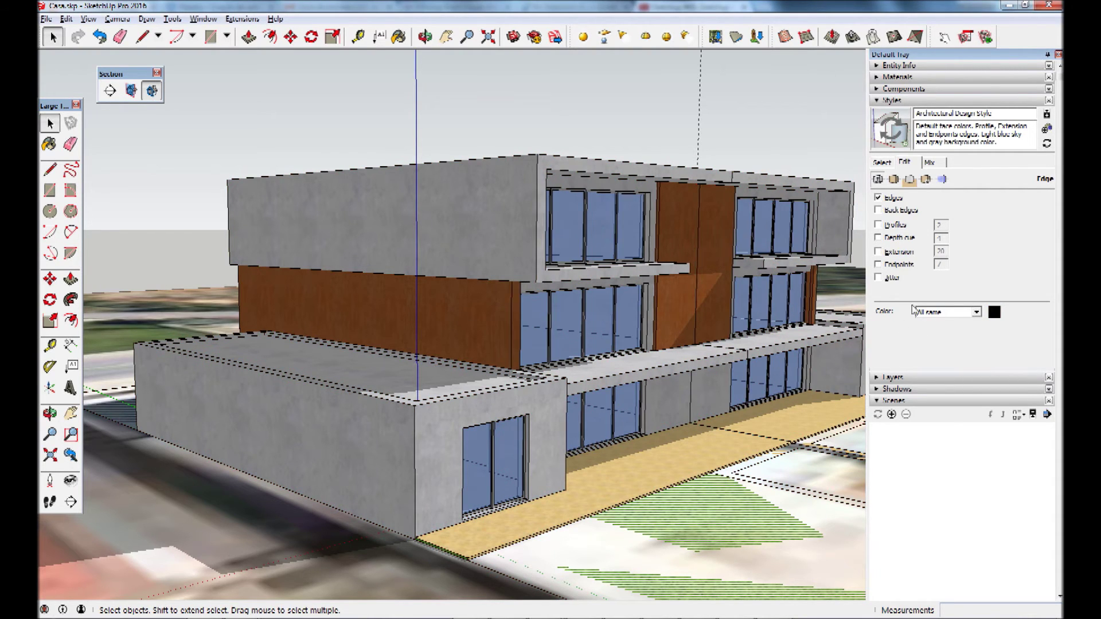
click(954, 313)
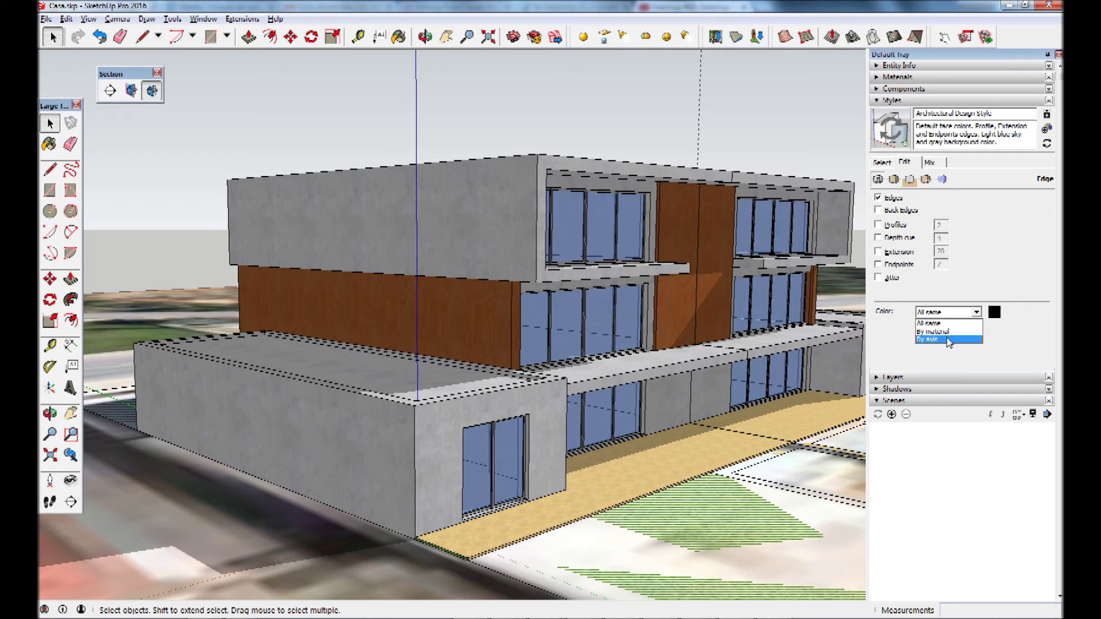
Step: Colour the edges by axis and orbit to inspect the roof and facade
click(946, 341)
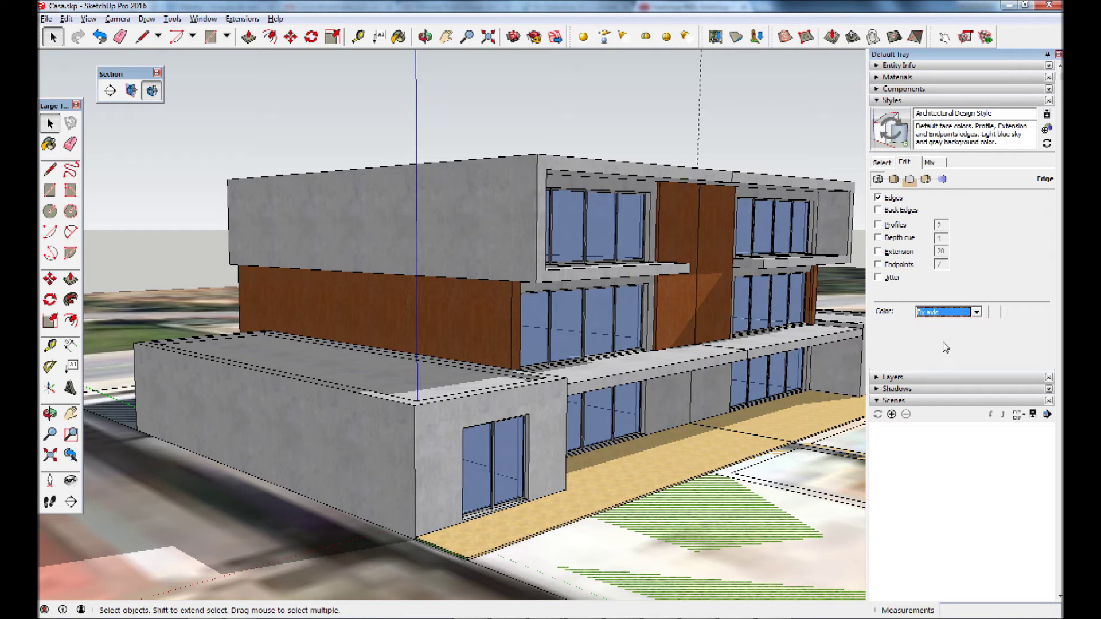
key(o)
drag(491, 247, 502, 280)
scroll(454, 310, up, 3)
scroll(454, 310, down, 2)
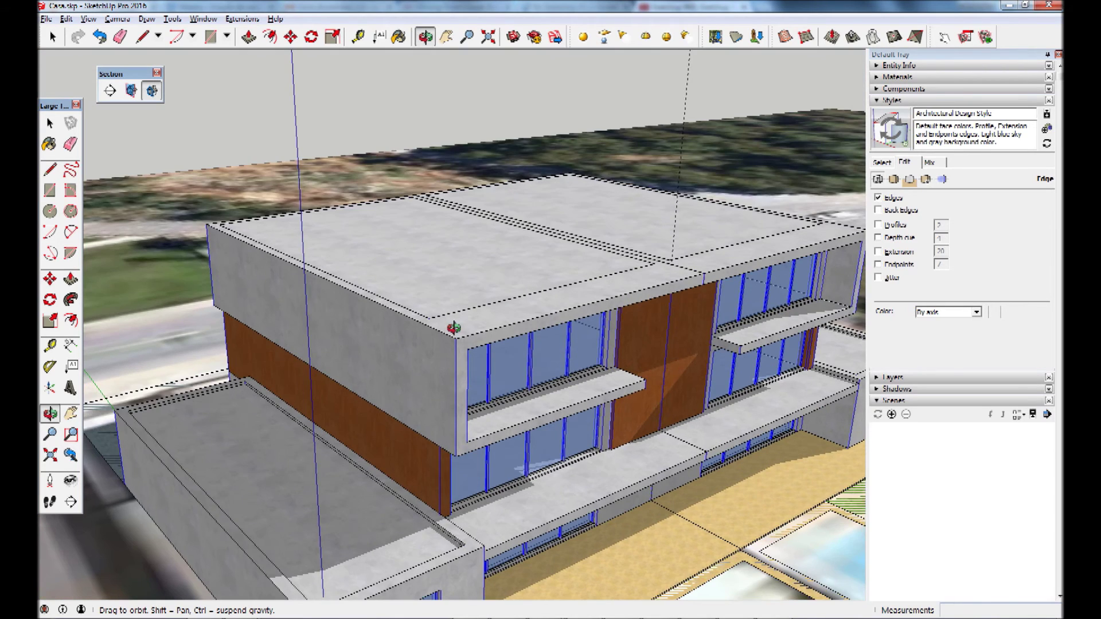
scroll(452, 323, down, 1)
scroll(470, 333, up, 3)
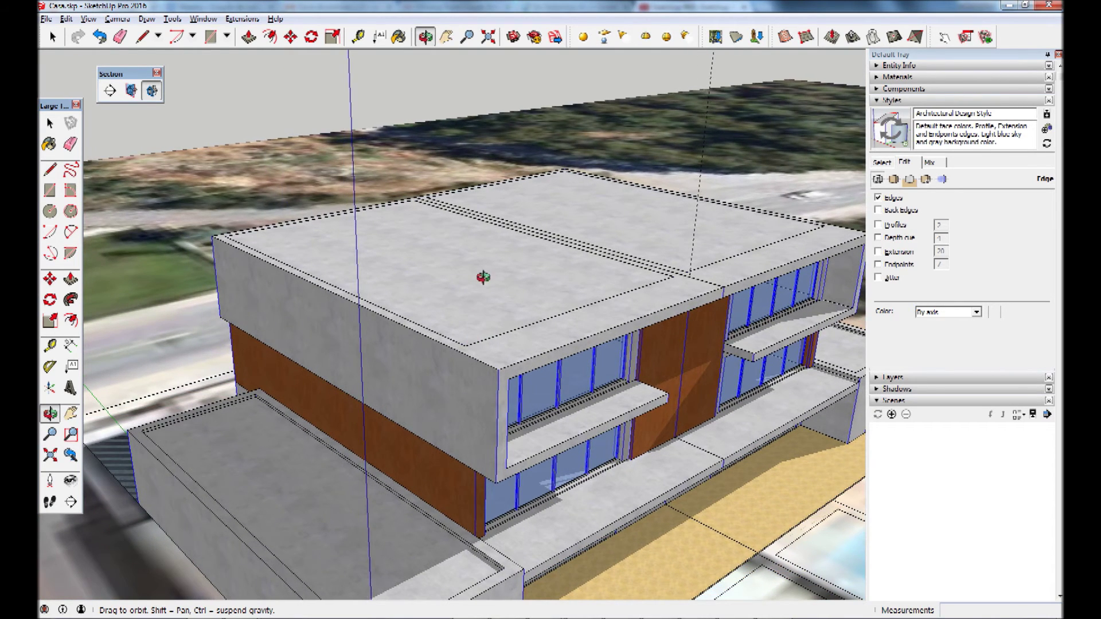
drag(480, 317, 487, 256)
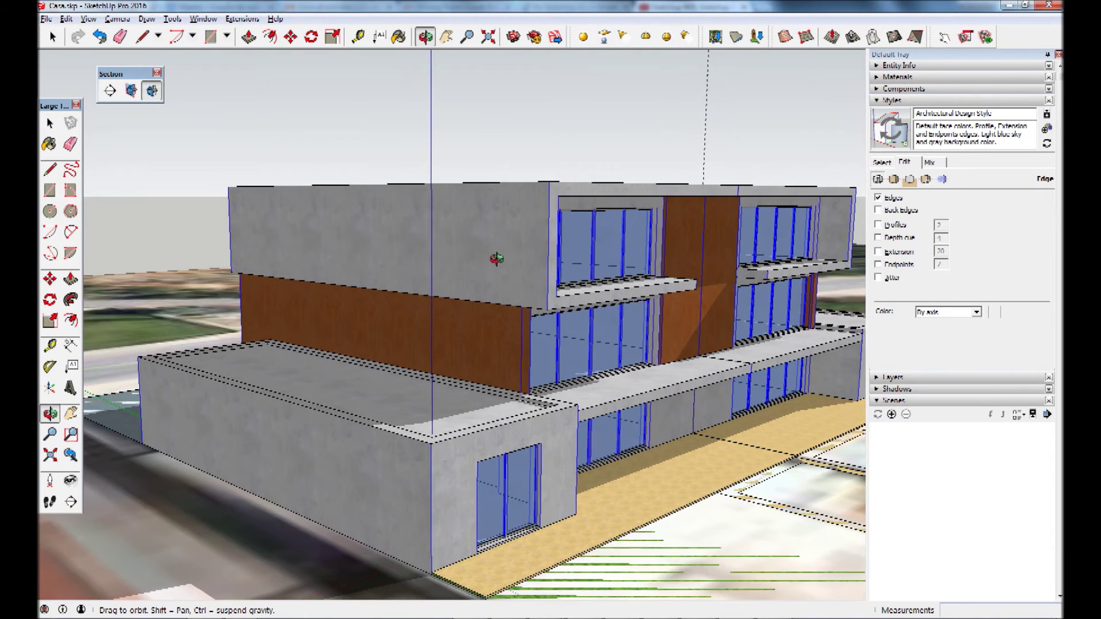
mouse_move(492, 278)
mouse_down()
mouse_move(484, 284)
mouse_move(424, 236)
mouse_up()
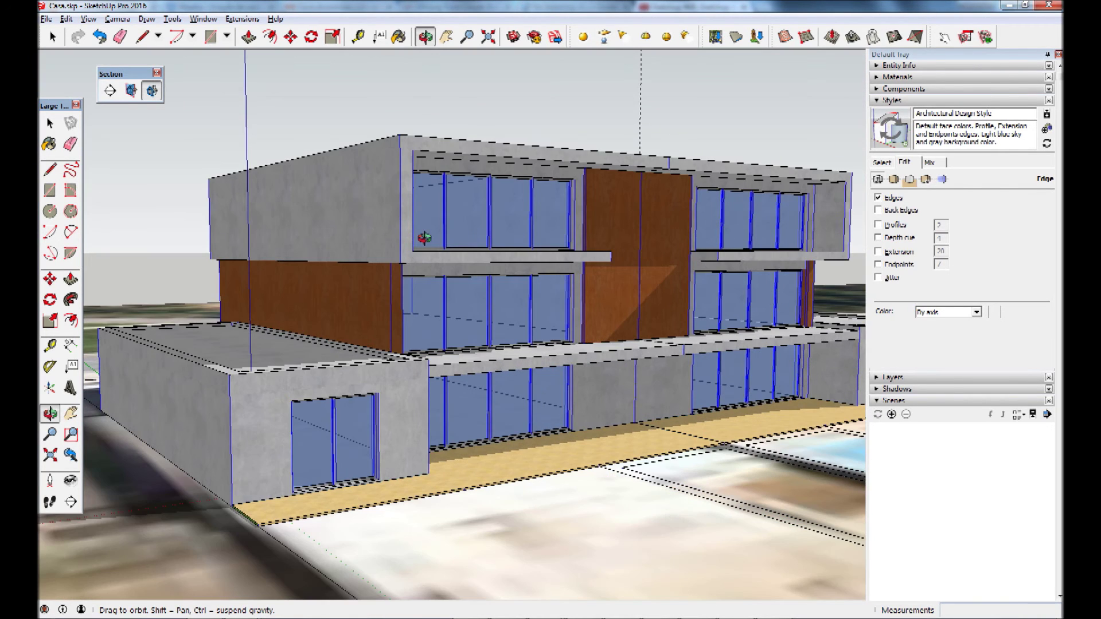
mouse_move(424, 237)
mouse_down()
mouse_move(512, 339)
mouse_move(479, 252)
mouse_up()
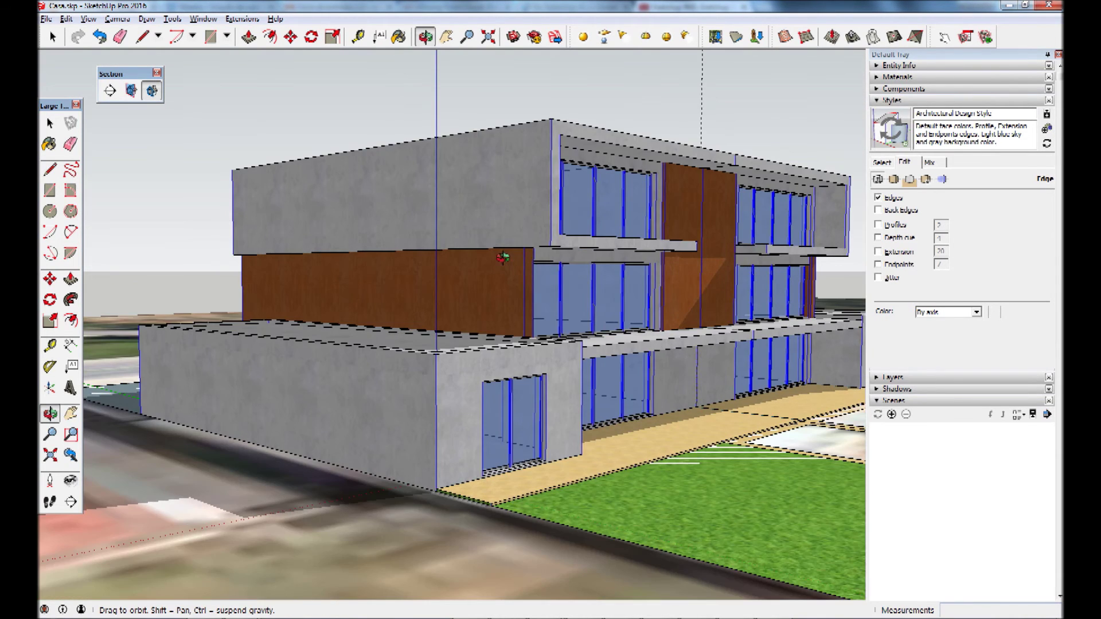
key(space)
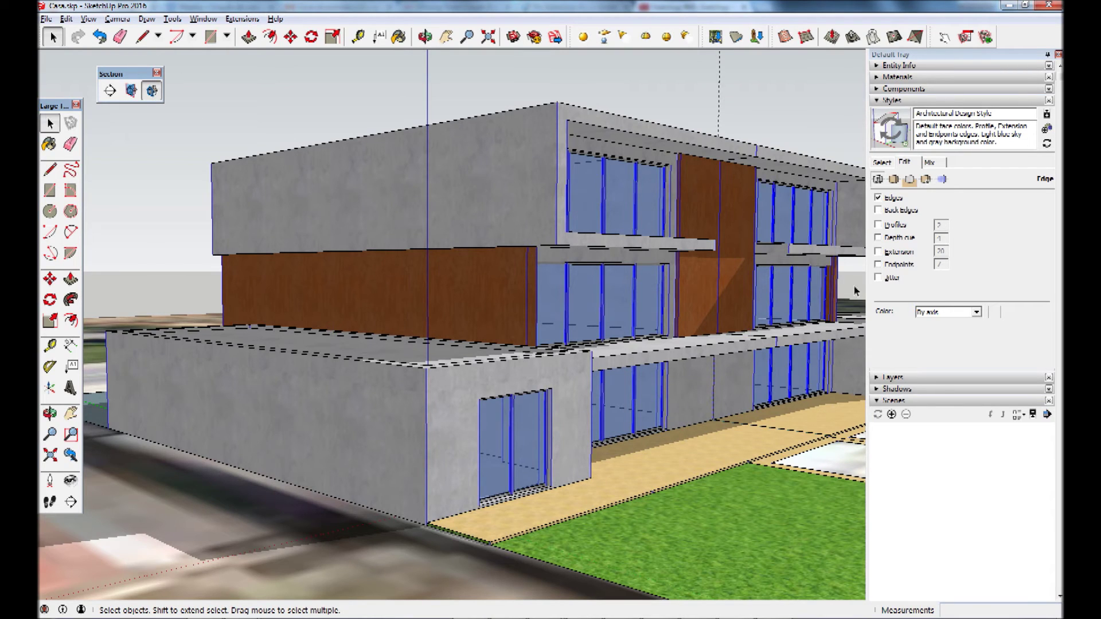
Step: Switch the edge colour to By material and orbit around the house to check it
click(957, 312)
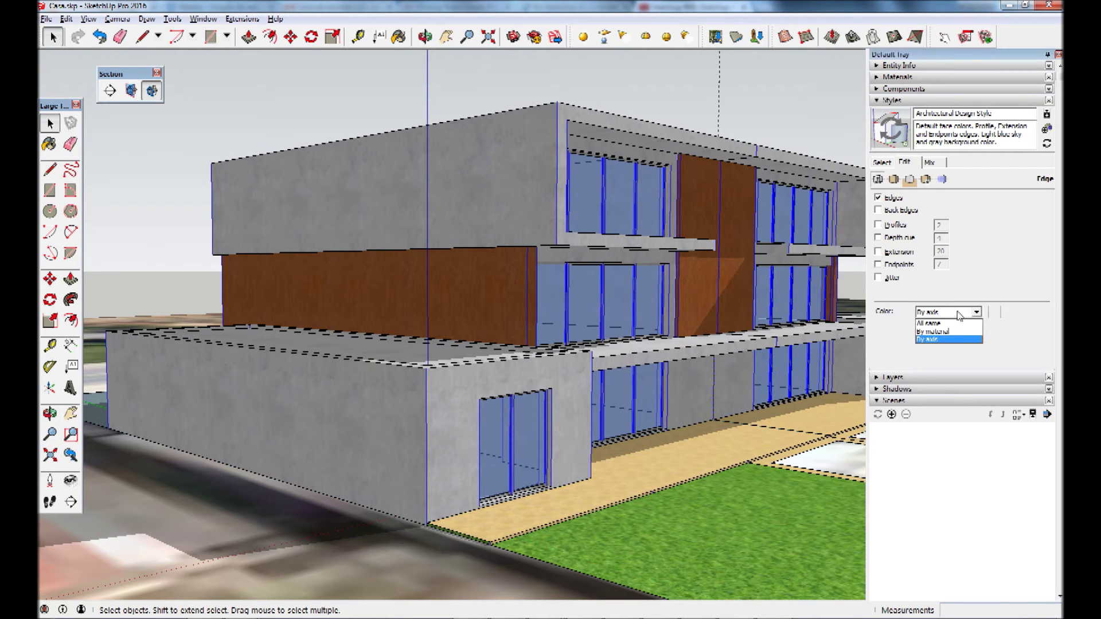
click(955, 332)
key(o)
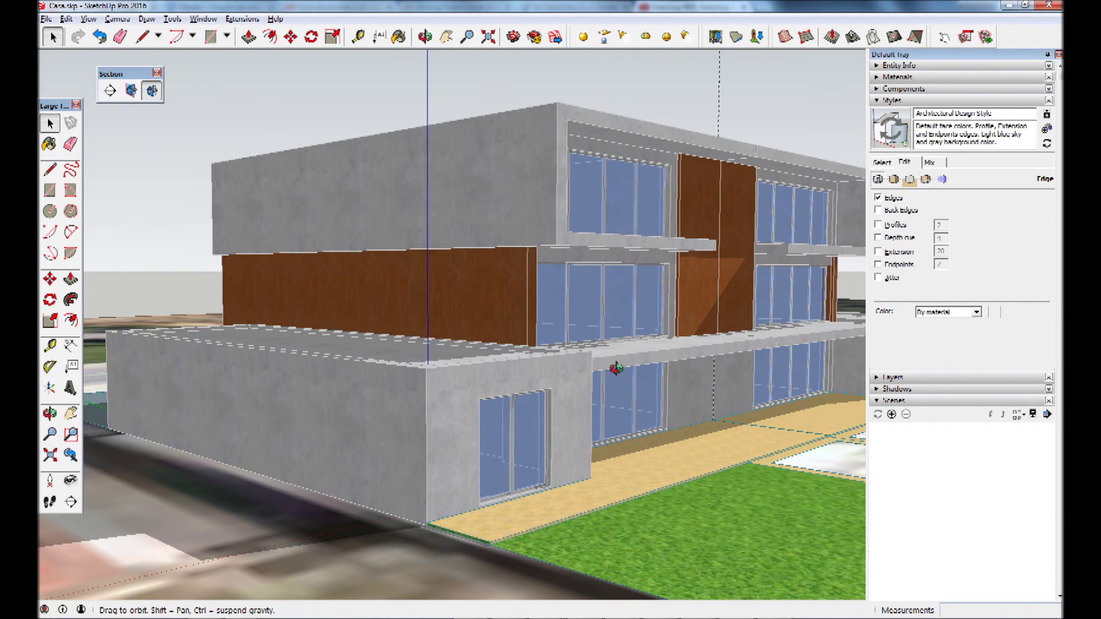
drag(615, 369, 619, 385)
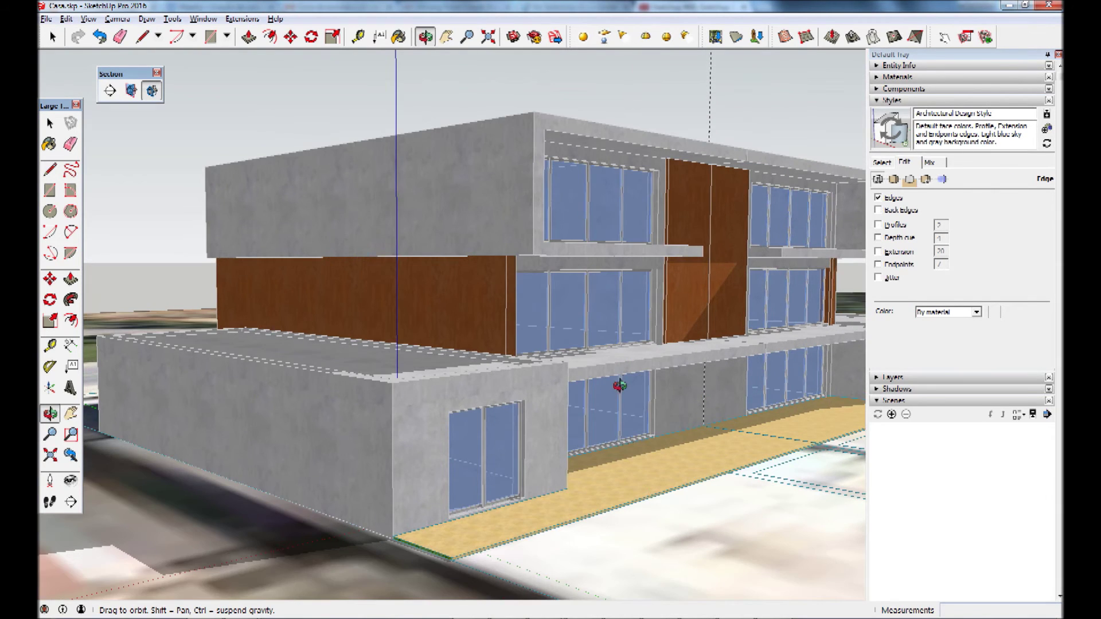
scroll(454, 462, up, 2)
scroll(473, 477, up, 2)
scroll(474, 482, up, 1)
scroll(466, 479, up, 1)
key(space)
scroll(467, 476, down, 3)
key(o)
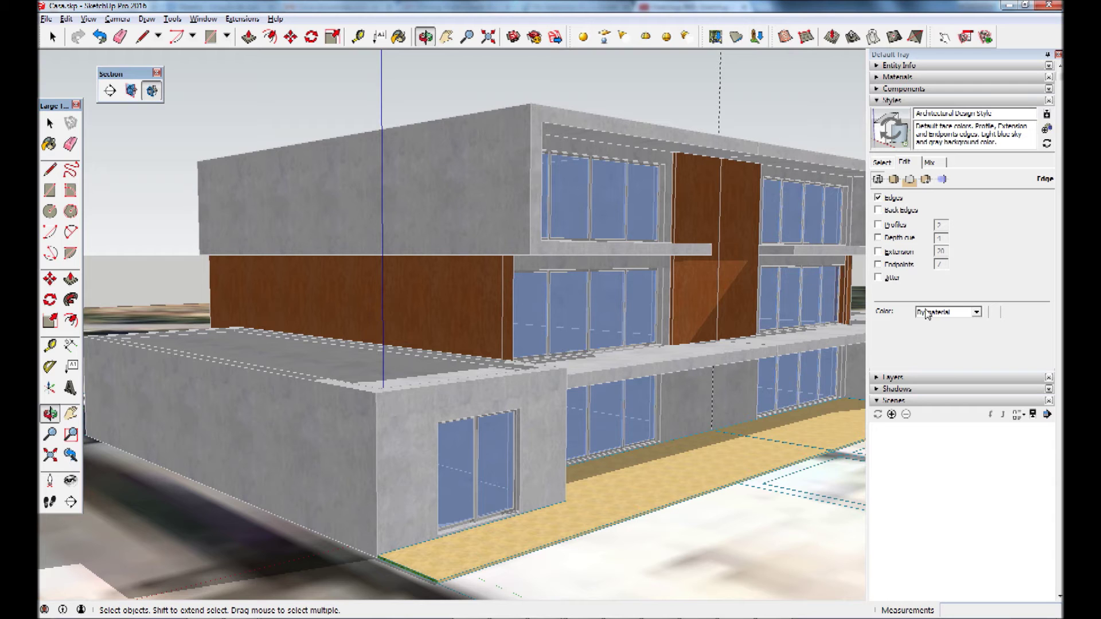
Step: Set the edge colour to All same so every edge draws black
click(946, 313)
click(931, 322)
mouse_move(768, 241)
middle_down()
mouse_move(802, 235)
mouse_move(781, 218)
mouse_move(771, 226)
middle_up()
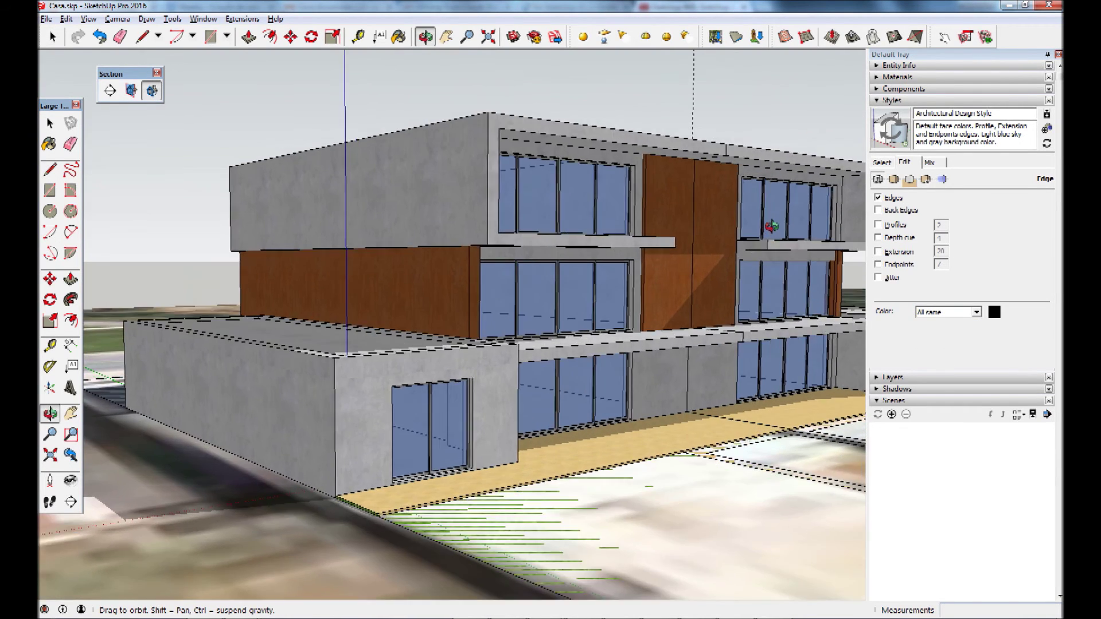
click(894, 179)
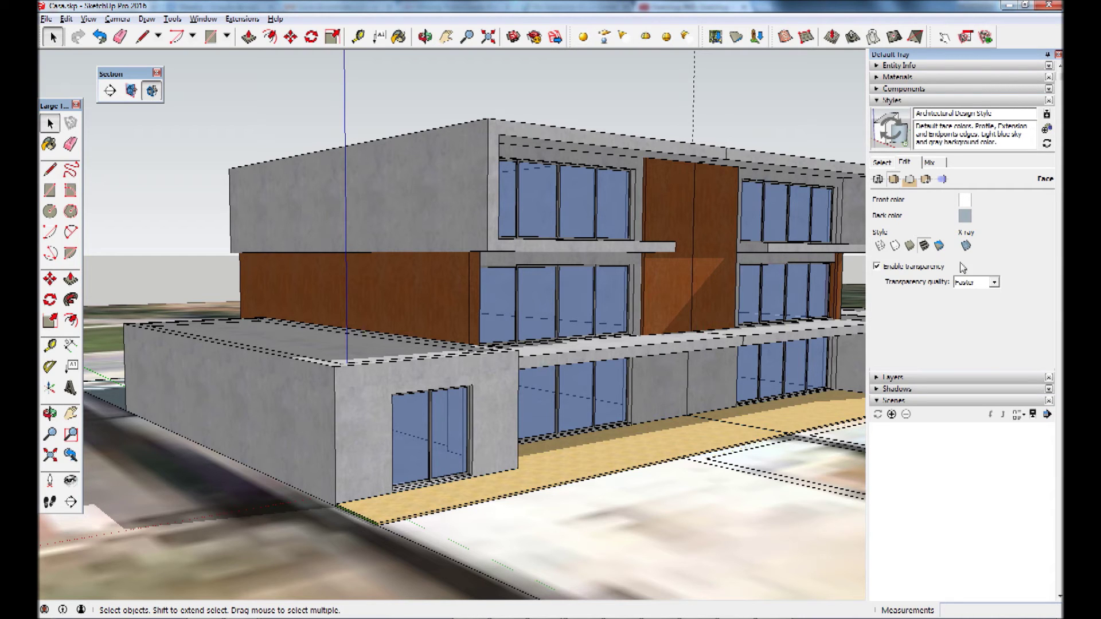
Step: Preview the Wireframe, Hidden Line, Shaded, Textured, Monochrome and X-ray face styles
click(880, 249)
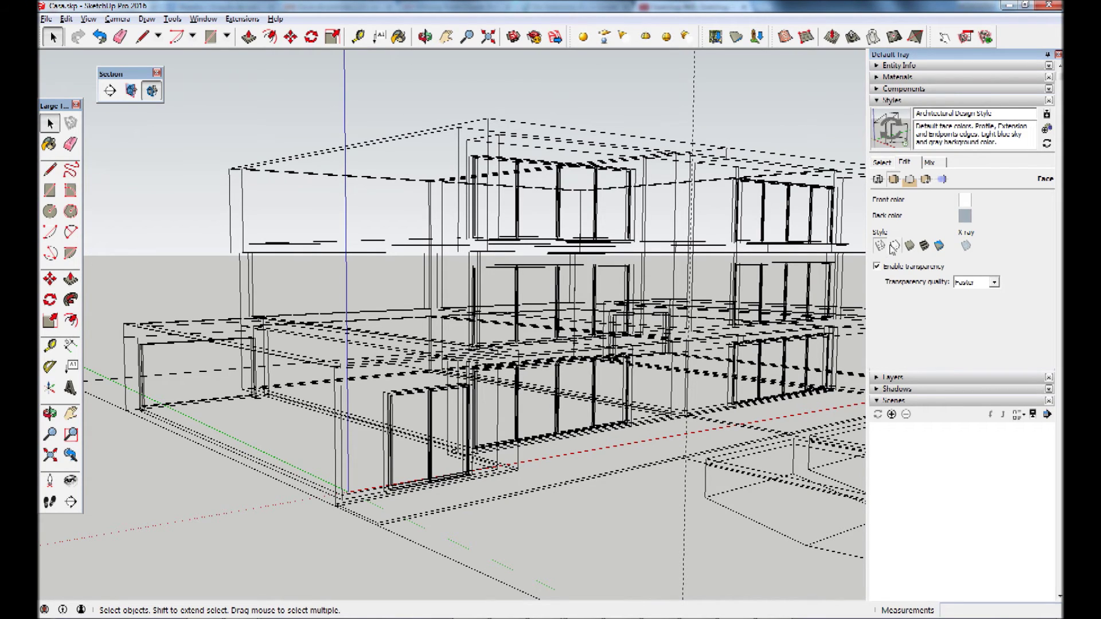
click(895, 247)
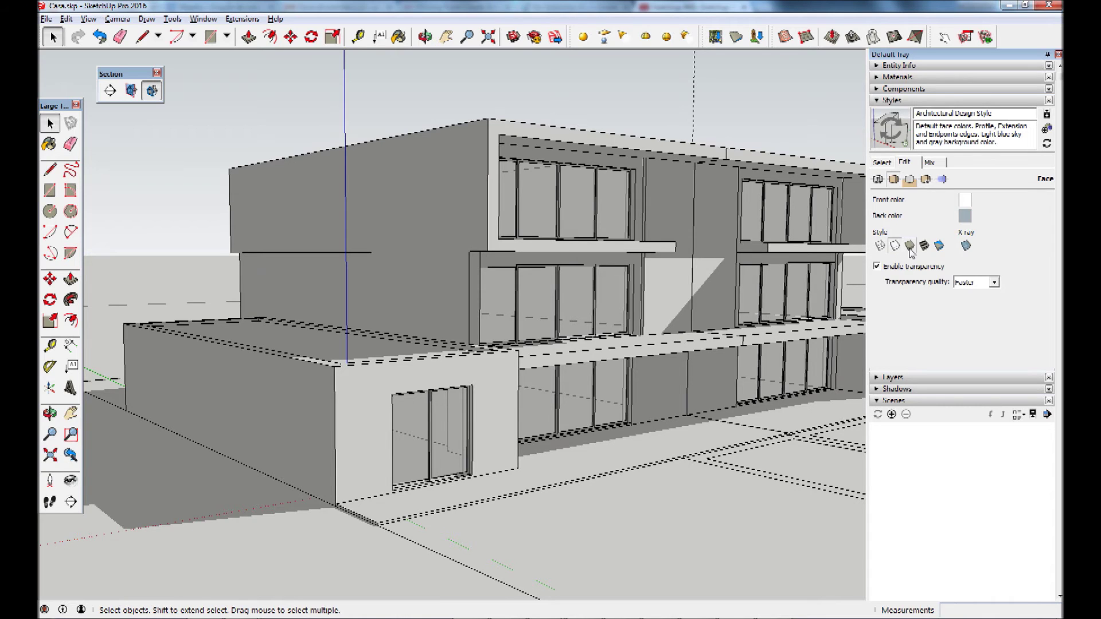
click(910, 247)
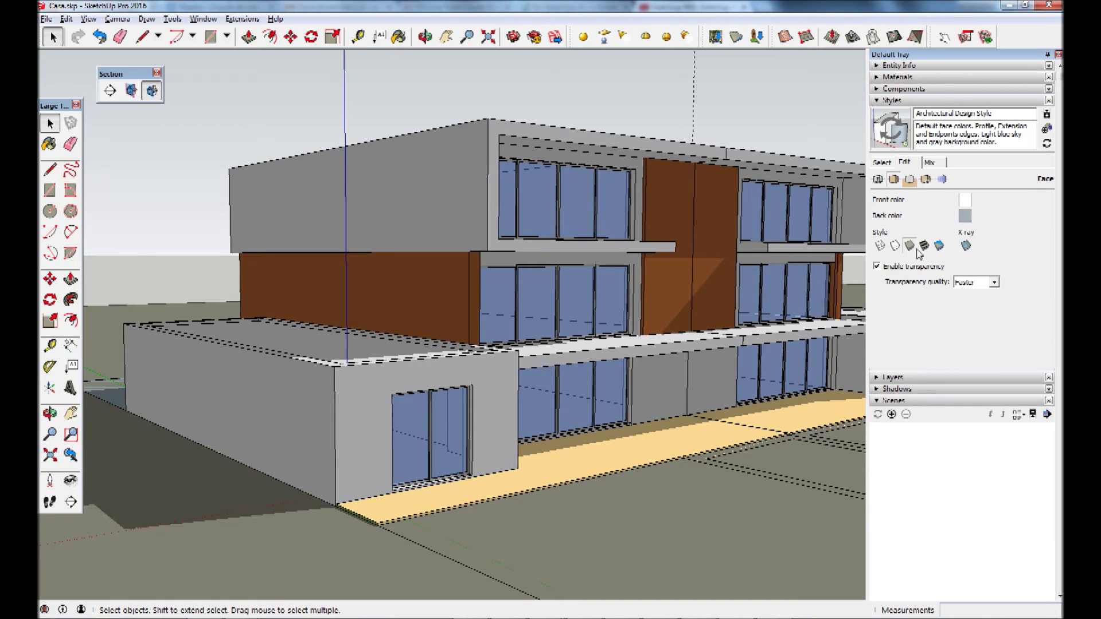
click(923, 247)
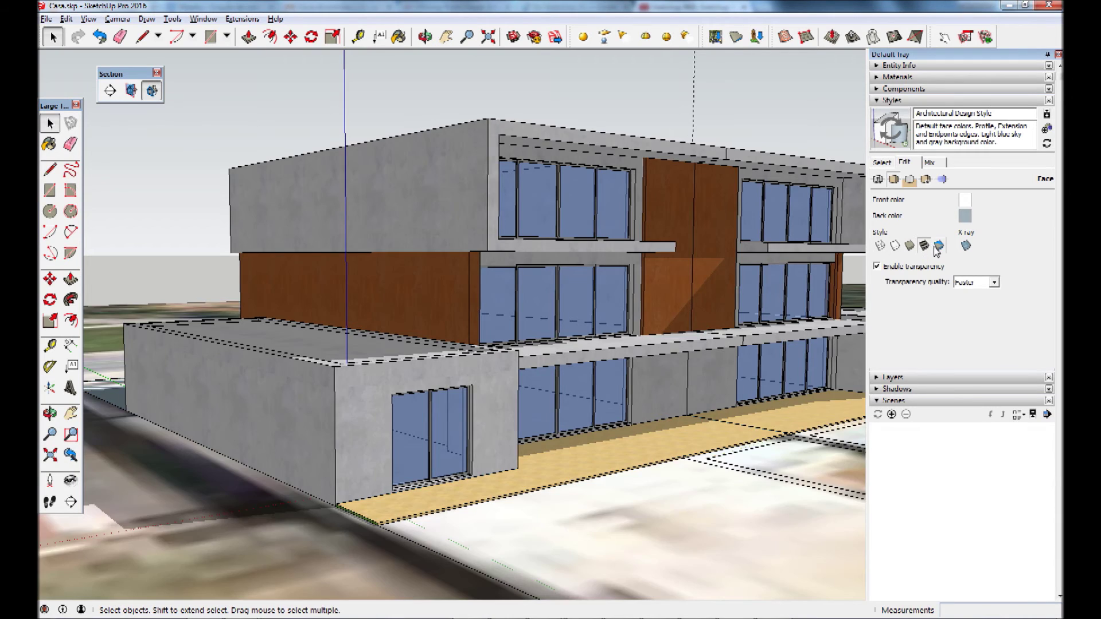
click(936, 247)
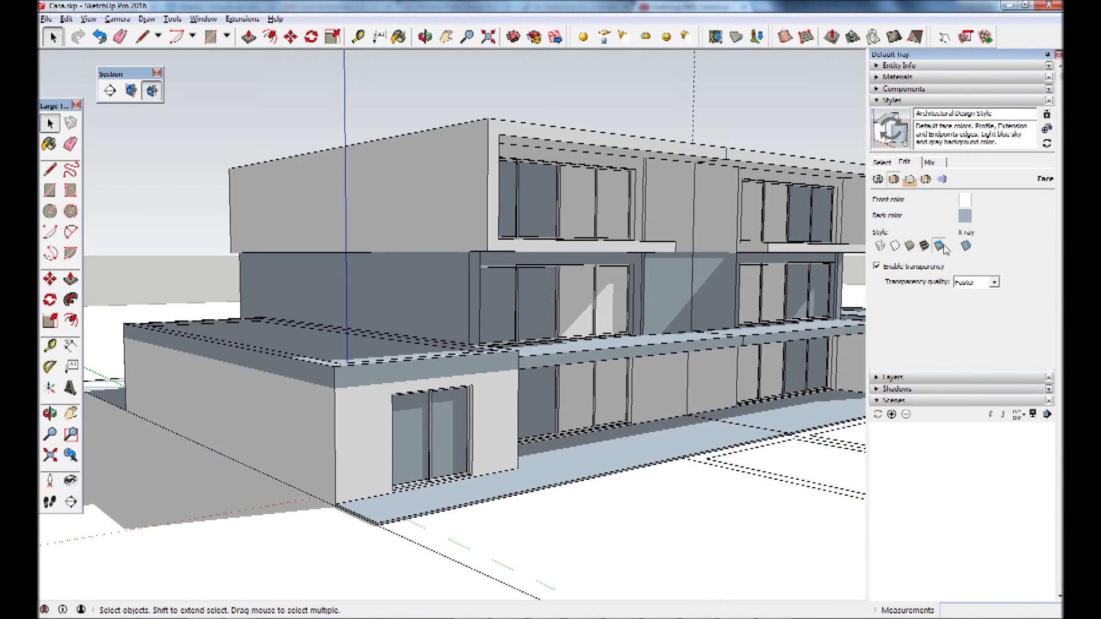
click(965, 246)
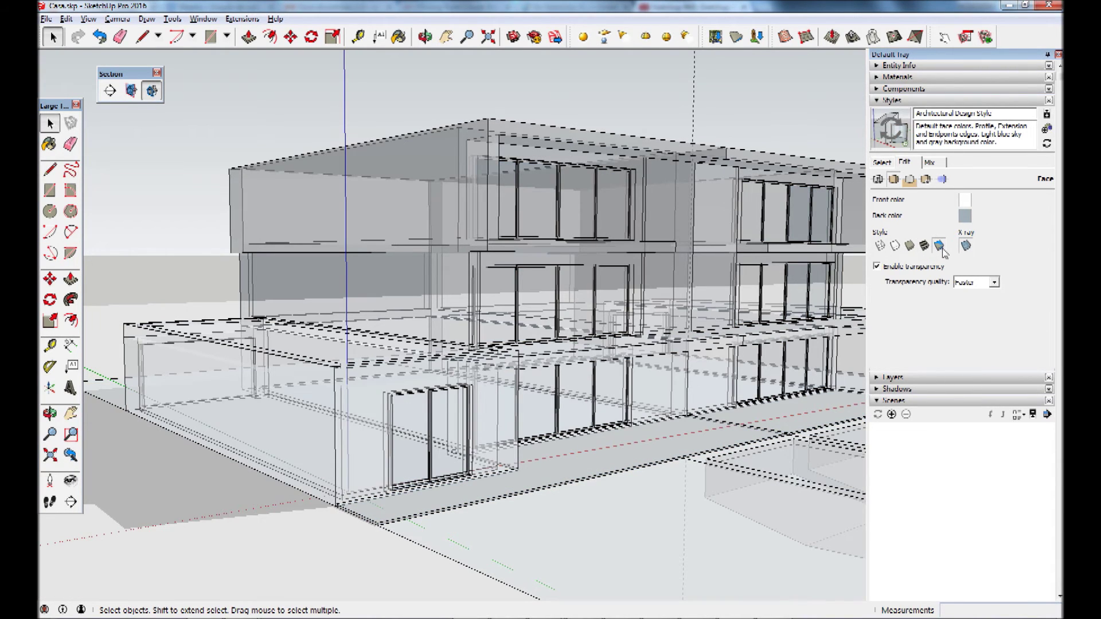
Step: Compare X-ray and Wireframe again, finishing on Shaded with X-ray off
click(923, 246)
click(909, 246)
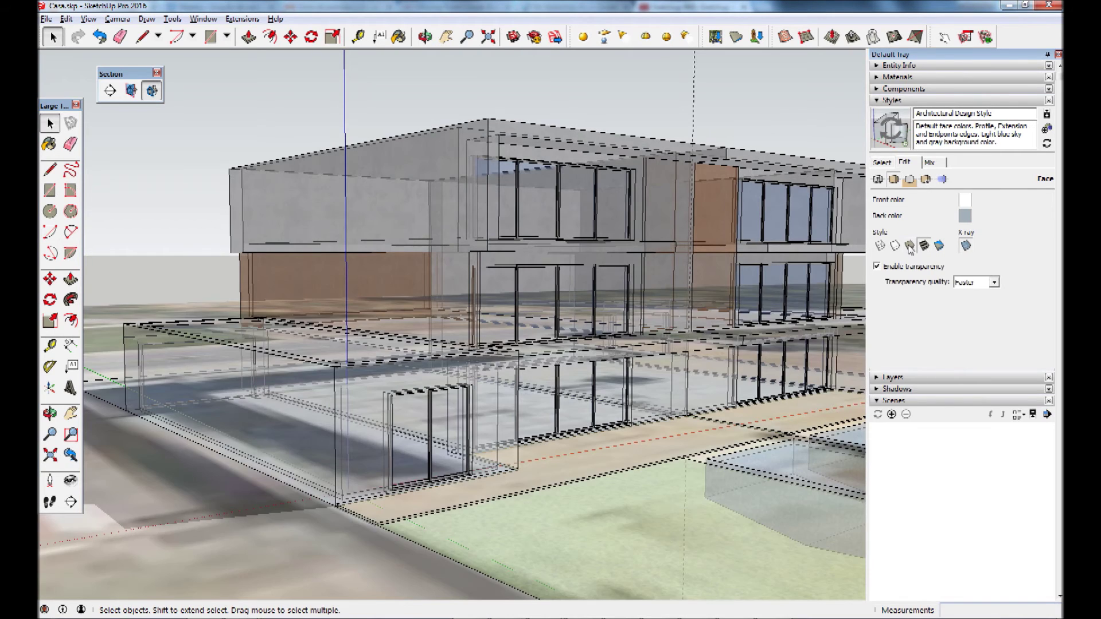
click(965, 246)
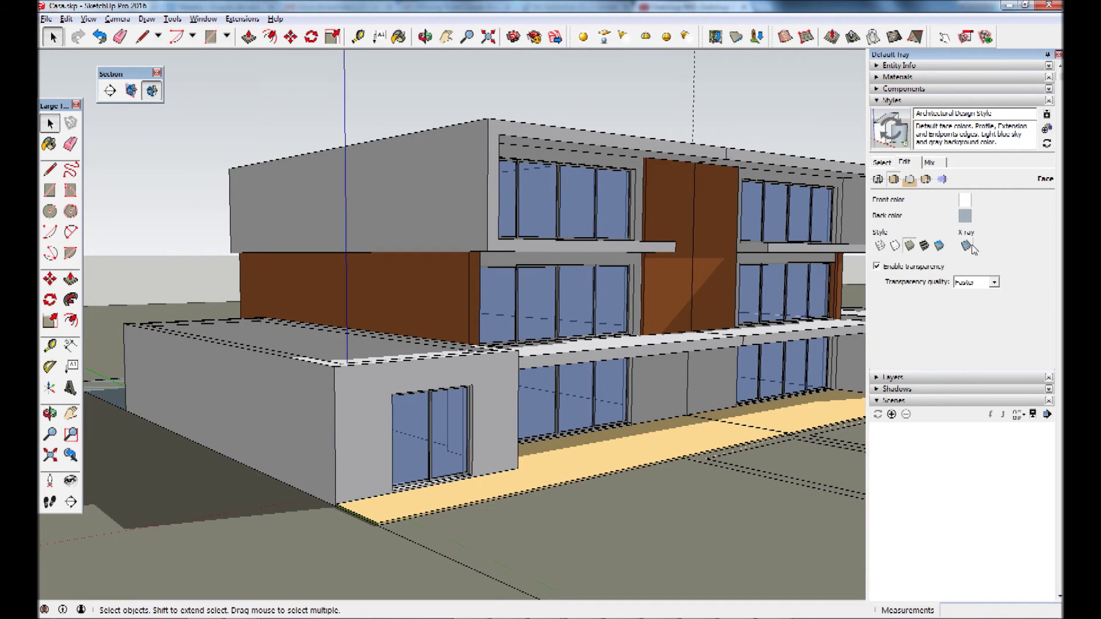
click(967, 247)
click(966, 246)
click(966, 246)
click(881, 246)
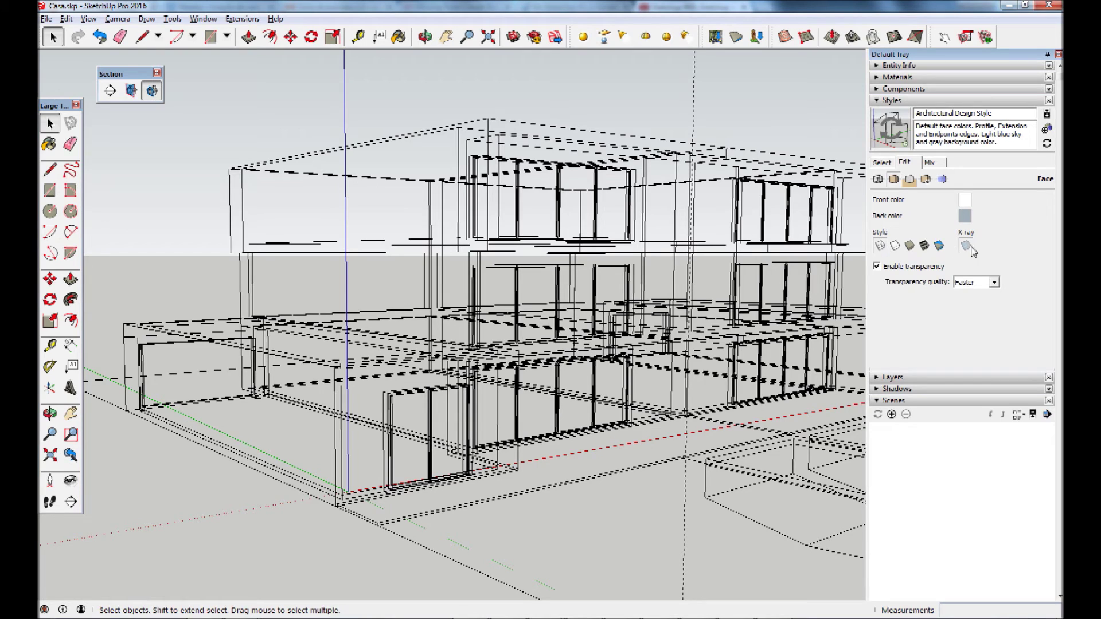
click(910, 247)
click(965, 246)
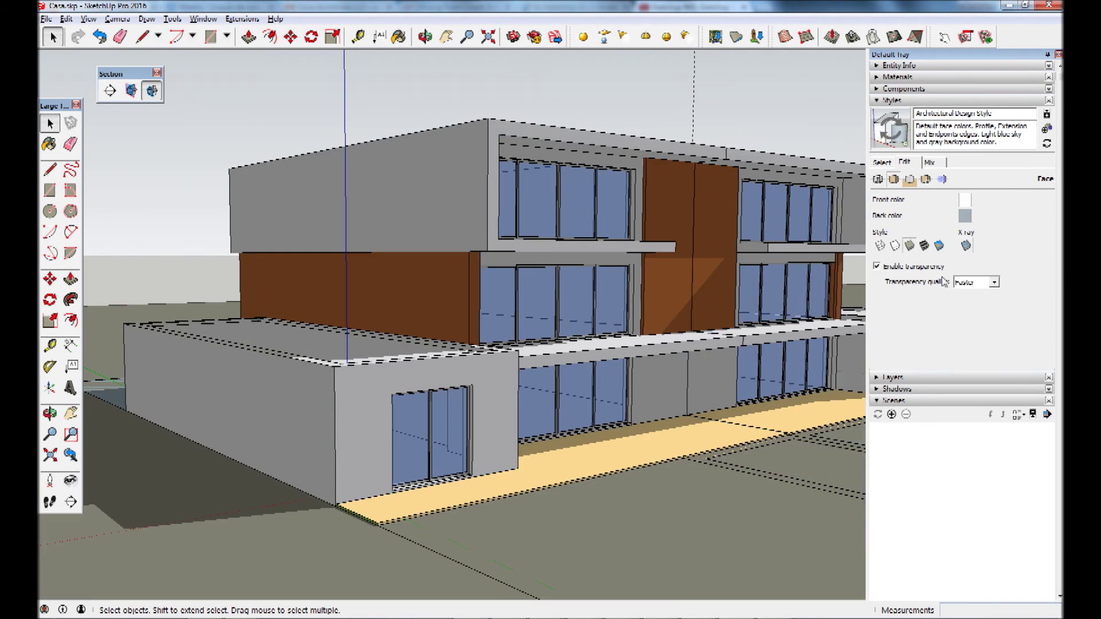
Step: Draw a small upright square face beside the house and orbit around it
key(o)
drag(720, 264, 723, 321)
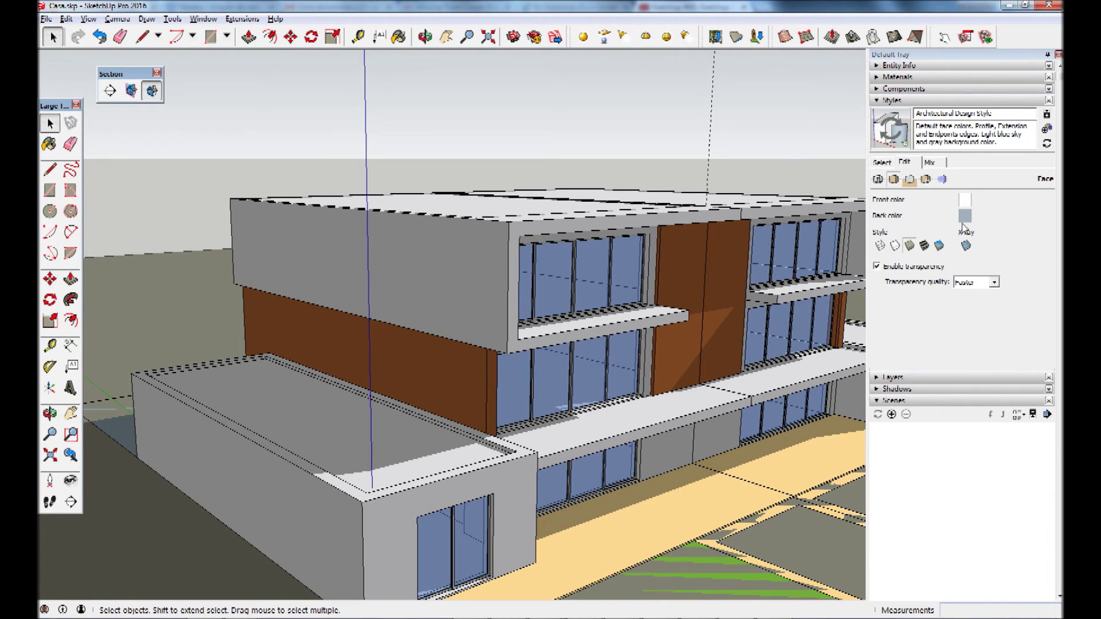
scroll(316, 322, down, 3)
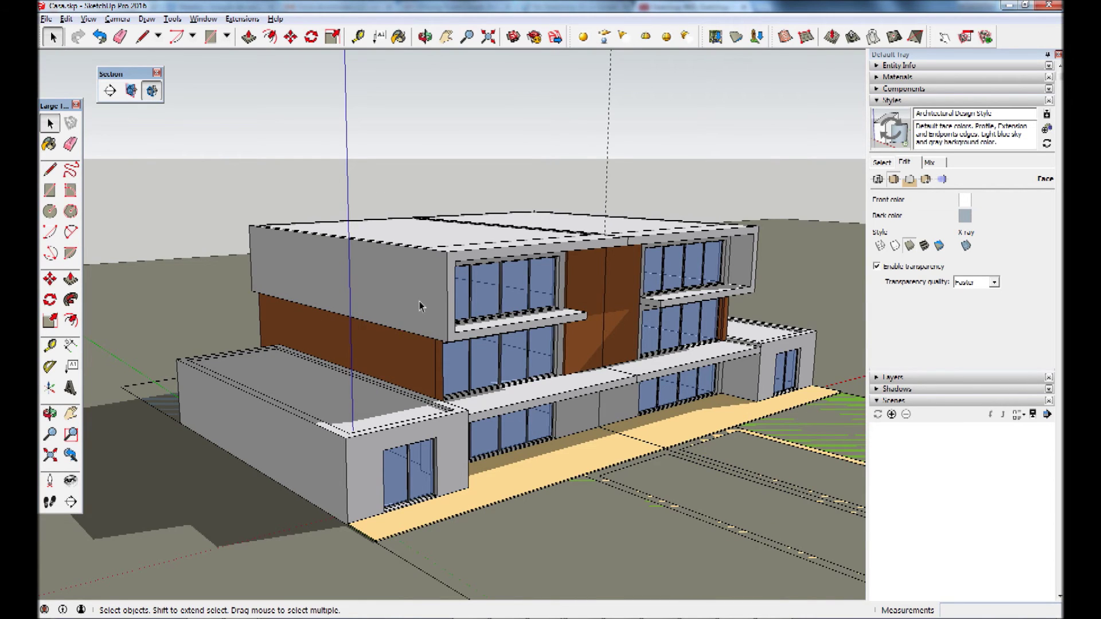
middle_drag(404, 301, 132, 235)
click(50, 190)
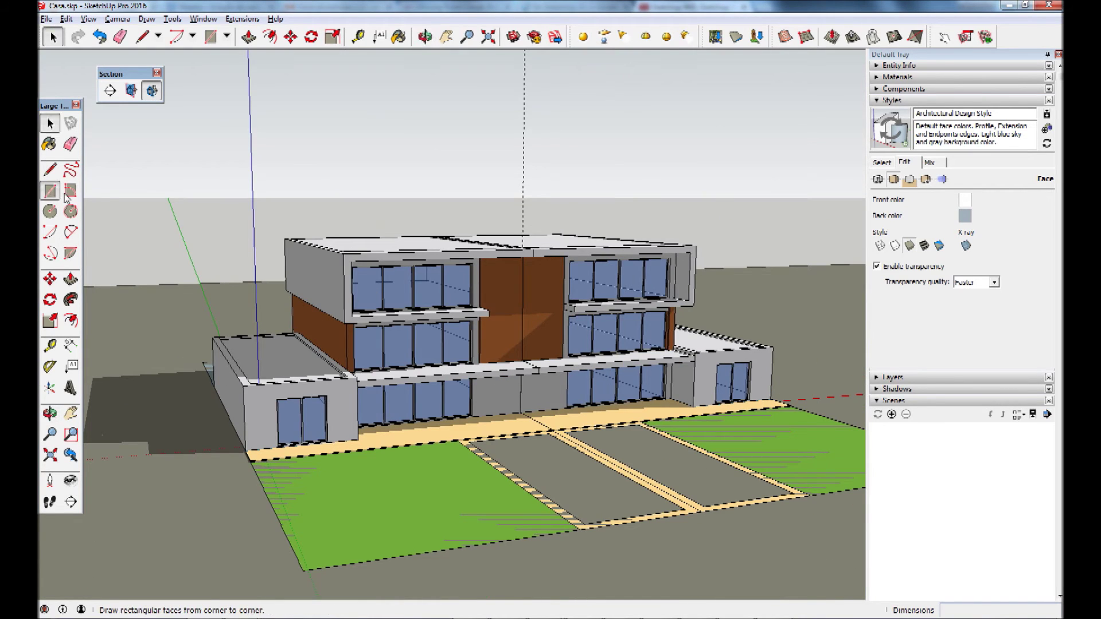
click(210, 245)
click(261, 199)
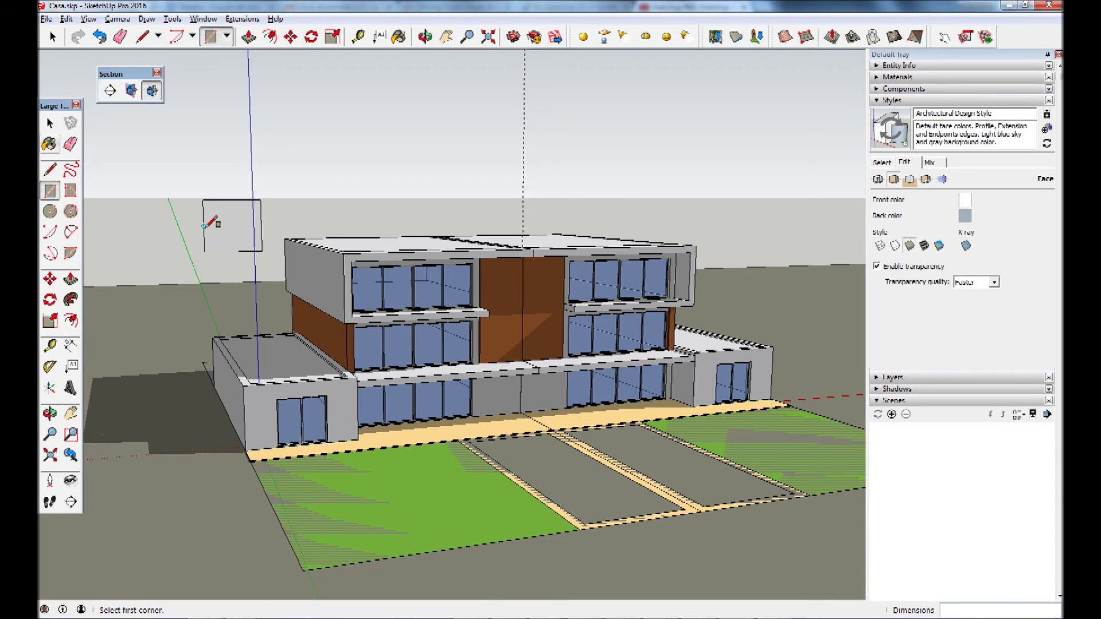
scroll(207, 223, up, 2)
scroll(210, 224, up, 2)
key(o)
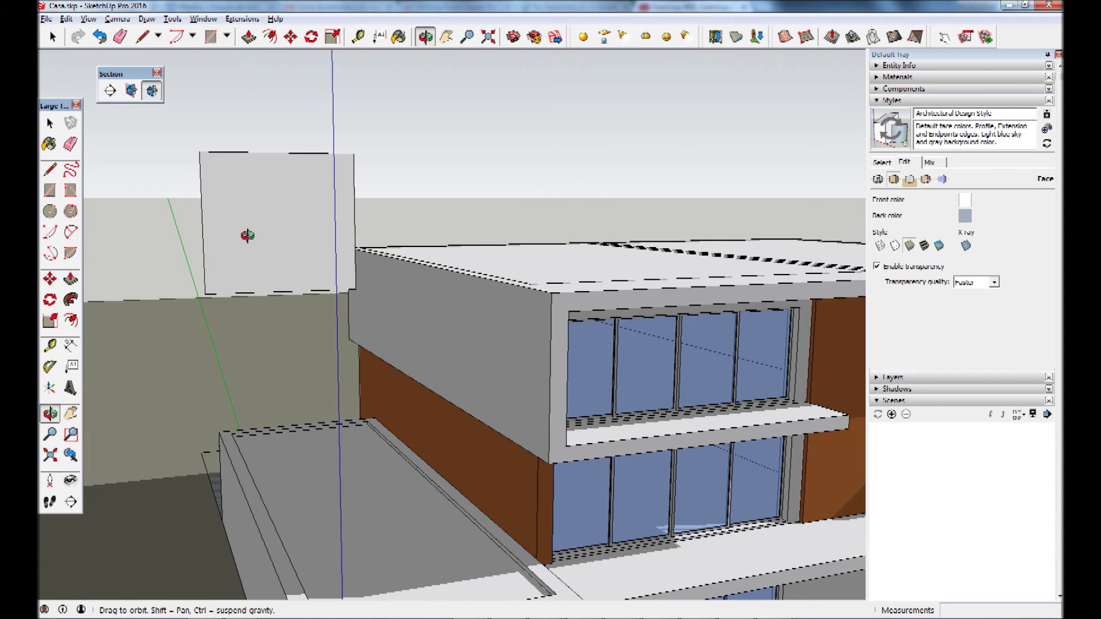
drag(277, 248, 293, 253)
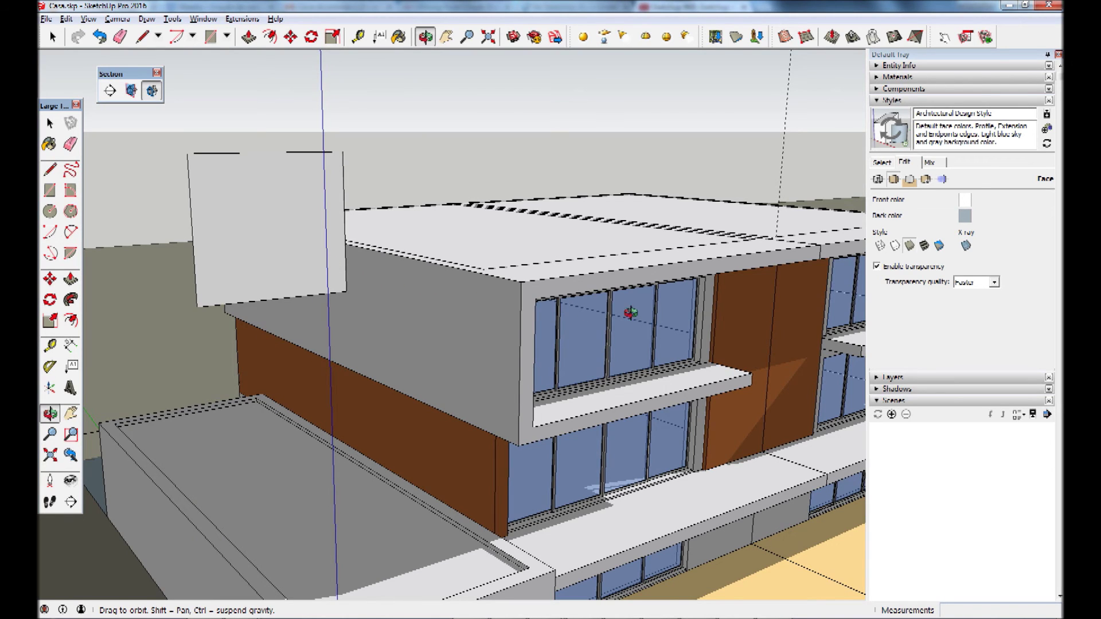
scroll(658, 315, down, 3)
scroll(659, 318, down, 2)
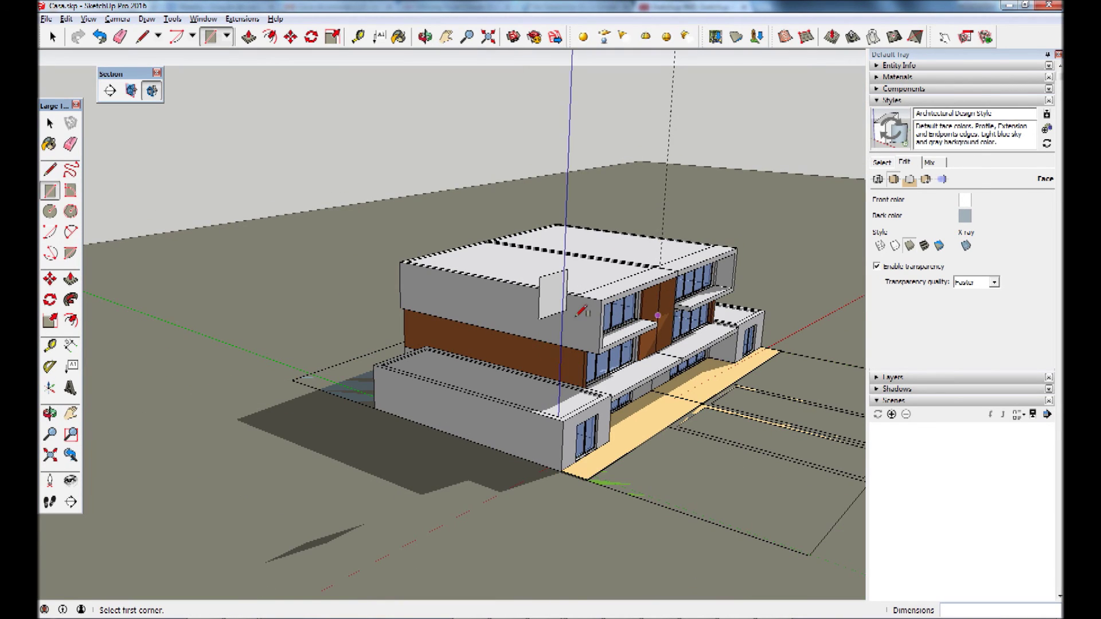
mouse_move(794, 335)
mouse_down()
mouse_move(811, 327)
mouse_move(631, 322)
mouse_up()
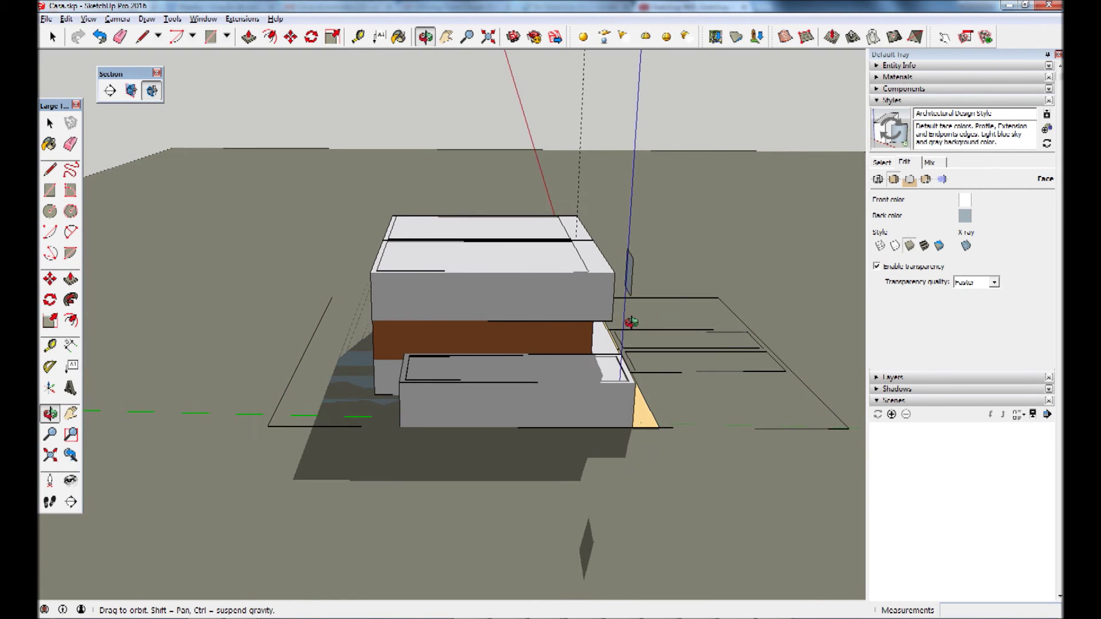
Step: Change the style's back-face colour to a darker grey
key(r)
scroll(650, 277, up, 5)
scroll(649, 277, down, 2)
scroll(596, 277, down, 2)
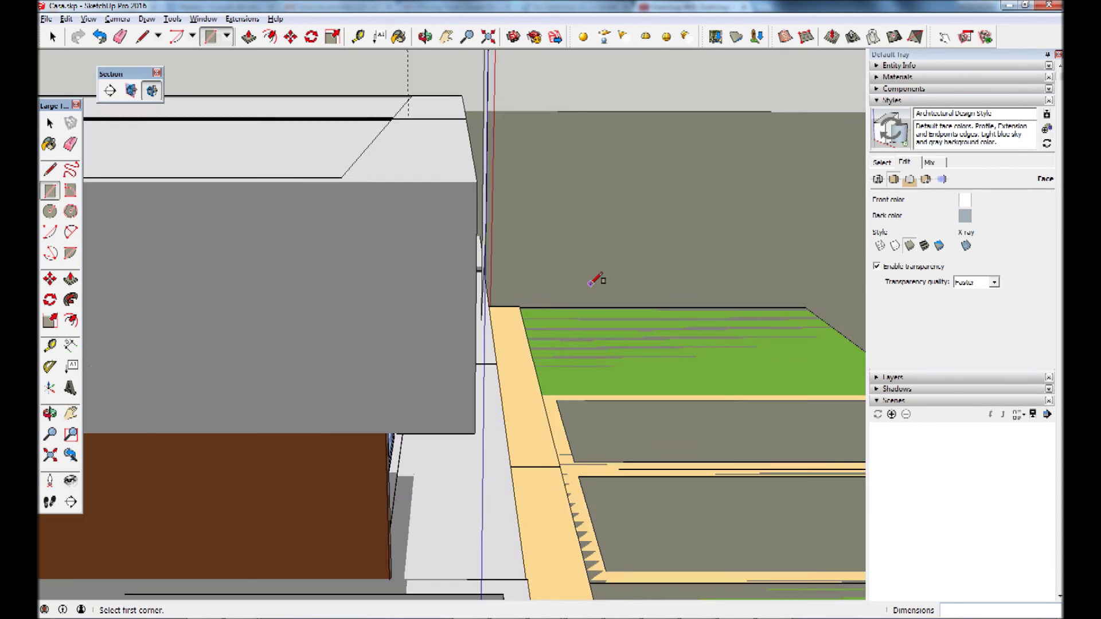
scroll(597, 278, down, 2)
middle_drag(596, 278, 636, 297)
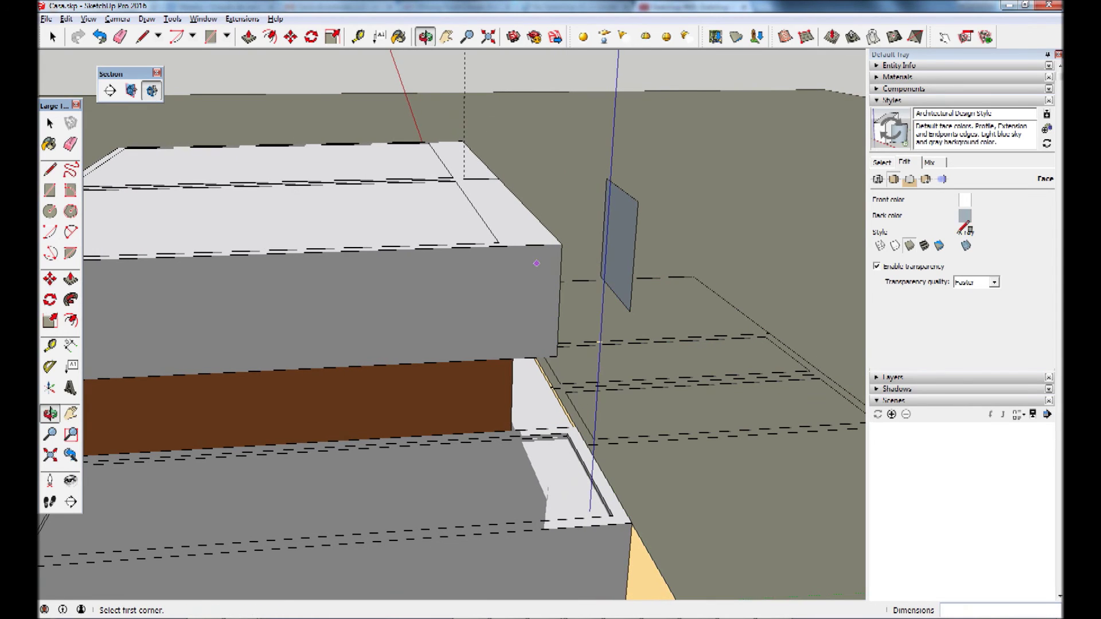
click(965, 217)
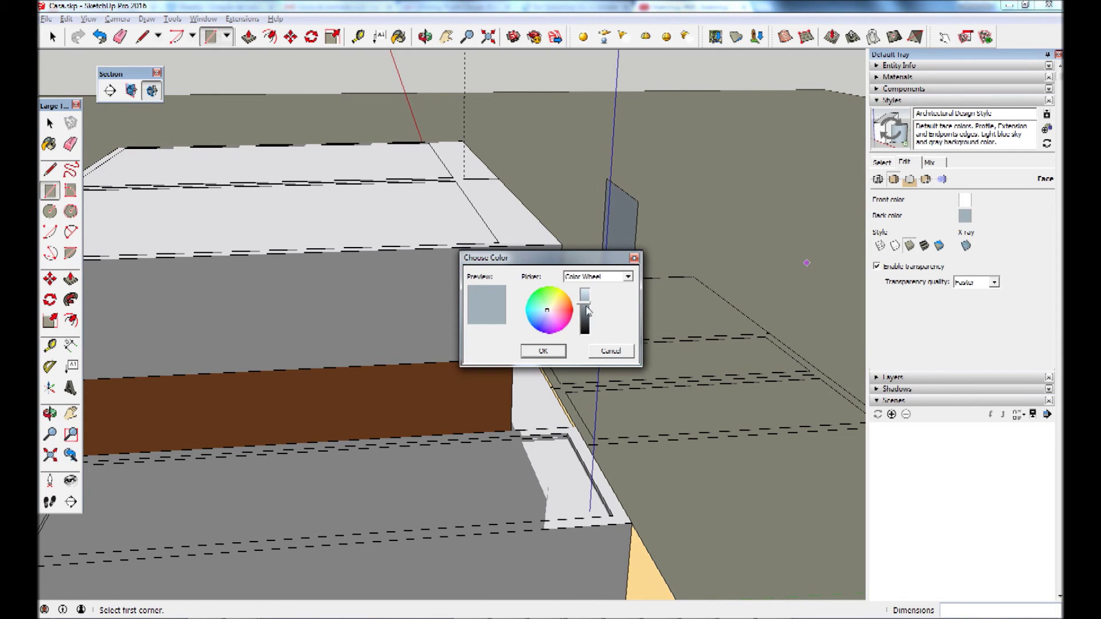
drag(587, 308, 586, 319)
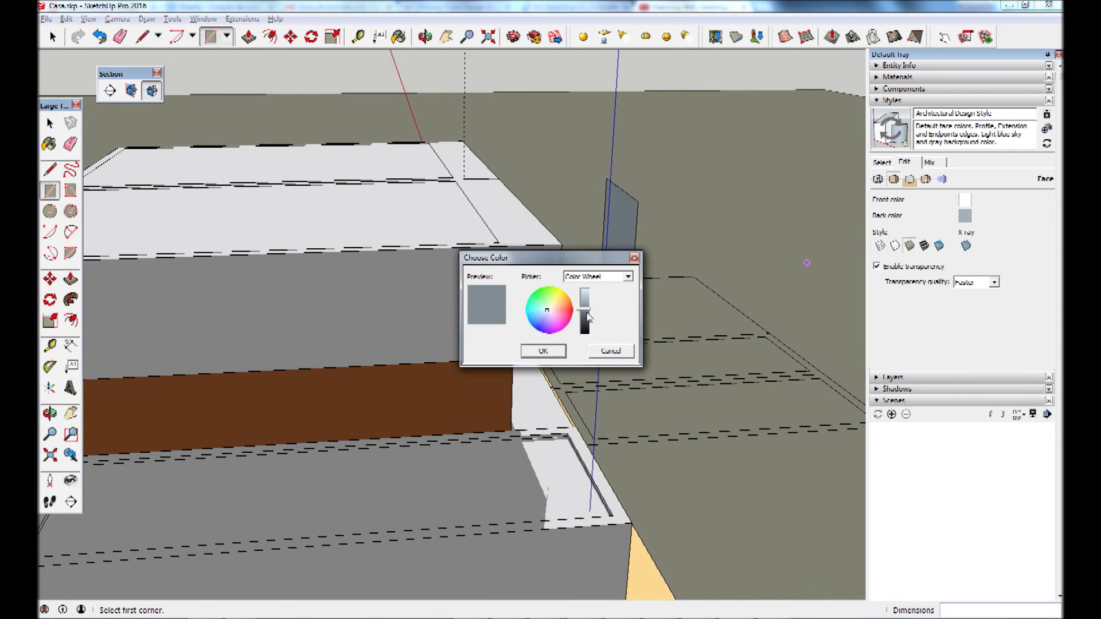
click(543, 351)
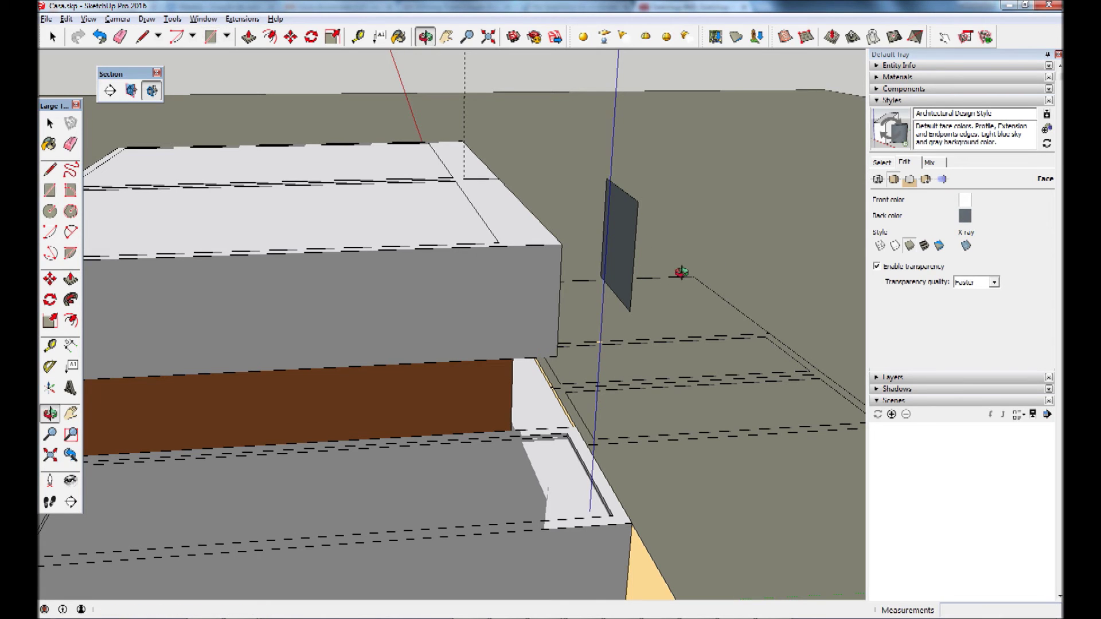
mouse_move(613, 312)
mouse_down()
mouse_move(560, 337)
mouse_move(745, 286)
mouse_up()
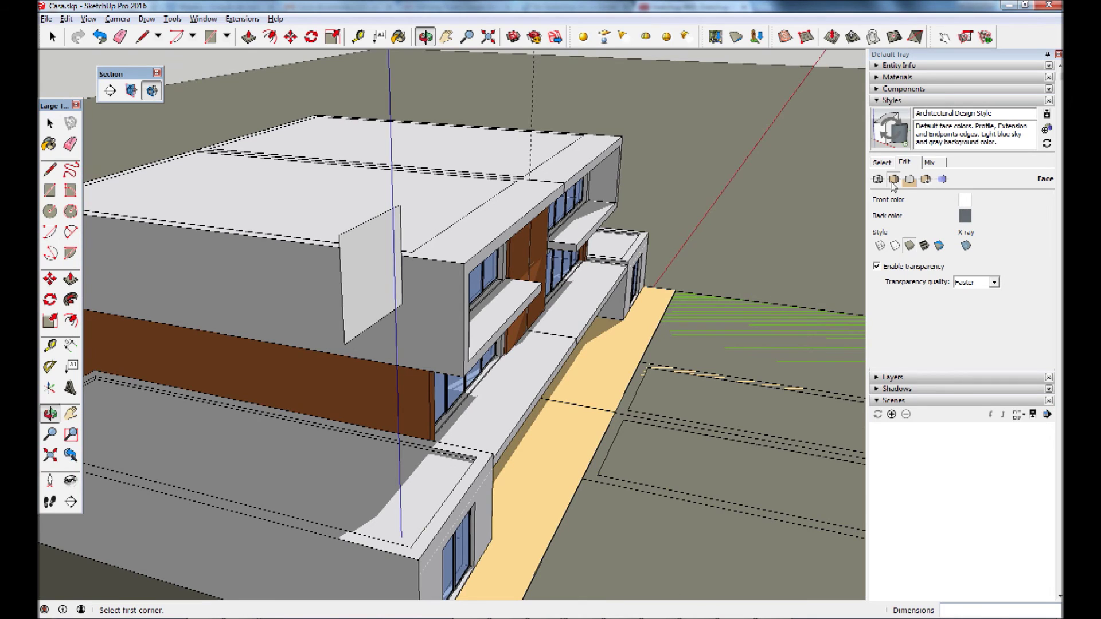
Step: Set the background sky colour to teal
key(r)
click(909, 180)
middle_drag(775, 269, 711, 194)
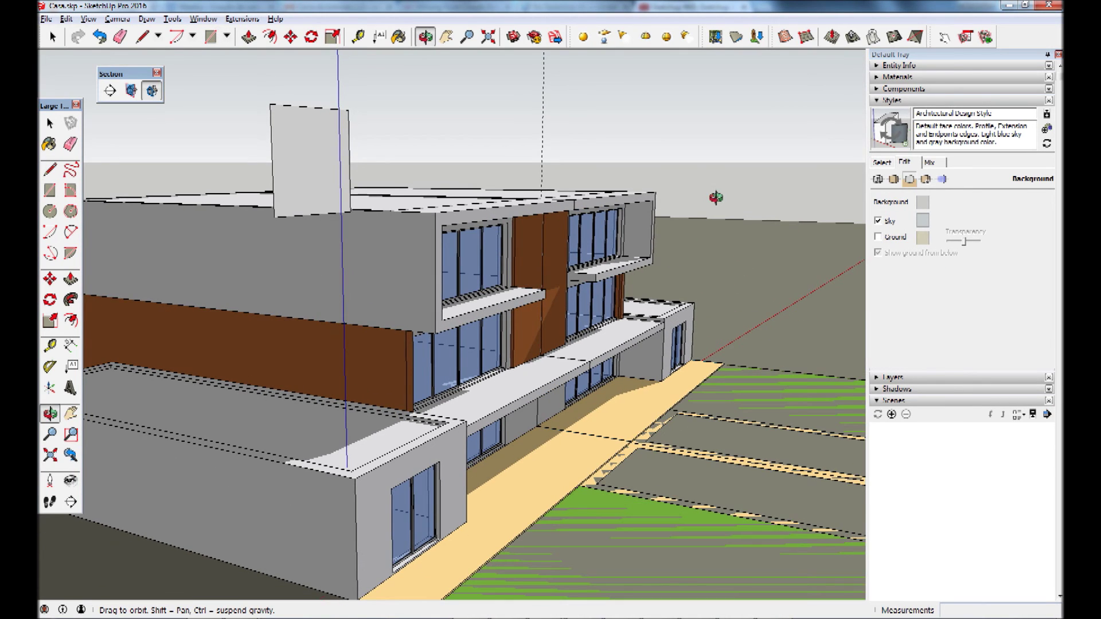
click(922, 220)
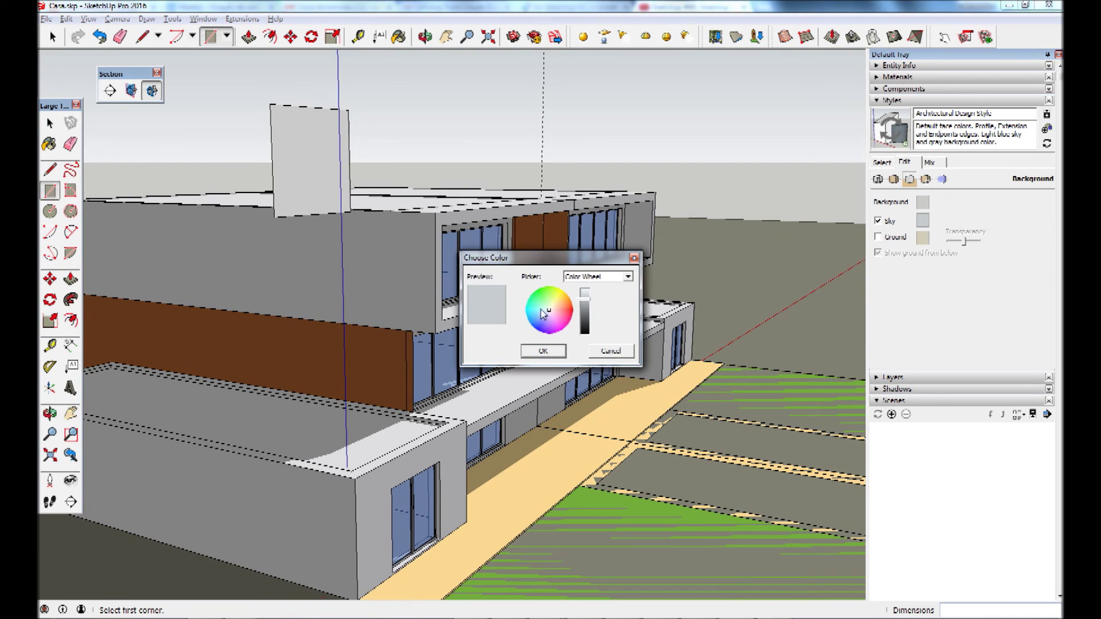
drag(549, 313, 540, 310)
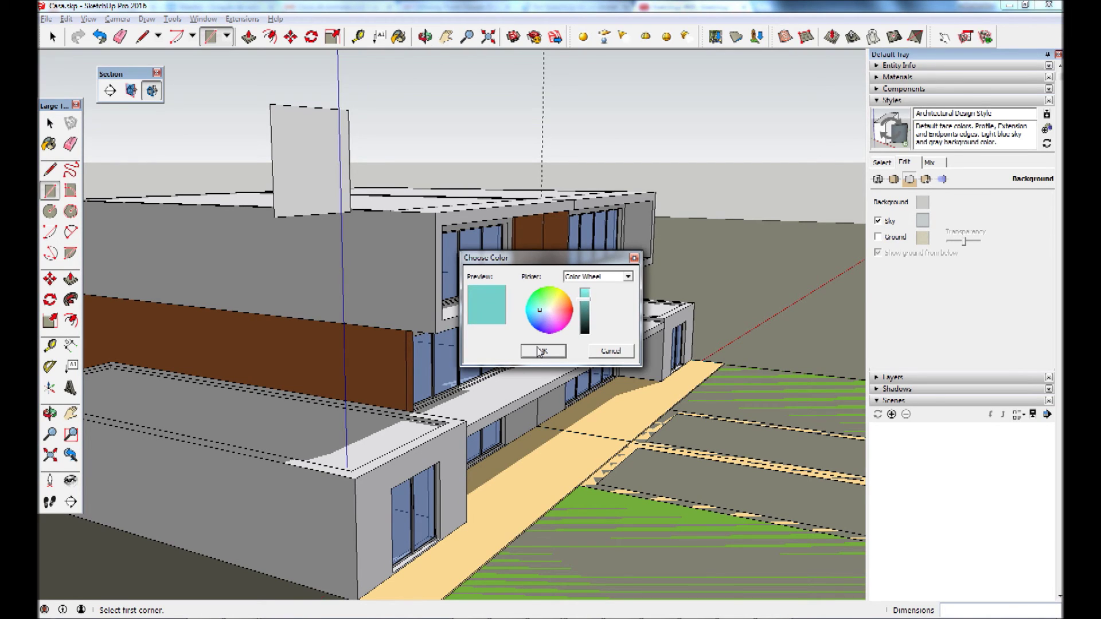
click(542, 351)
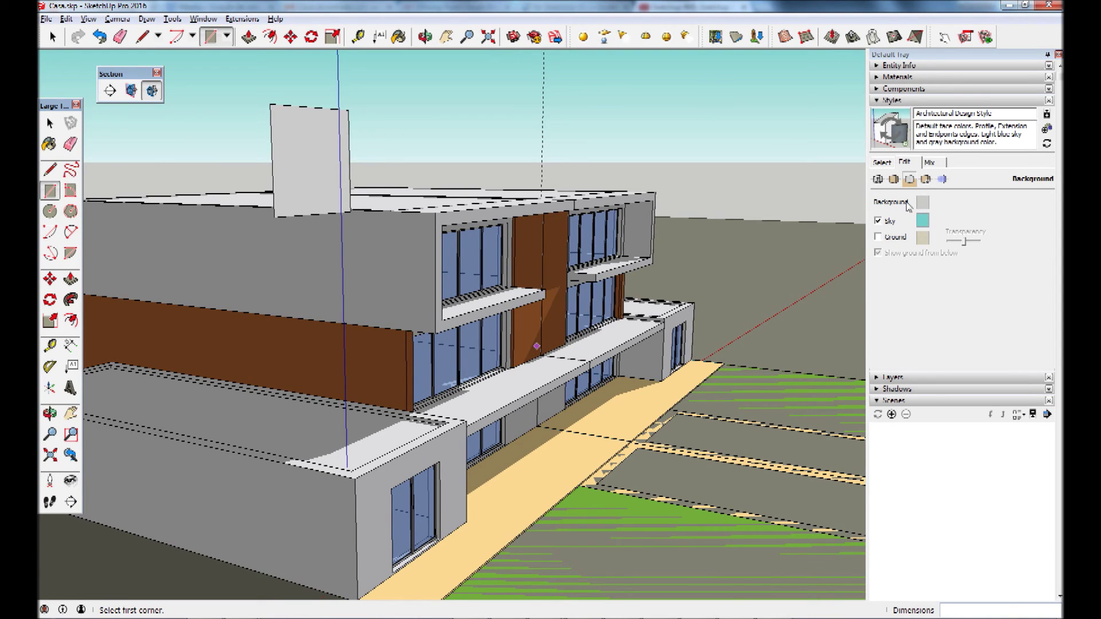
Step: Turn on the ground and colour it a greyish mauve
click(897, 236)
click(924, 238)
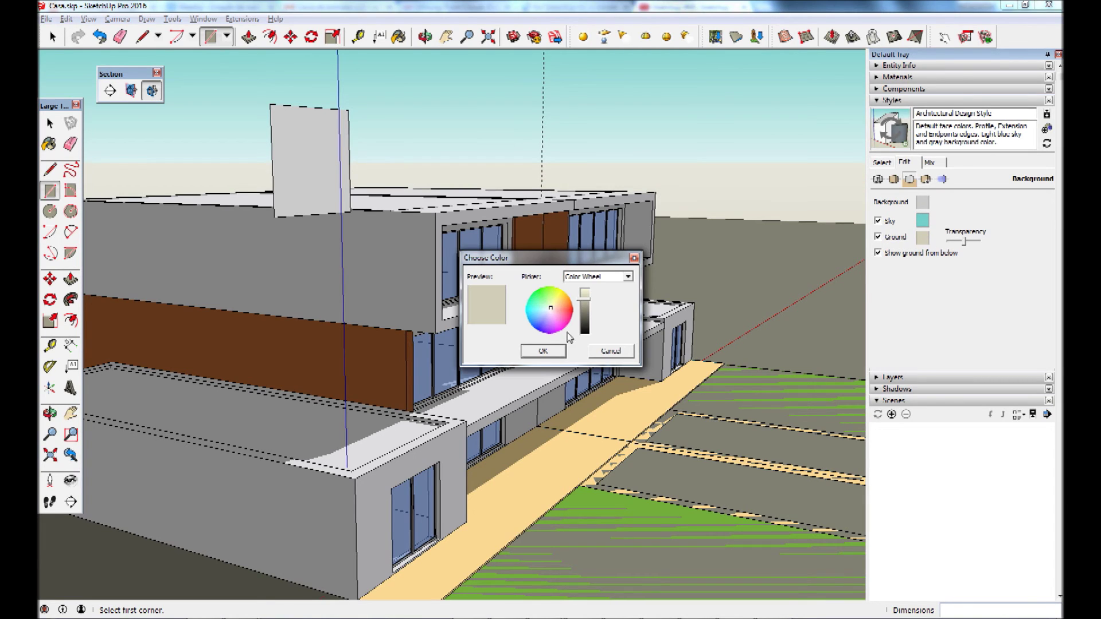
drag(552, 325, 553, 317)
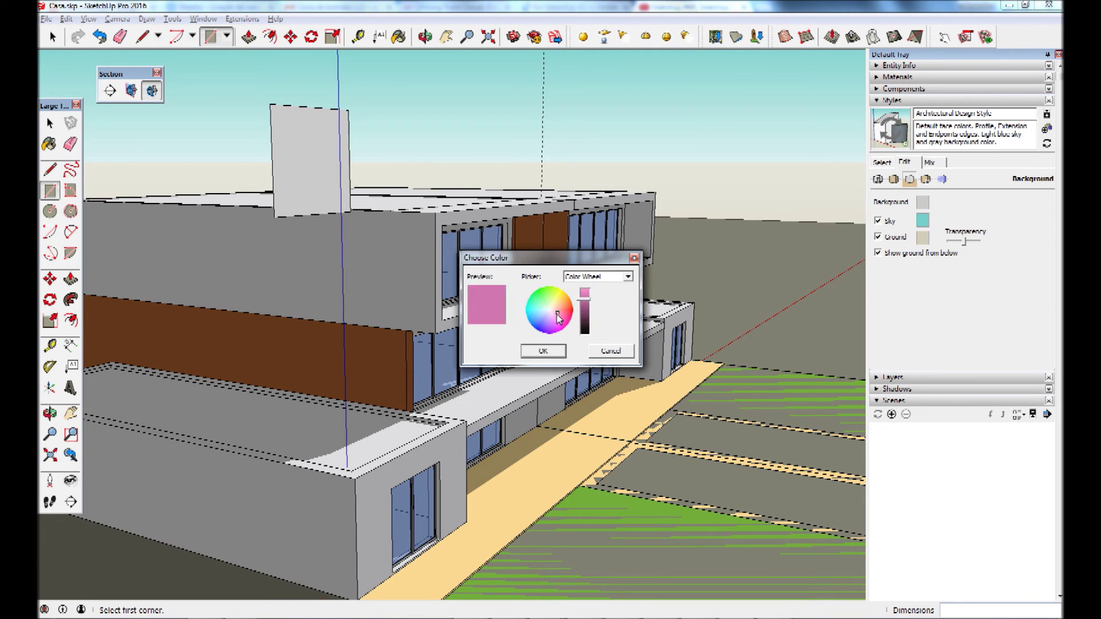
drag(584, 301, 586, 312)
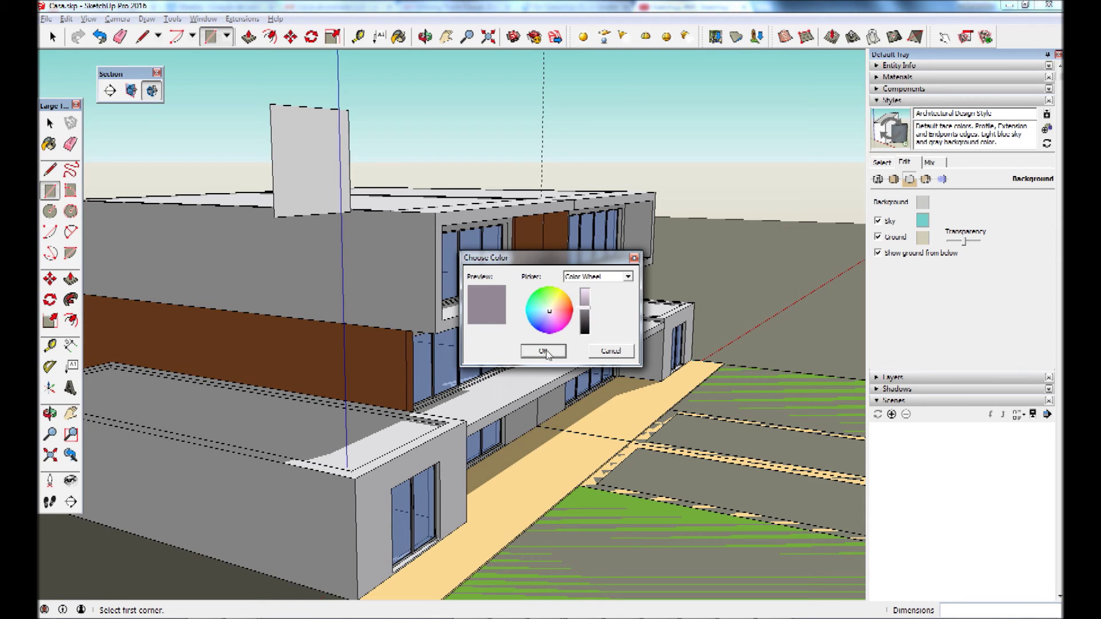
click(543, 351)
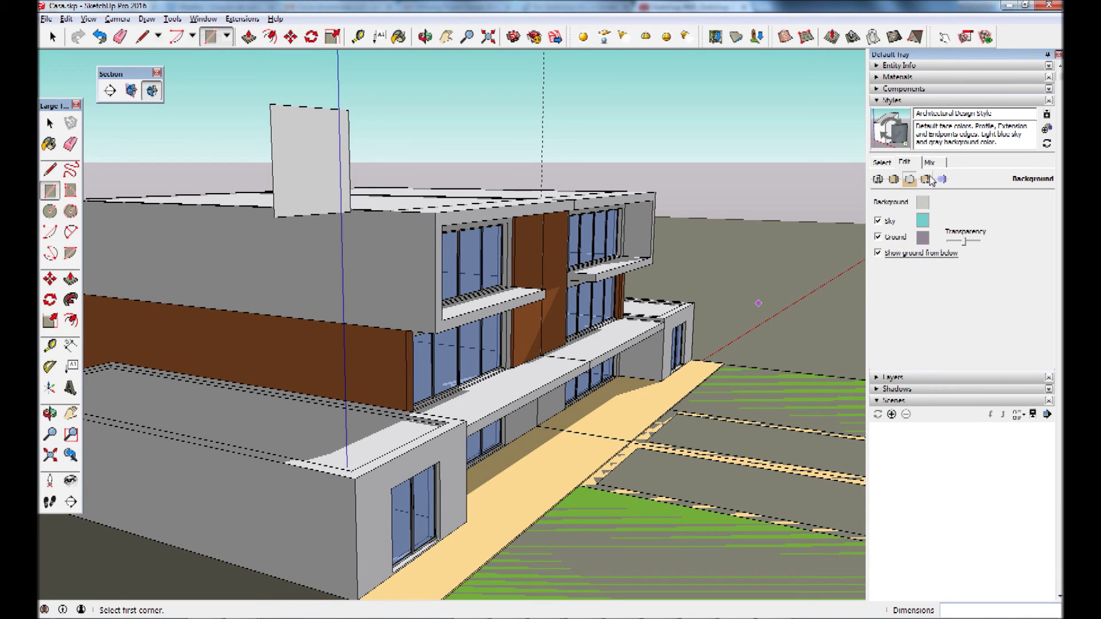
Step: Look at the Watermark settings, then the Modeling settings with section colours and cut width 3
click(925, 179)
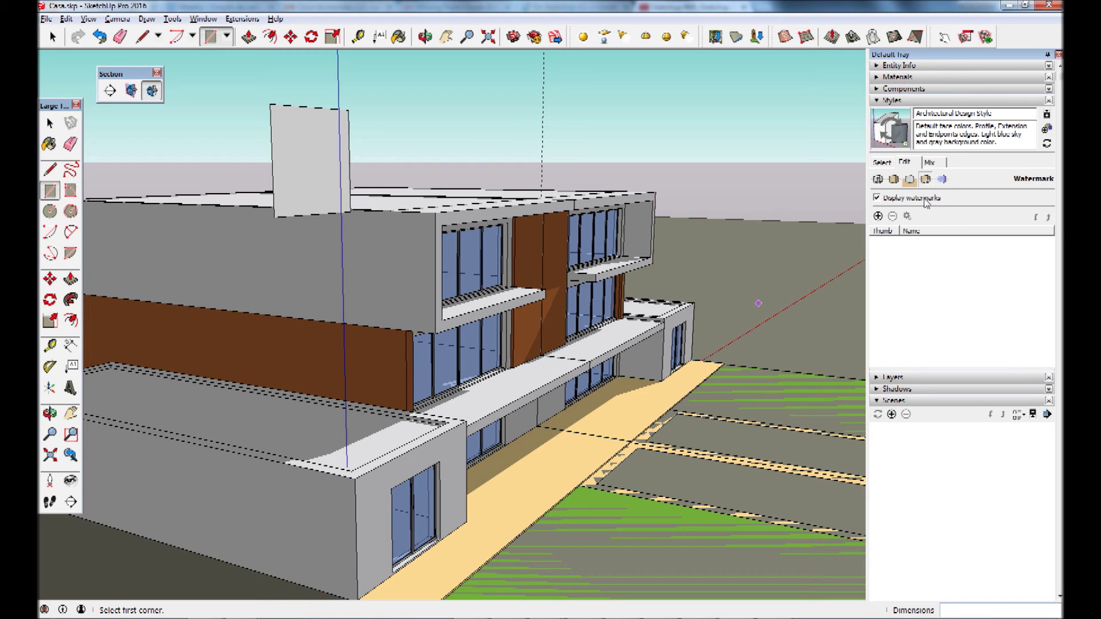
middle_drag(559, 279, 555, 286)
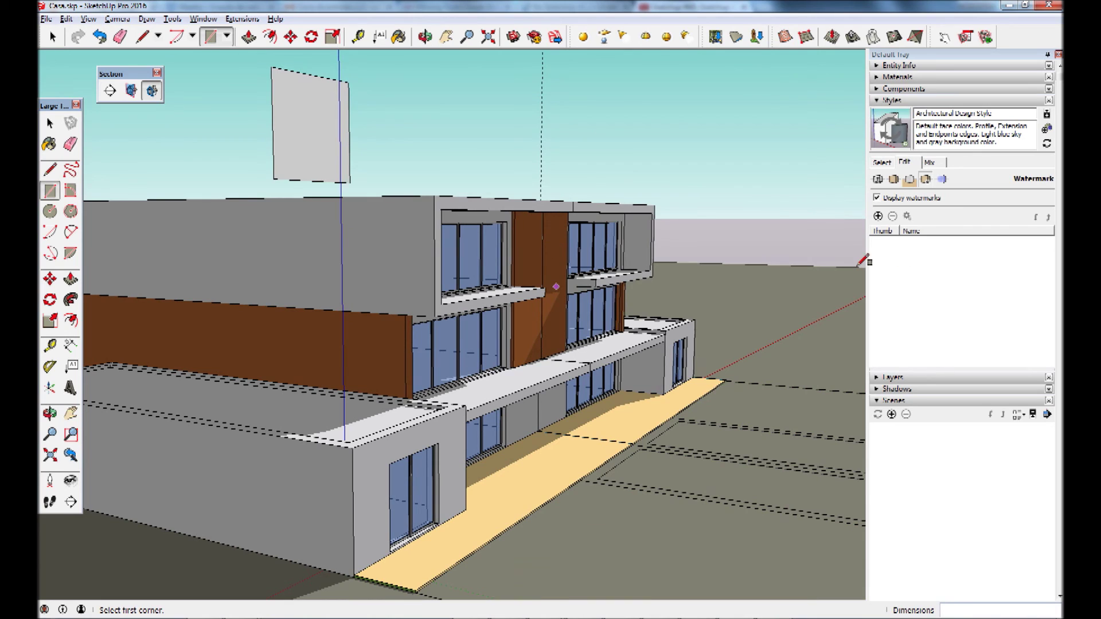
click(942, 179)
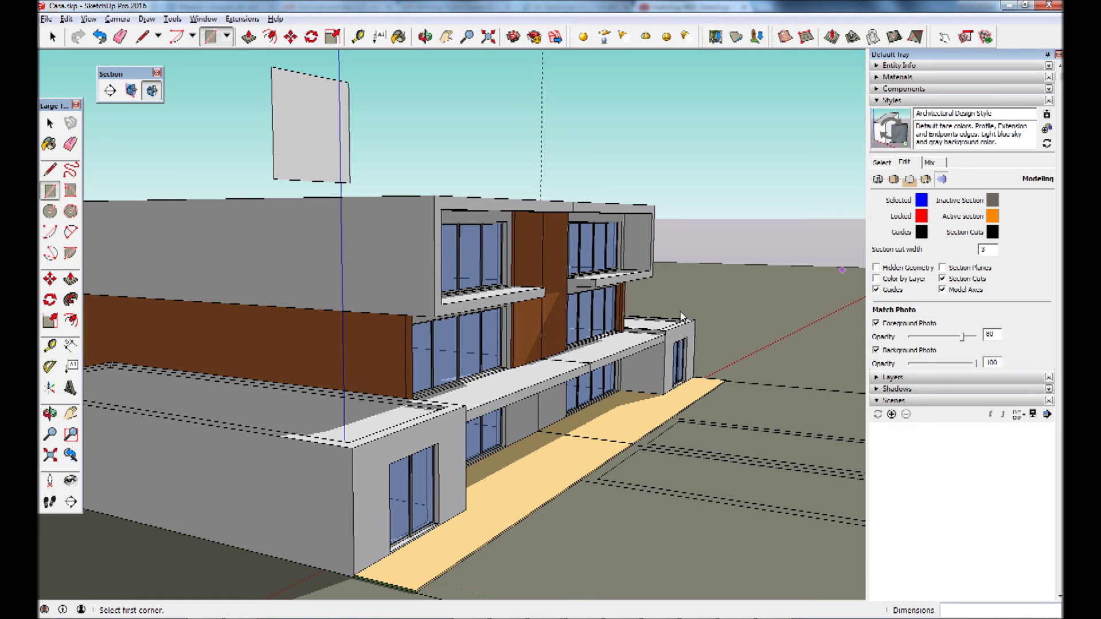
middle_drag(681, 317, 704, 310)
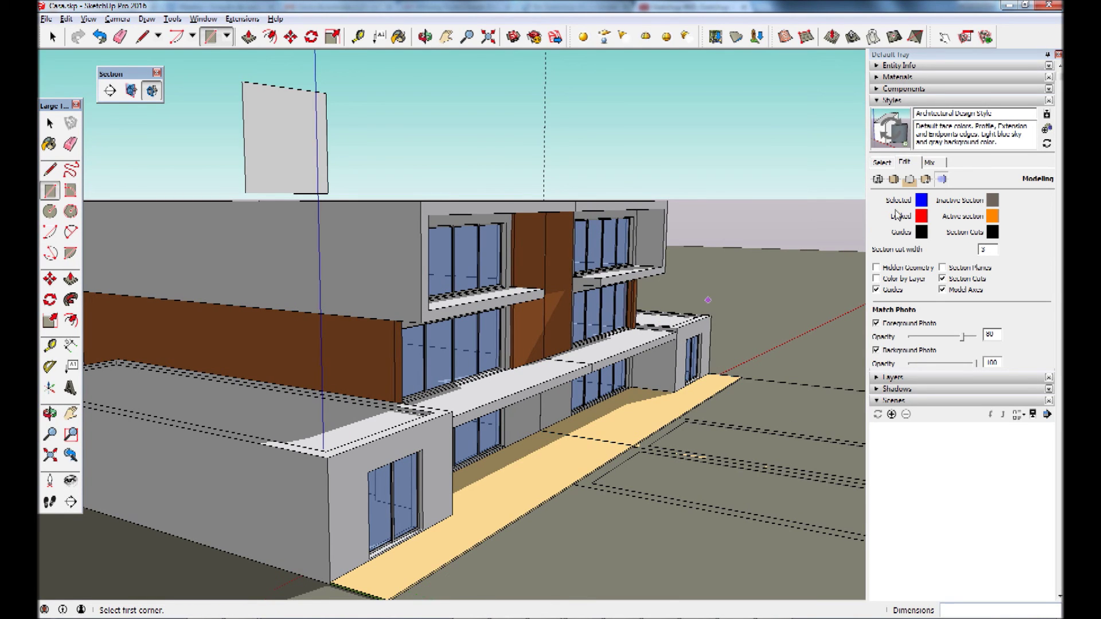
middle_drag(788, 267, 656, 272)
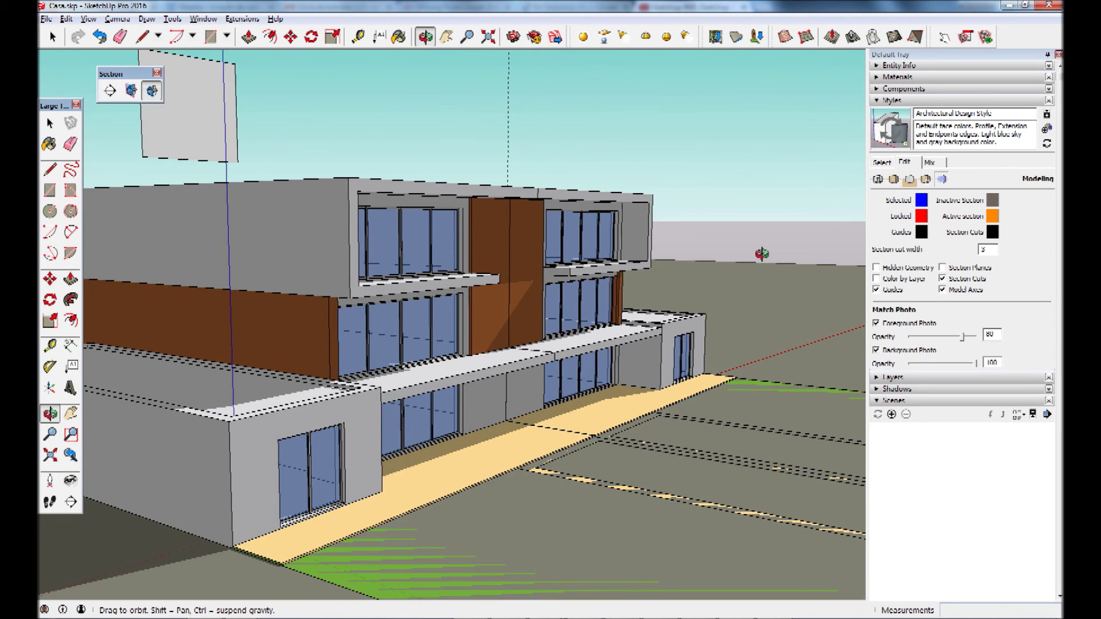
scroll(656, 273, down, 5)
scroll(602, 258, up, 3)
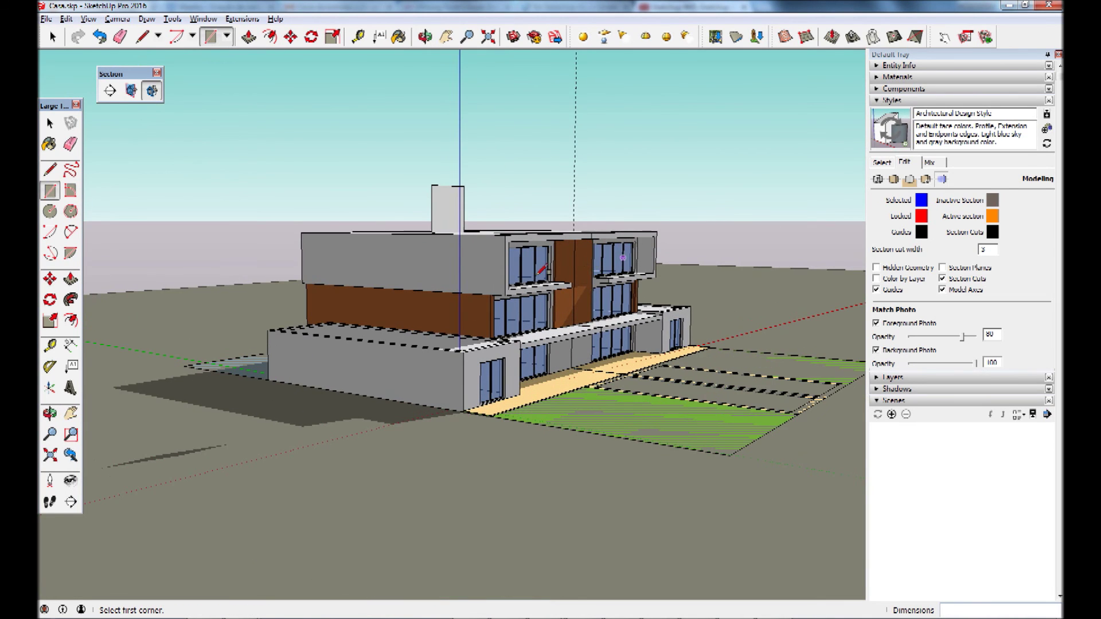
scroll(504, 270, up, 3)
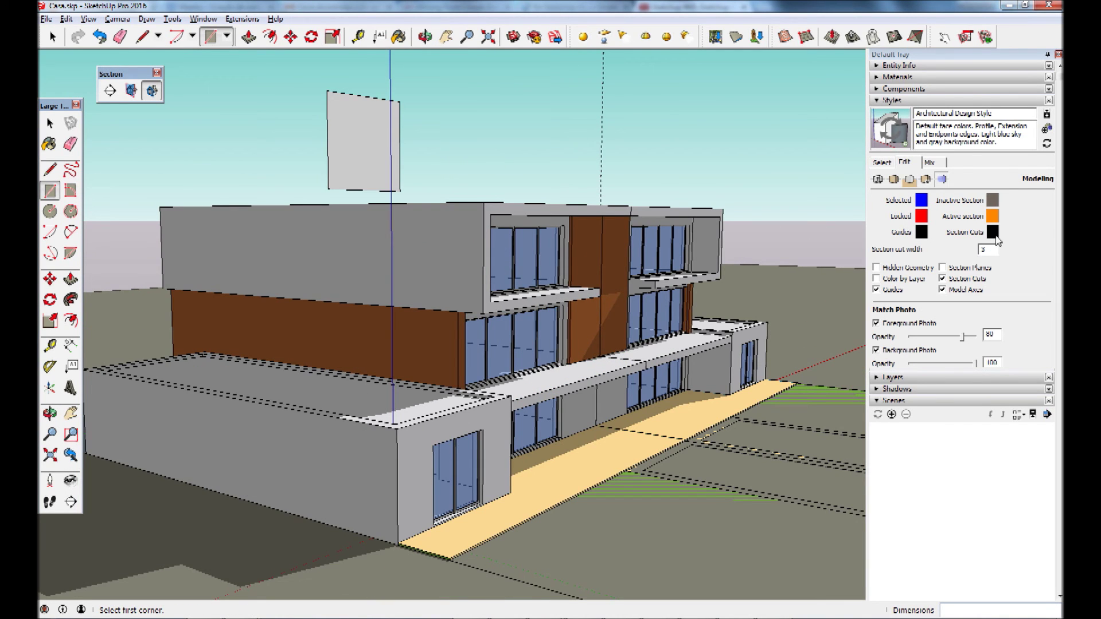
Step: Place a section plane cutting through the house facade
click(110, 90)
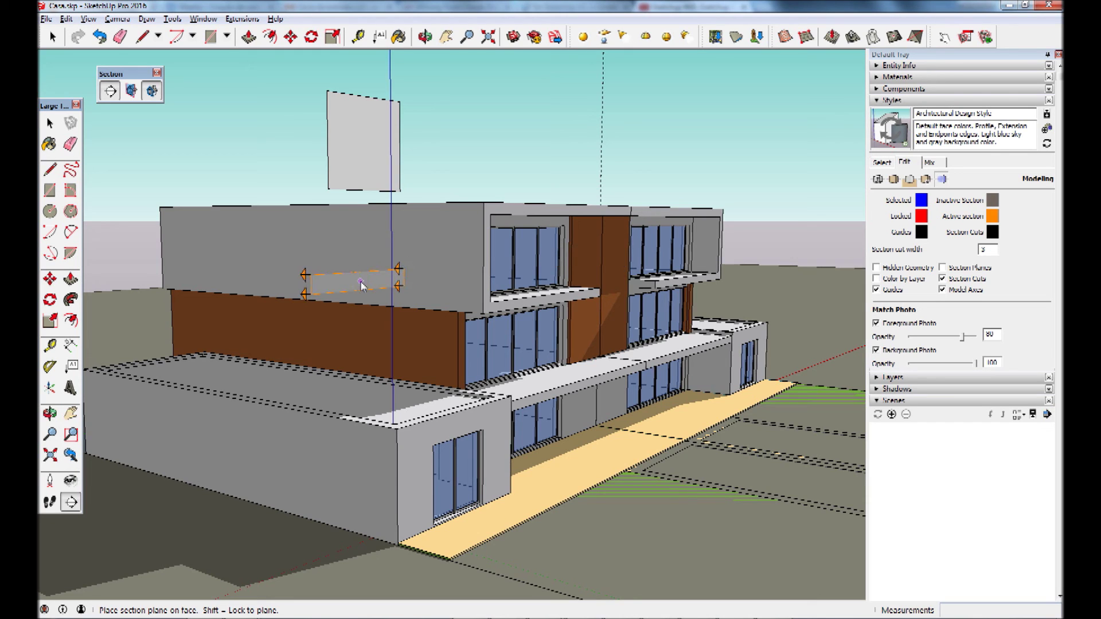
click(363, 283)
key(r)
middle_drag(430, 275, 418, 277)
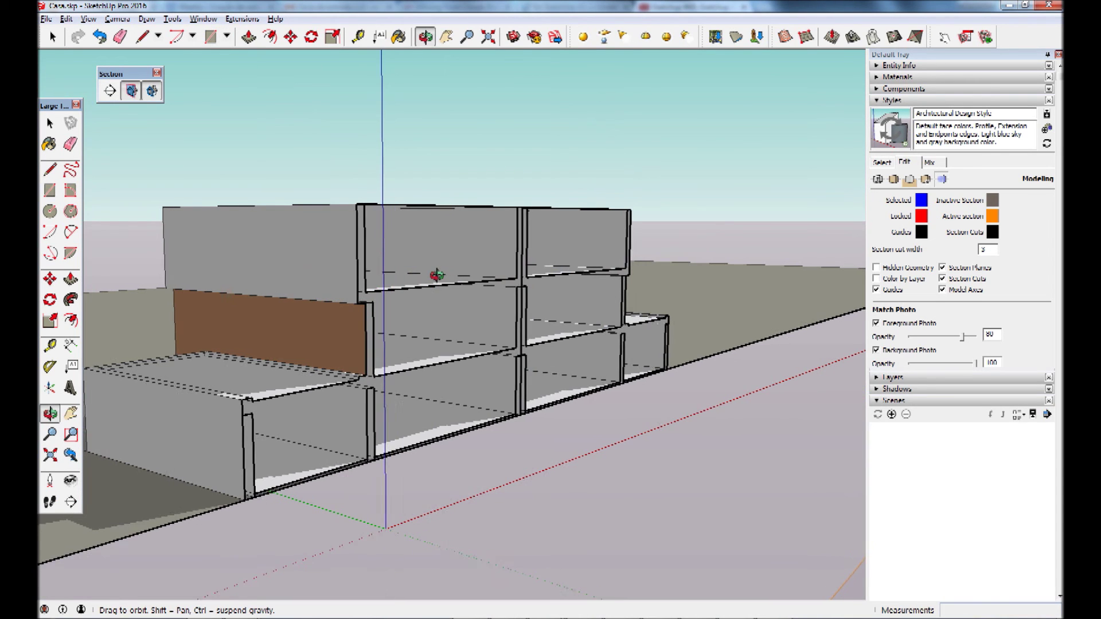
Step: Set the section cut colour to red
click(993, 233)
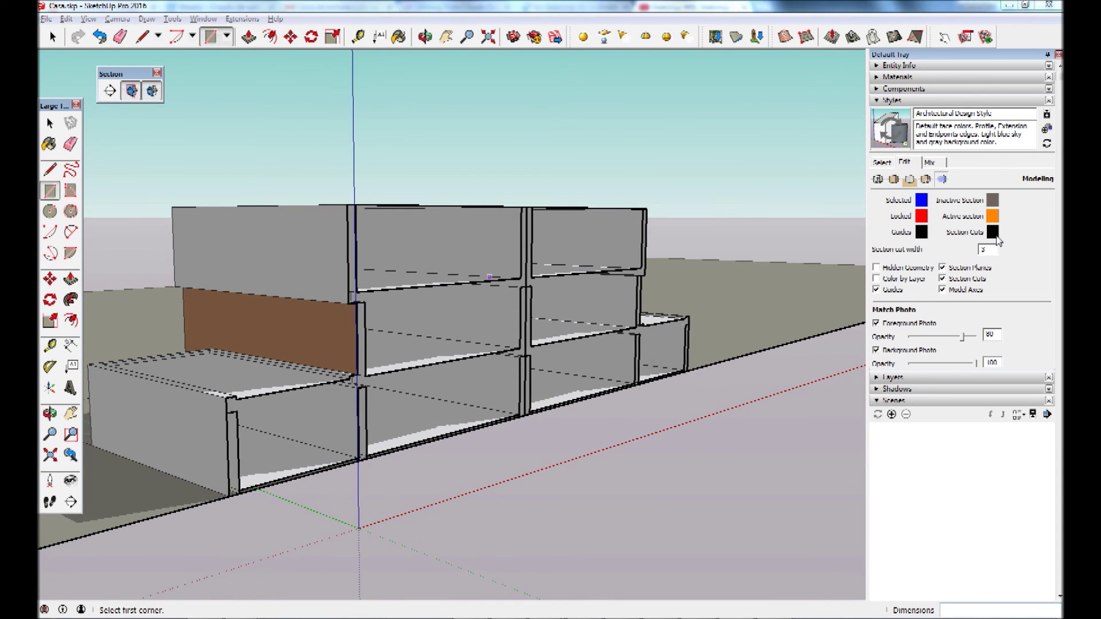
mouse_move(562, 313)
mouse_down()
mouse_move(586, 318)
mouse_move(585, 299)
mouse_up()
click(559, 354)
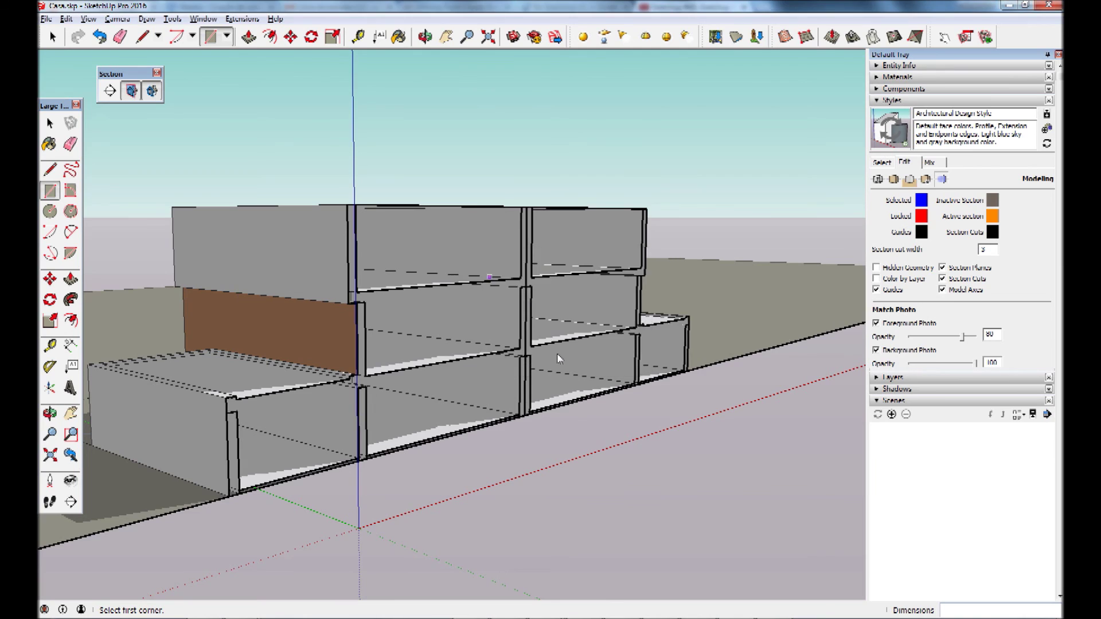
Step: Set the section cut width to 10, then back to 3, and darken the cut colour
double_click(987, 249)
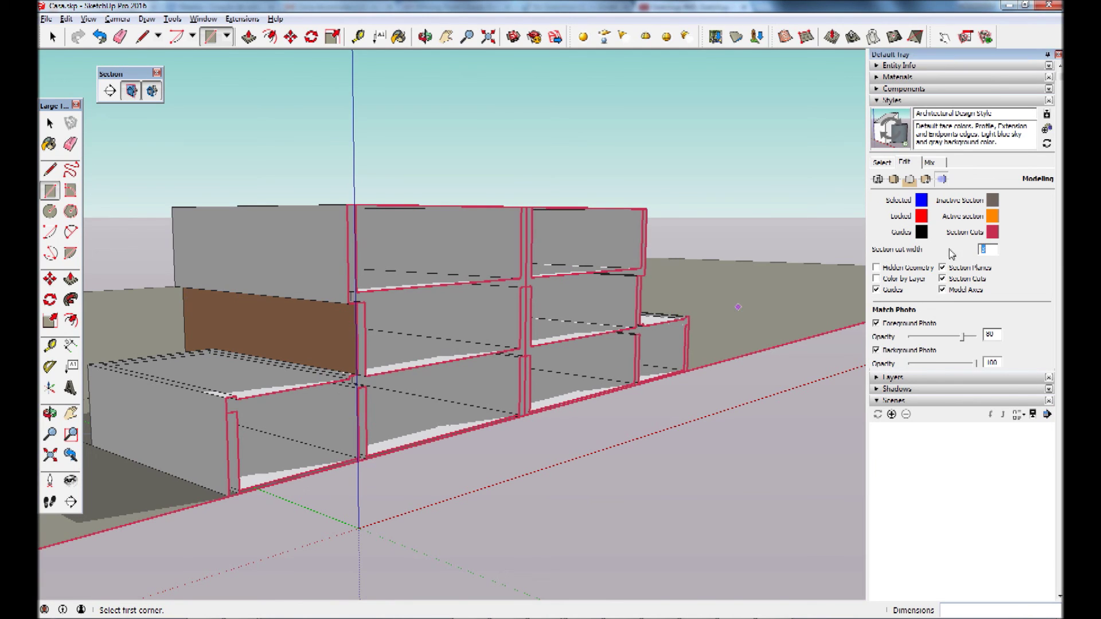
text(10)
key(Return)
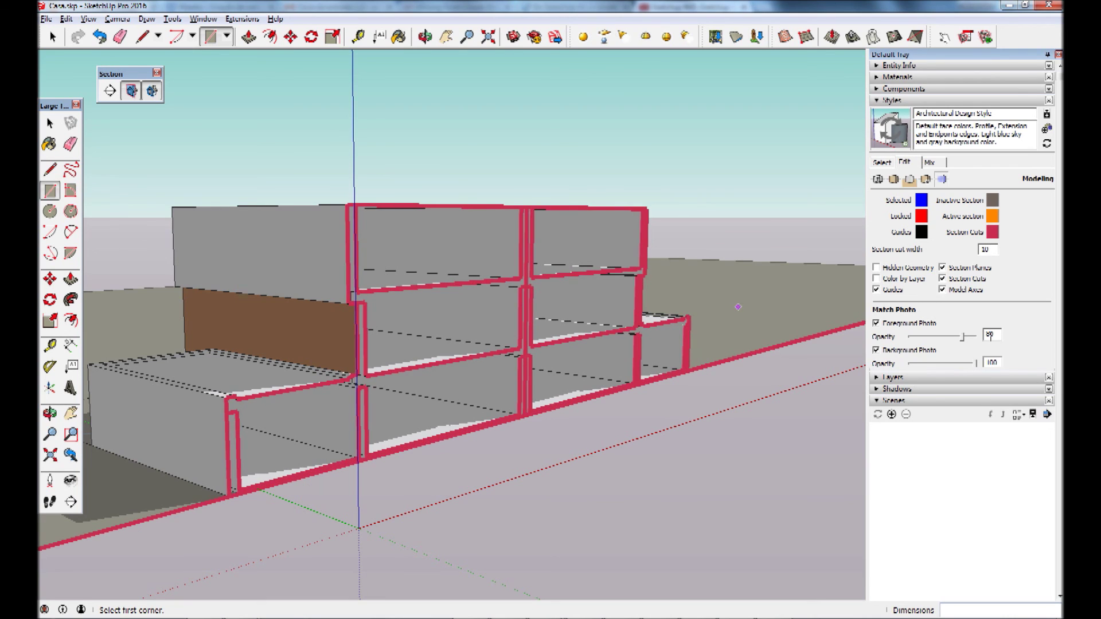
drag(991, 249, 975, 245)
text(3)
click(995, 233)
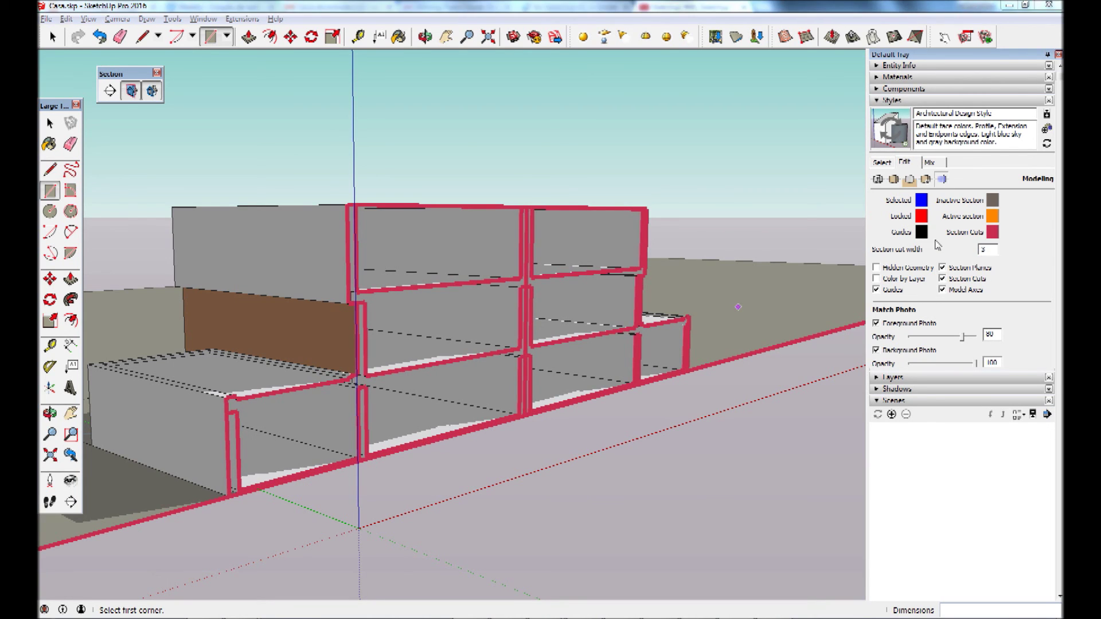
drag(587, 302, 589, 341)
Step: Confirm black as the section cut colour and orbit around the cut-open floors
click(540, 351)
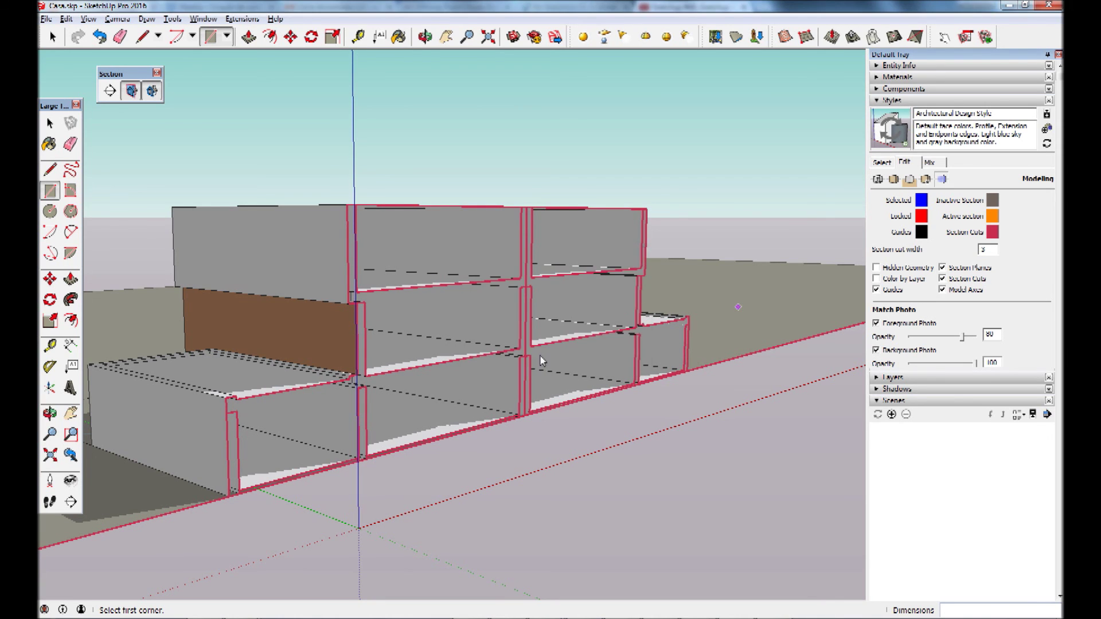
mouse_move(595, 320)
middle_down()
mouse_move(565, 326)
mouse_move(497, 314)
middle_up()
scroll(499, 306, up, 2)
scroll(501, 301, up, 2)
scroll(500, 304, up, 2)
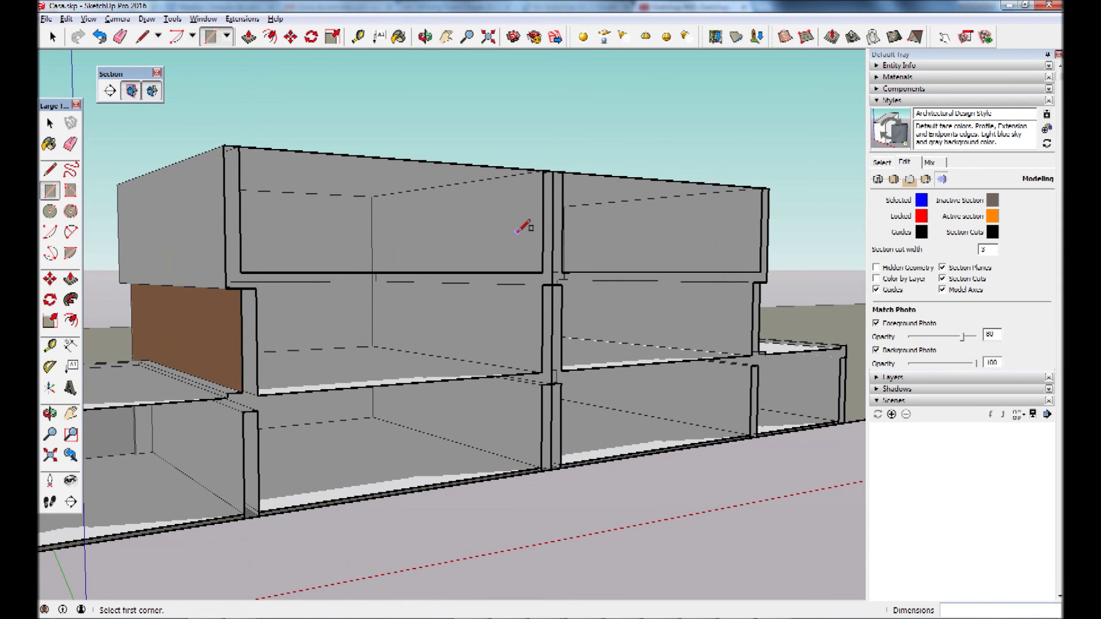
middle_drag(634, 209, 556, 226)
scroll(542, 249, up, 3)
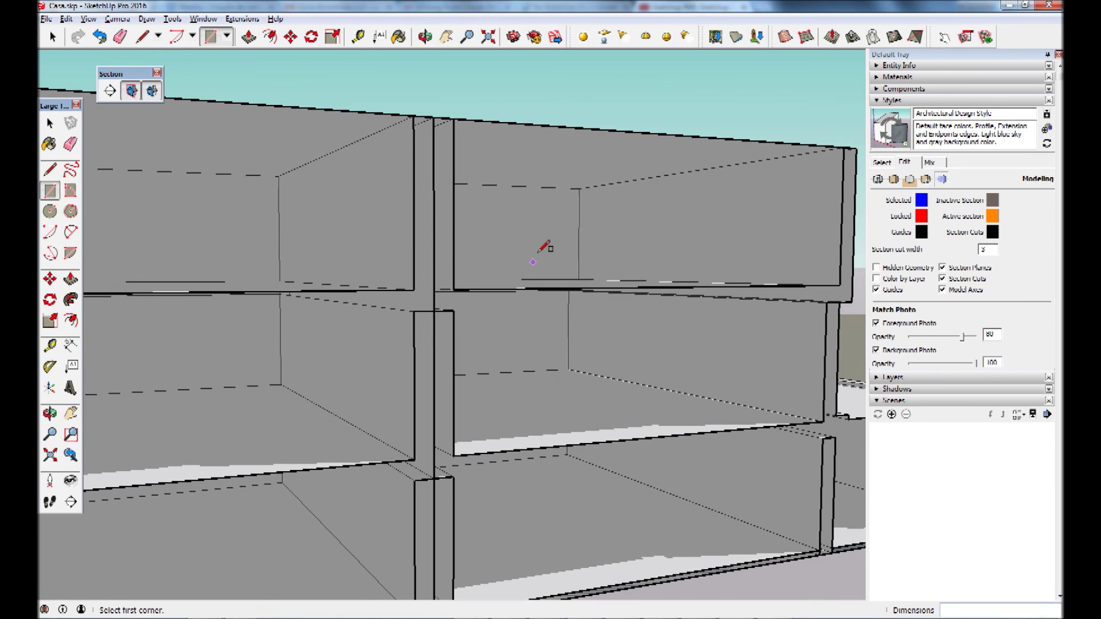
scroll(547, 246, down, 3)
middle_drag(551, 245, 565, 245)
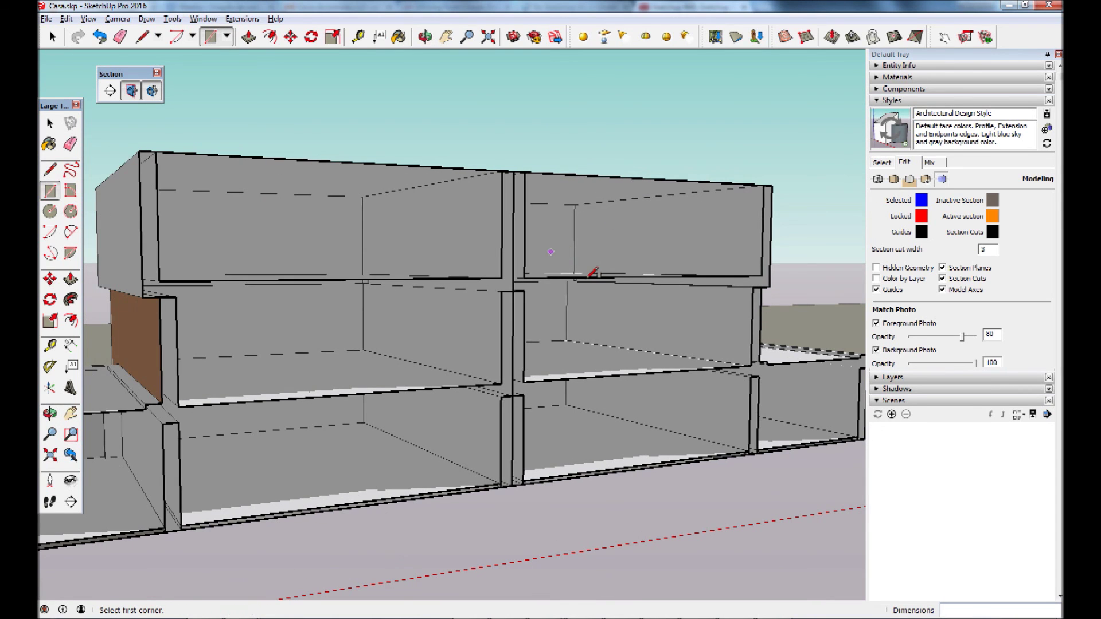
Step: Toggle hidden geometry on and off, then shrink the style settings area in the tray
click(913, 270)
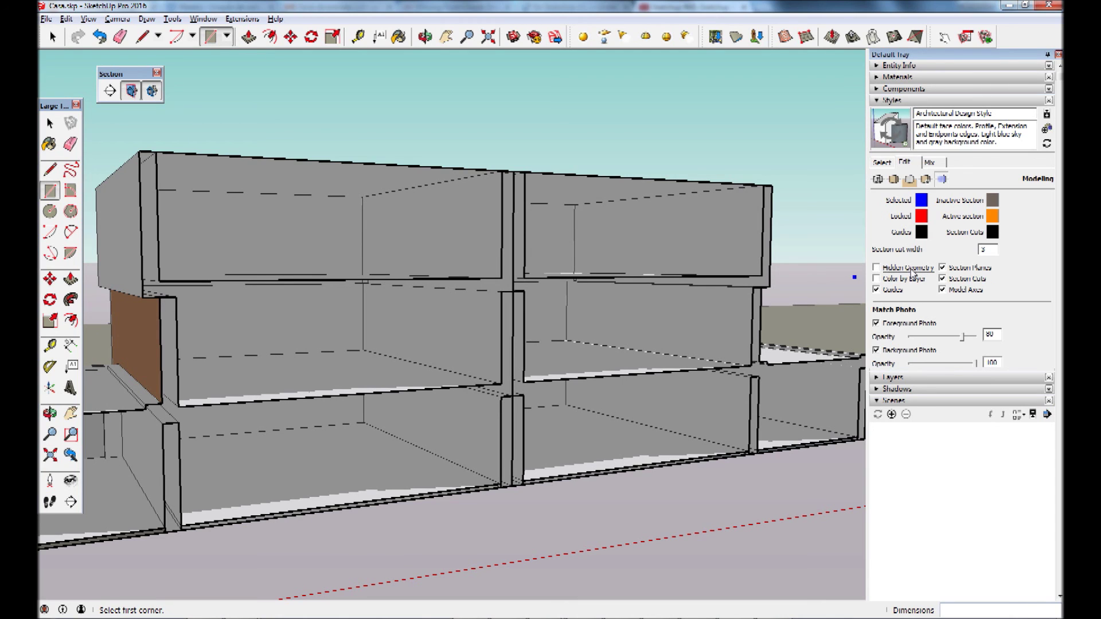
click(912, 270)
scroll(934, 254, down, 3)
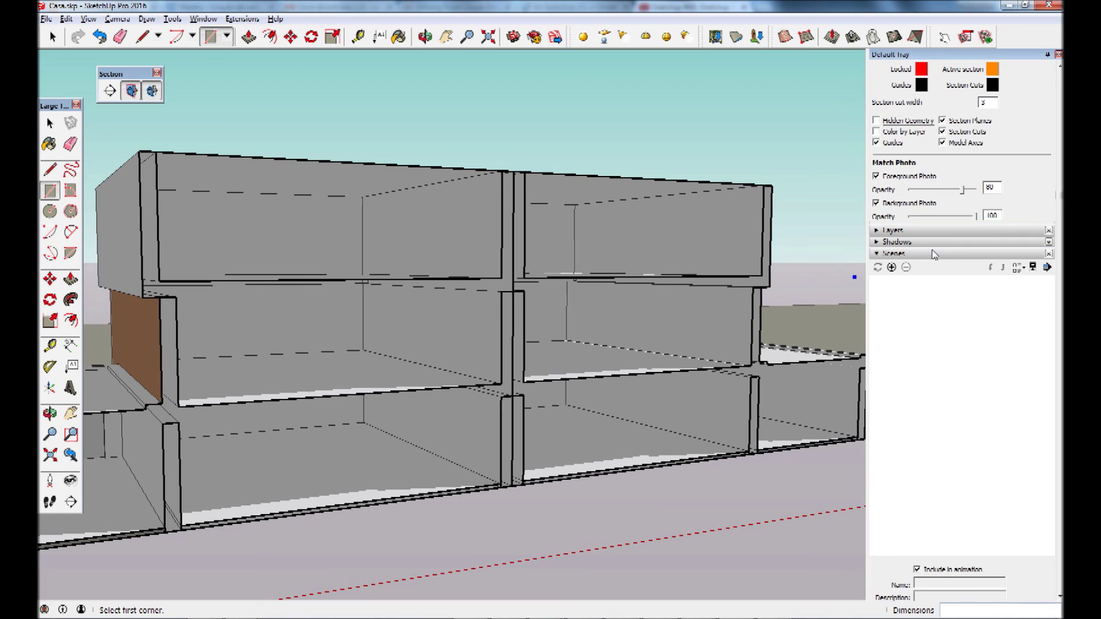
drag(955, 235, 952, 336)
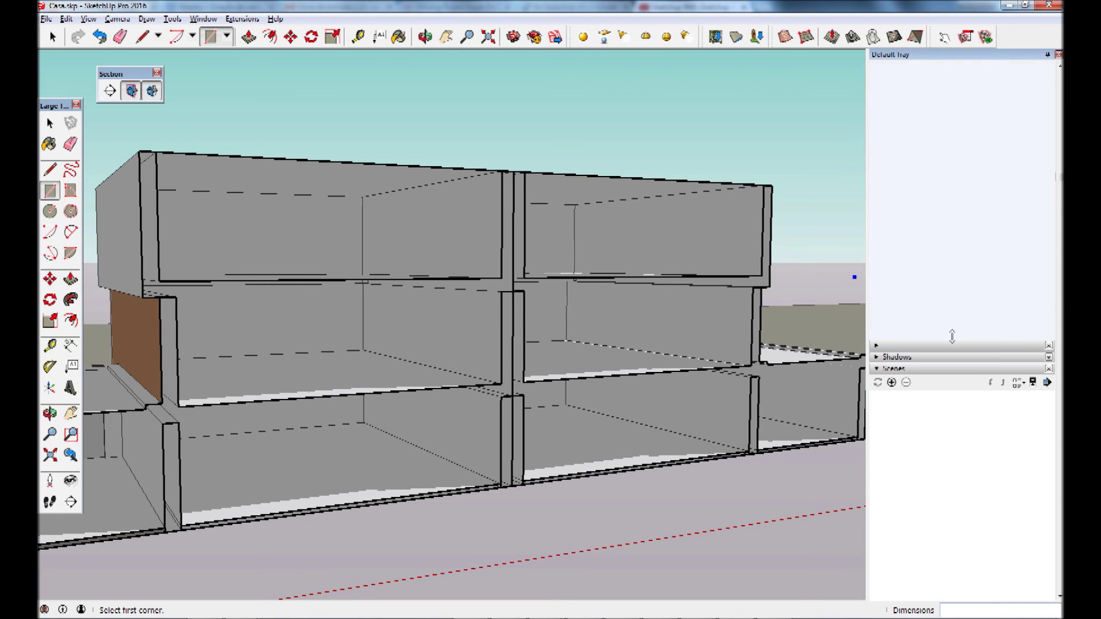